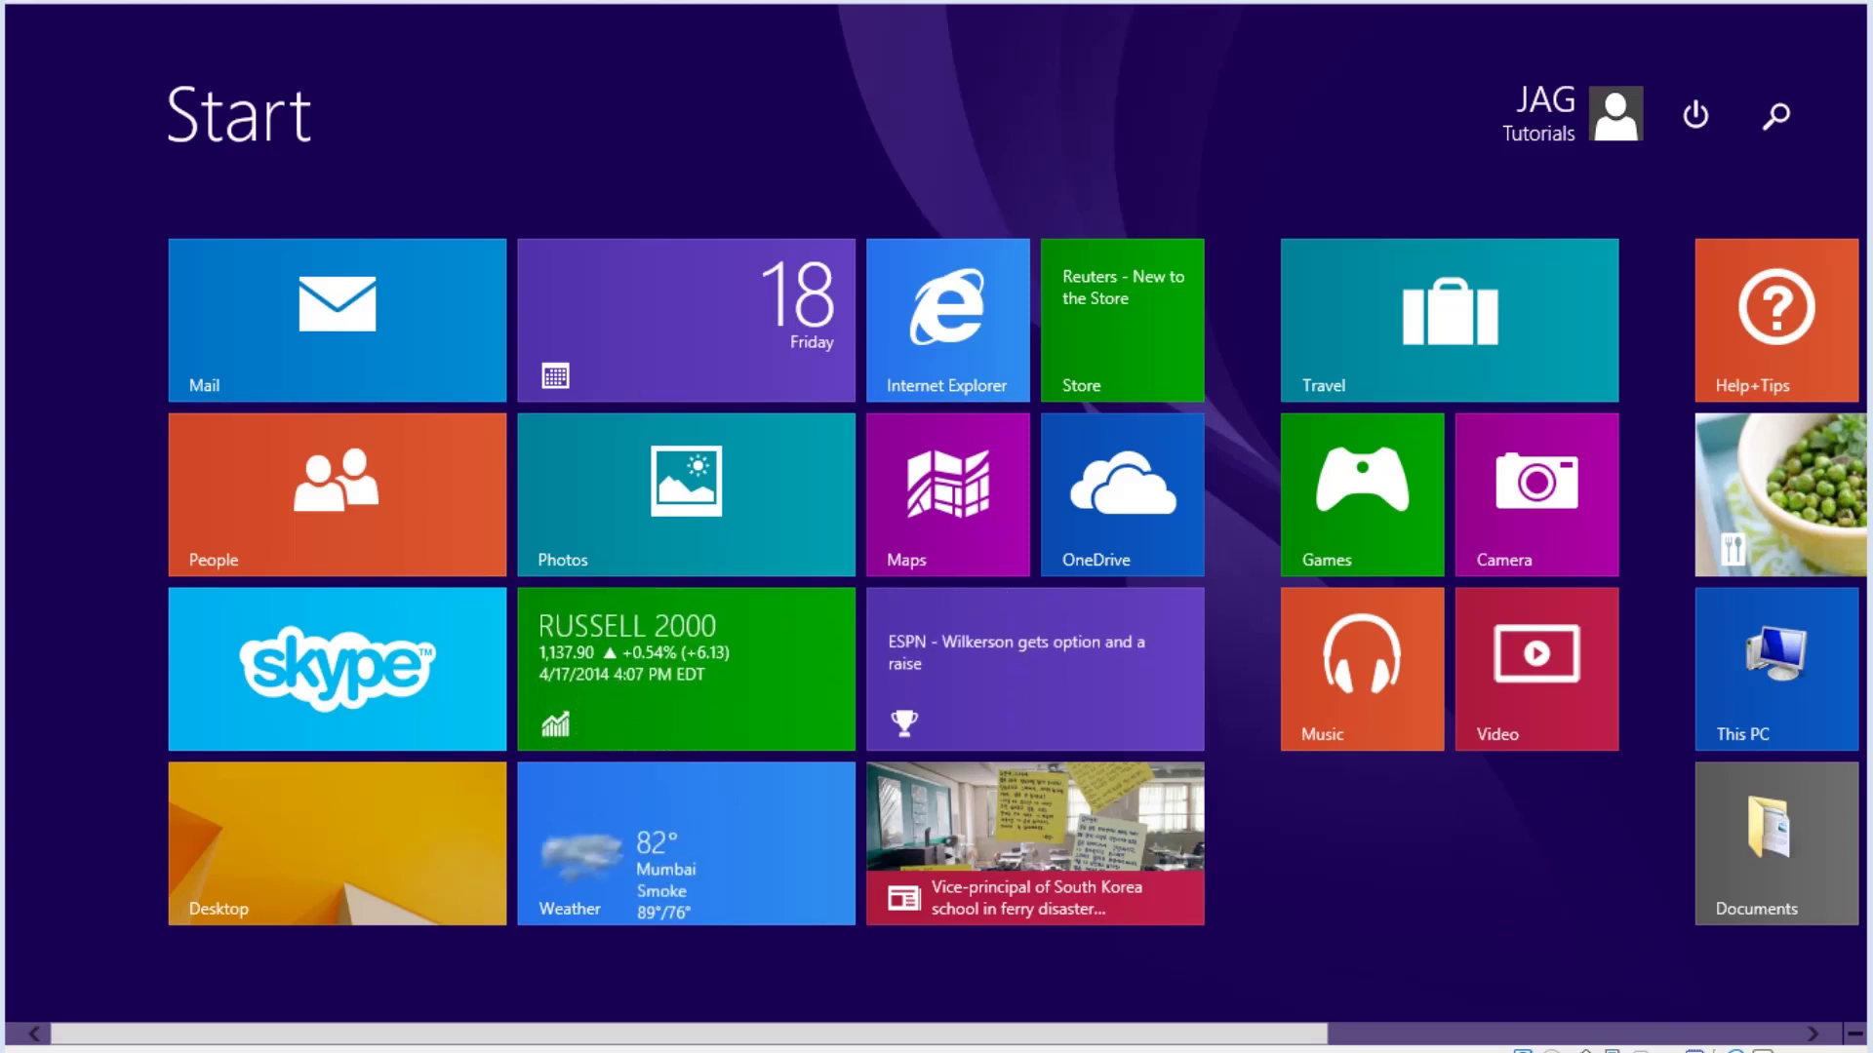
Sign out from the user tile, then sign back in with the password to reach the desktop
left_click(1624, 120)
left_click(1471, 302)
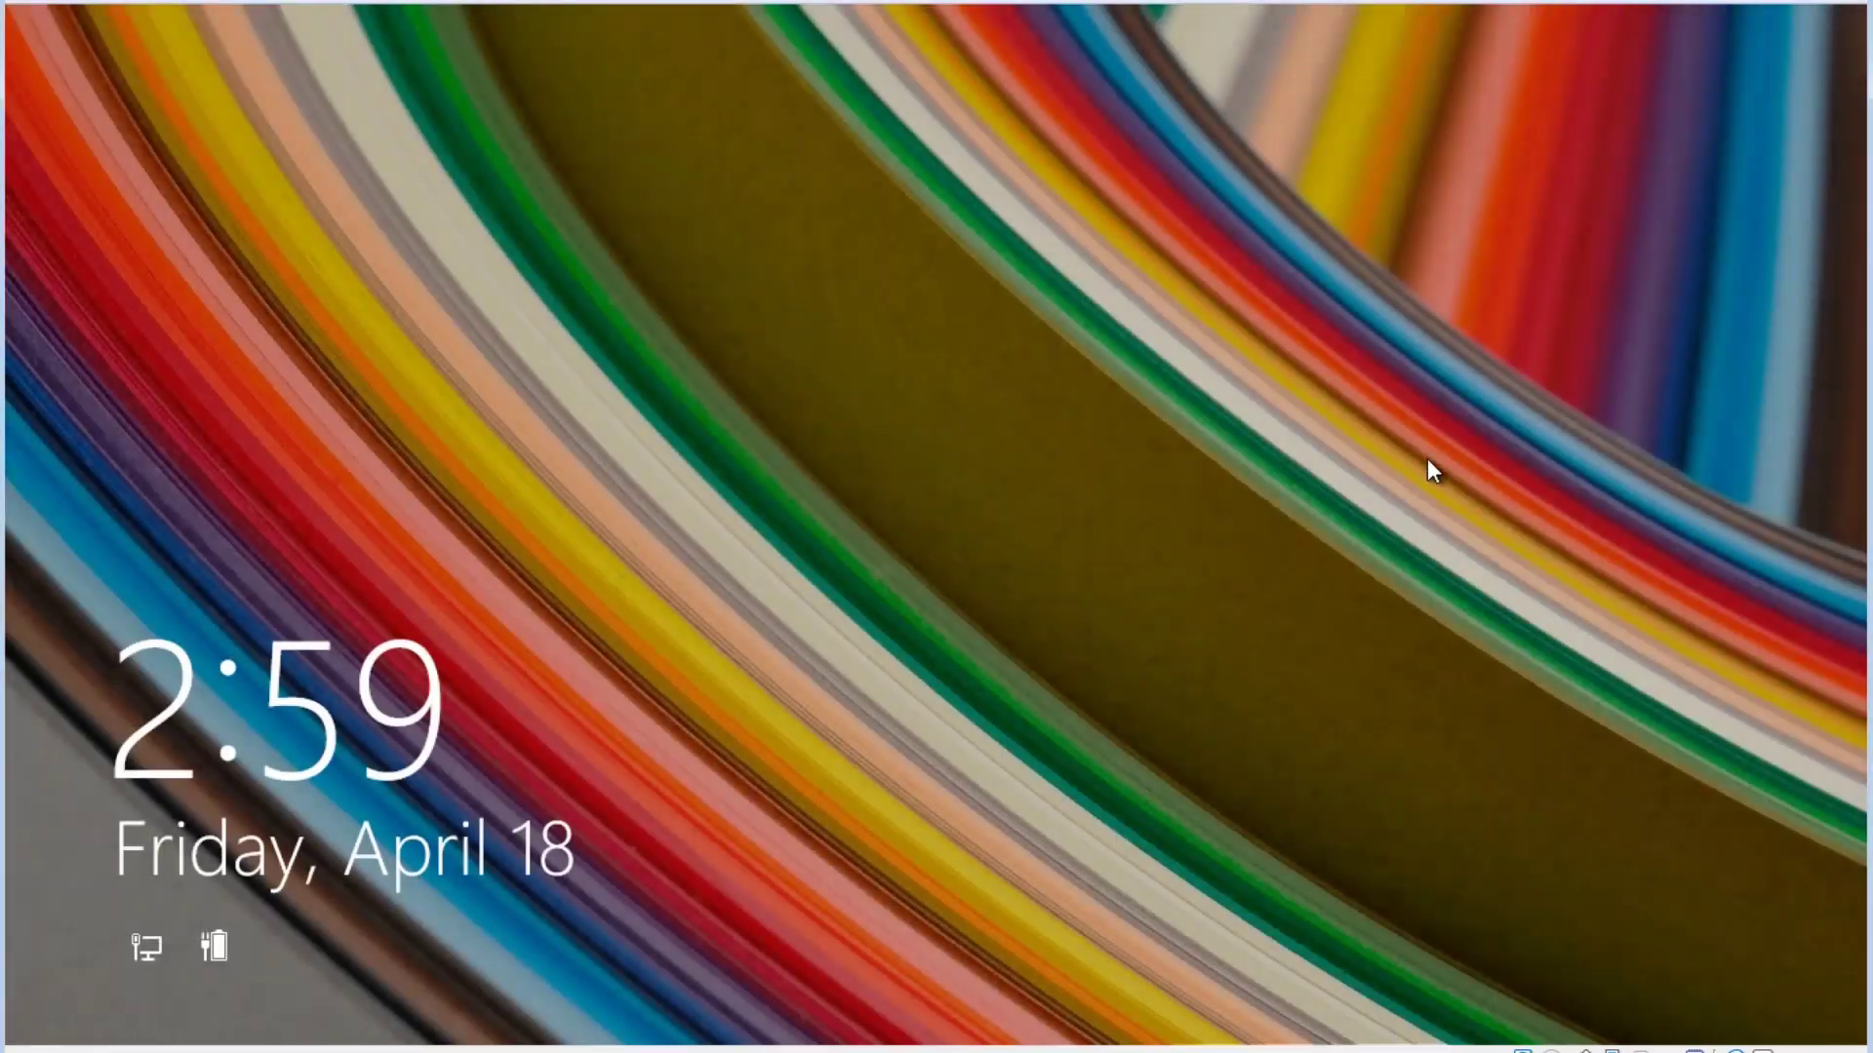
left_click(1468, 755)
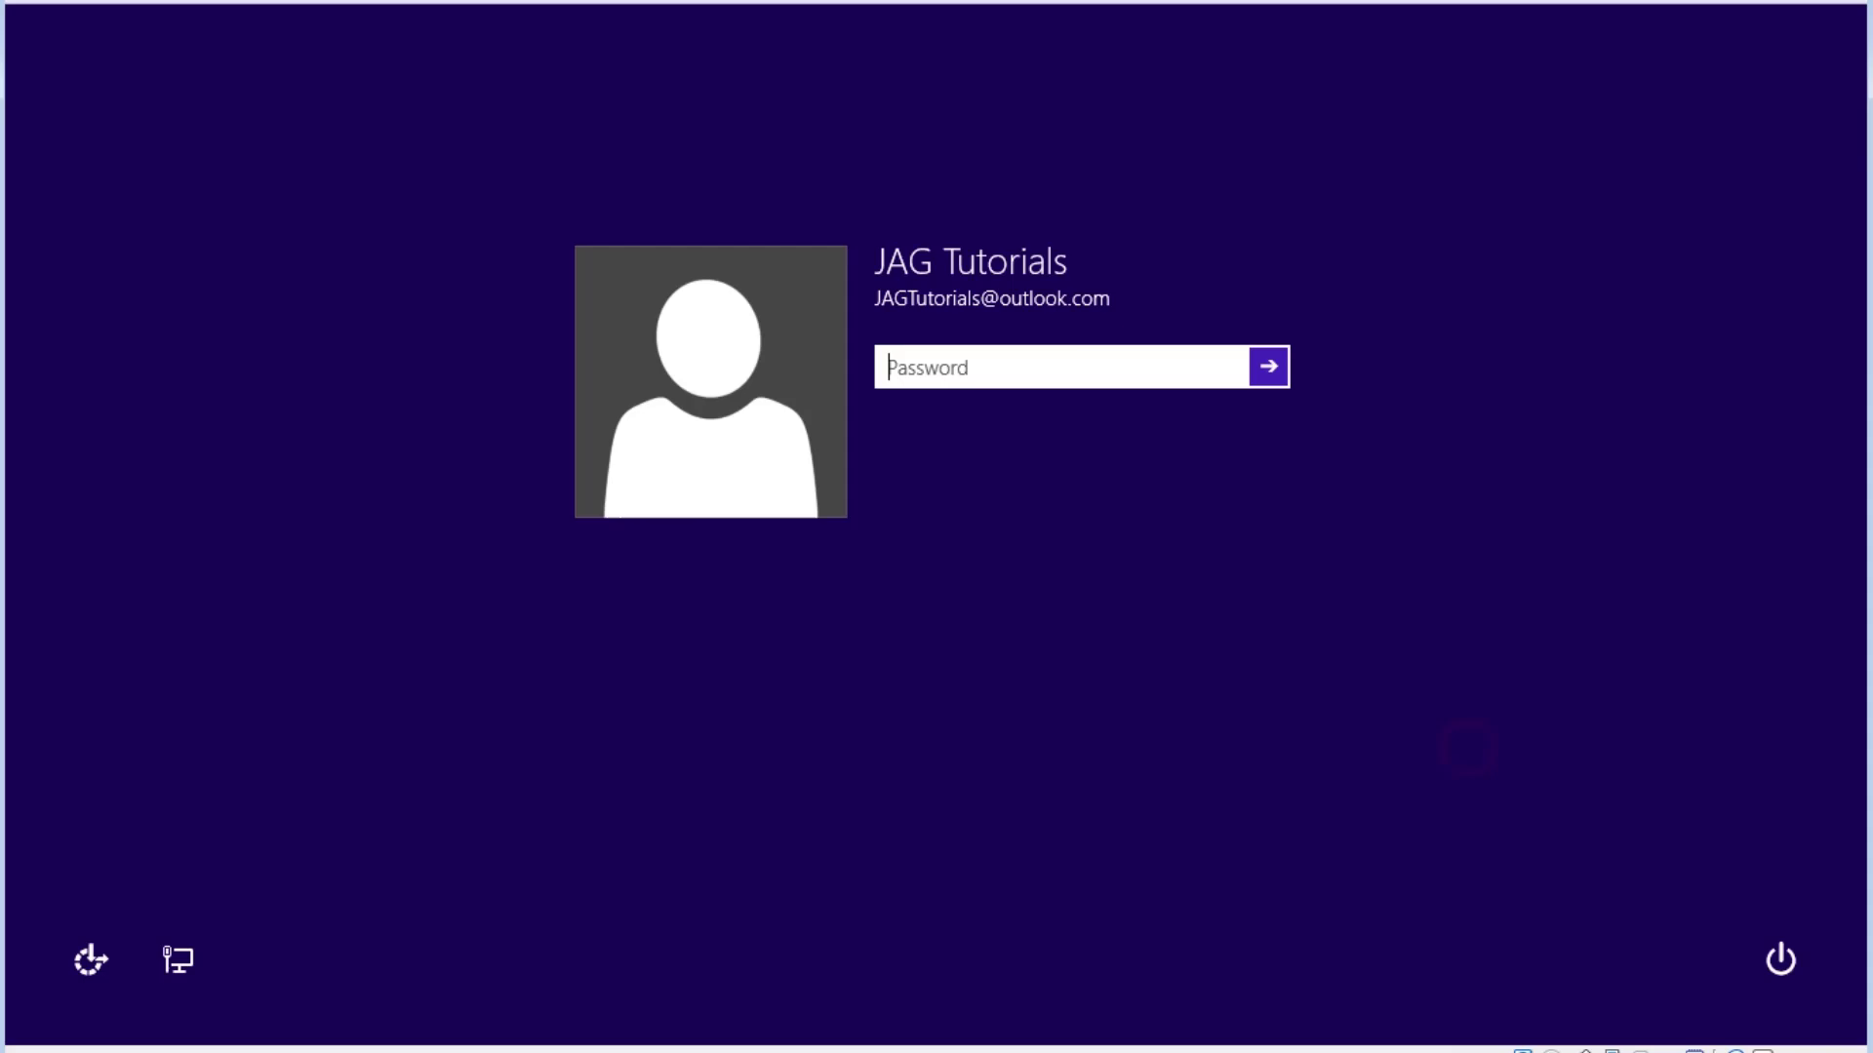
type("••••••••")
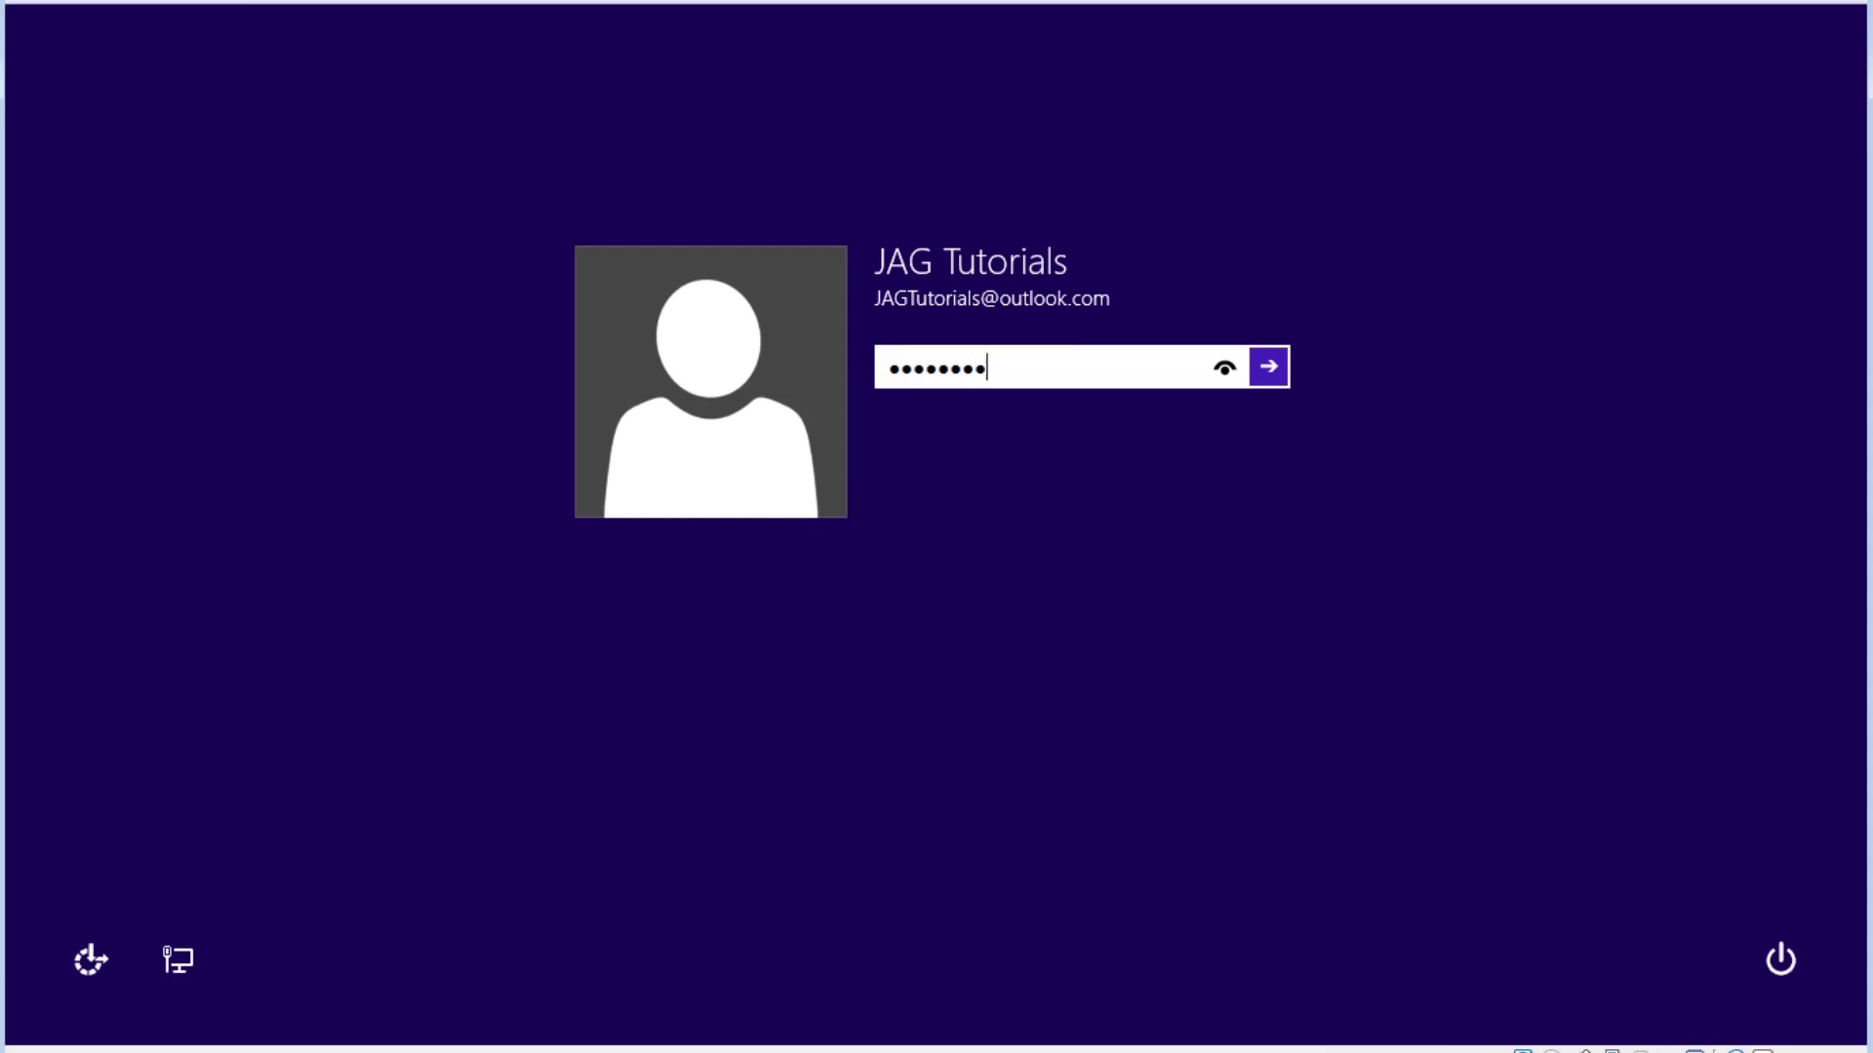
key("Return")
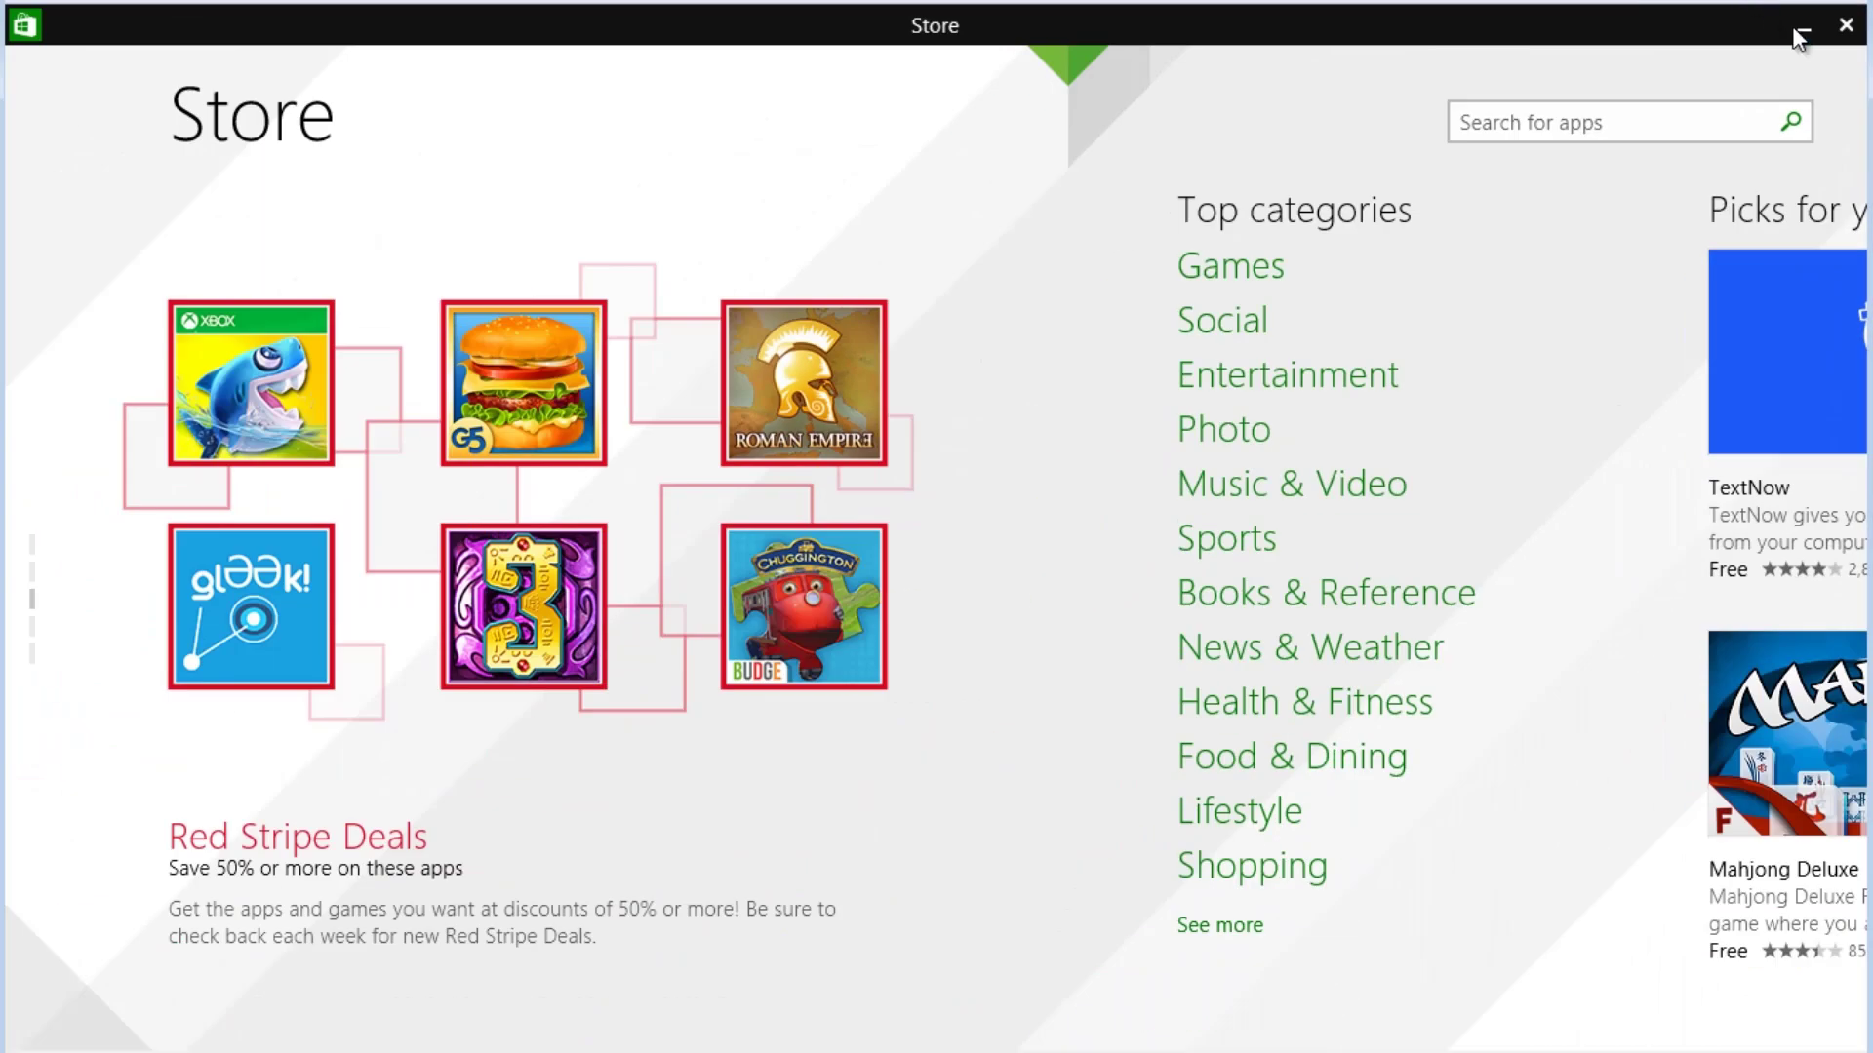
Minimize the Store app to the desktop, then restore it full-screen from the taskbar
left_click(1803, 26)
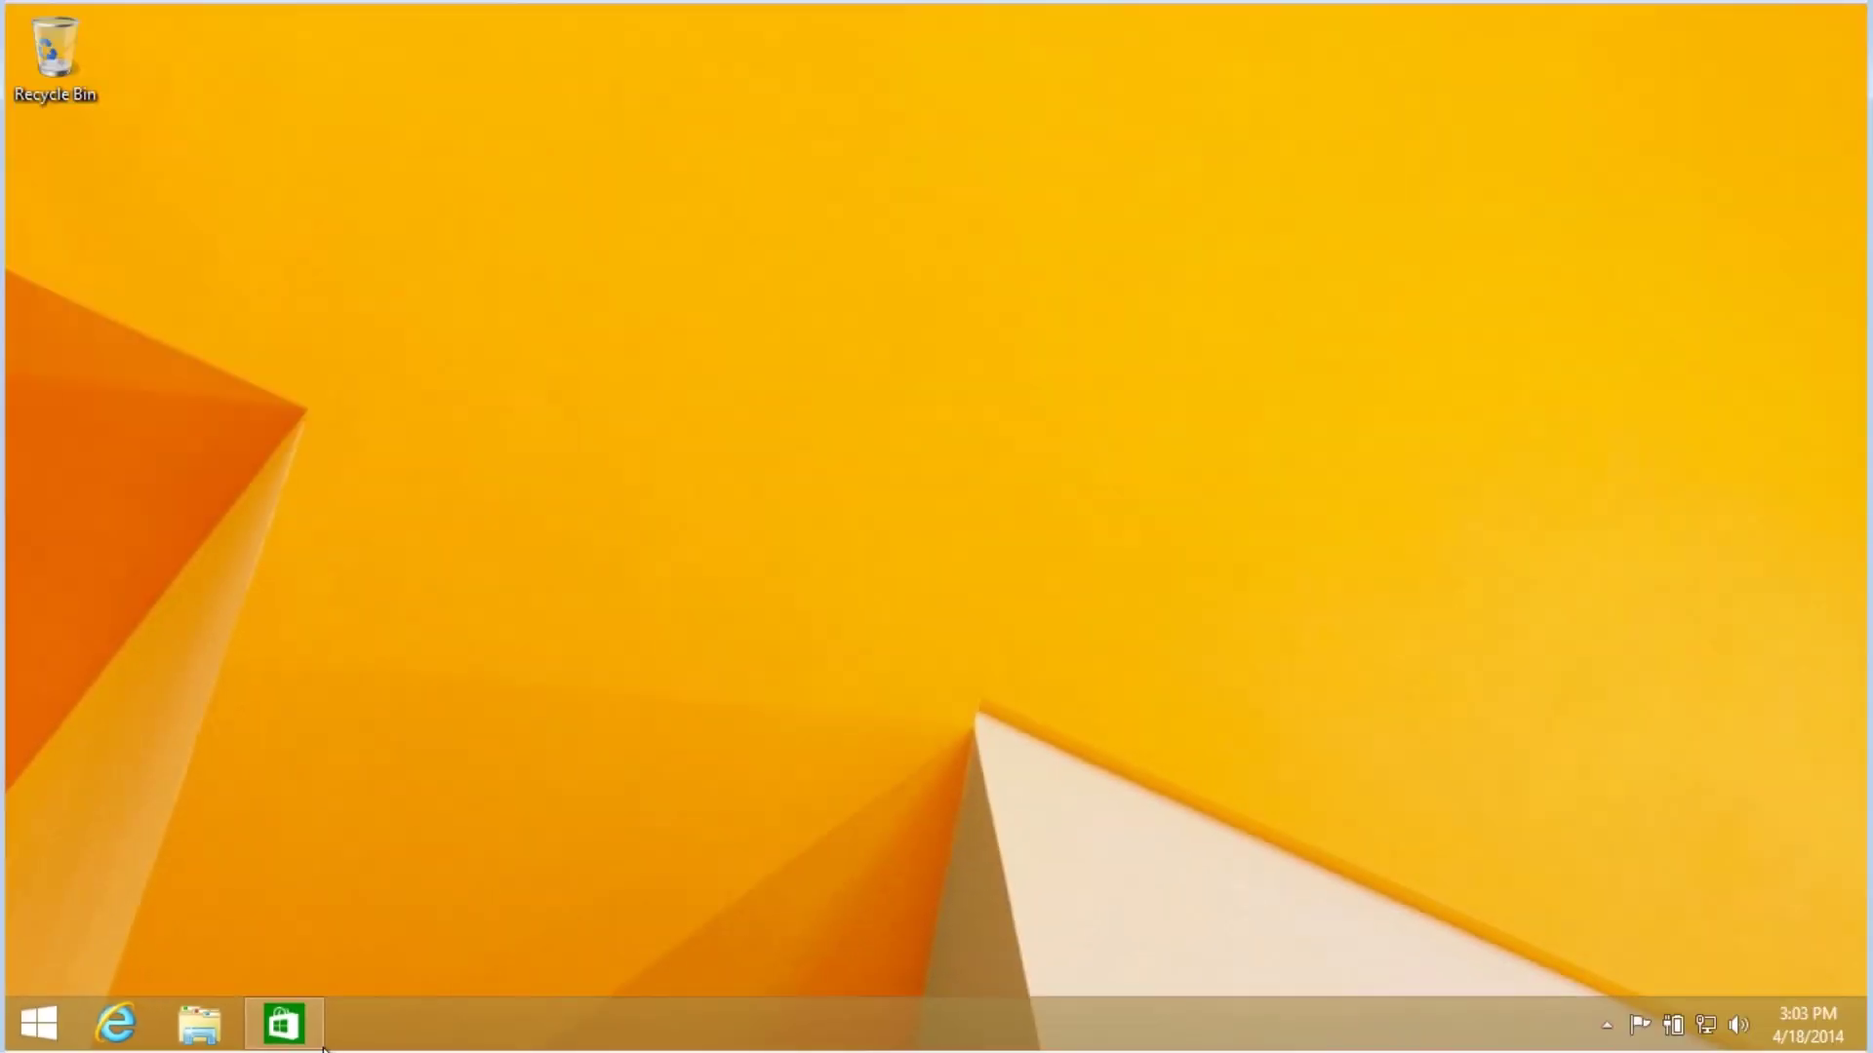
left_click(317, 1033)
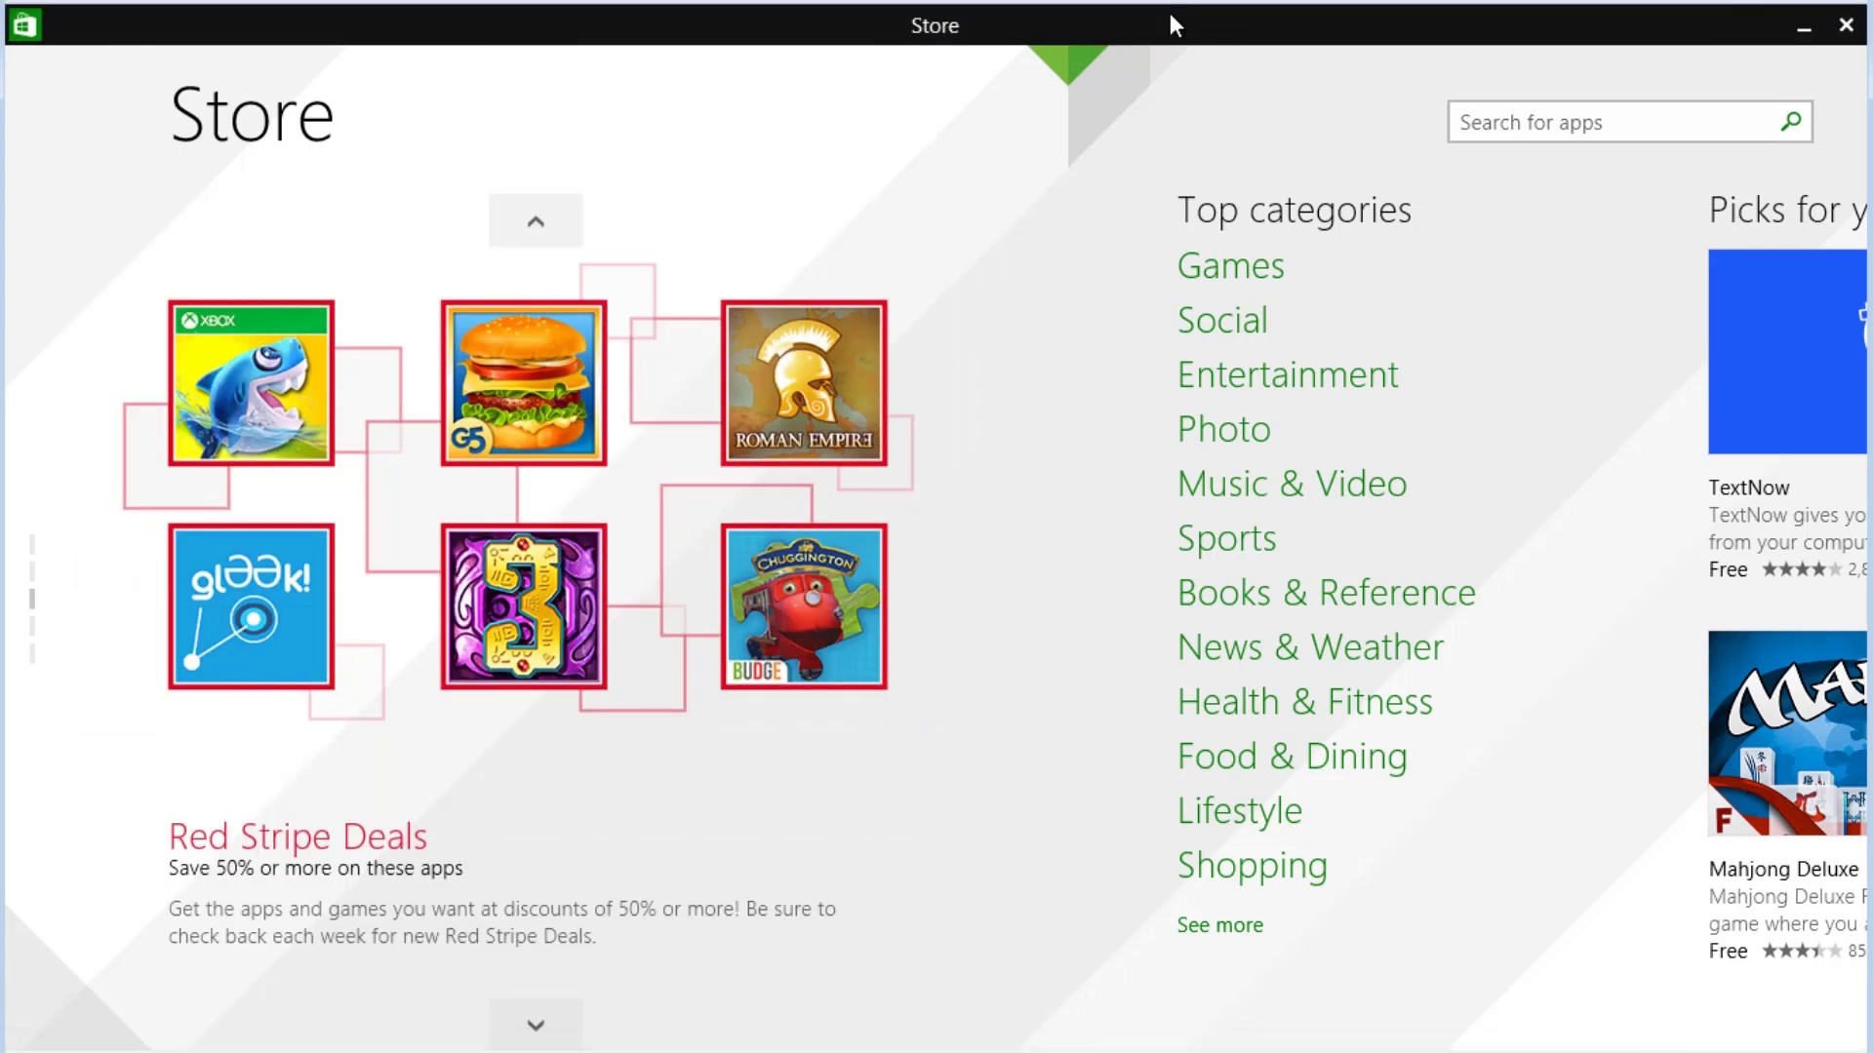
Snap the Store to the left half via Split Left, then bring up Start on the right
left_click(984, 29)
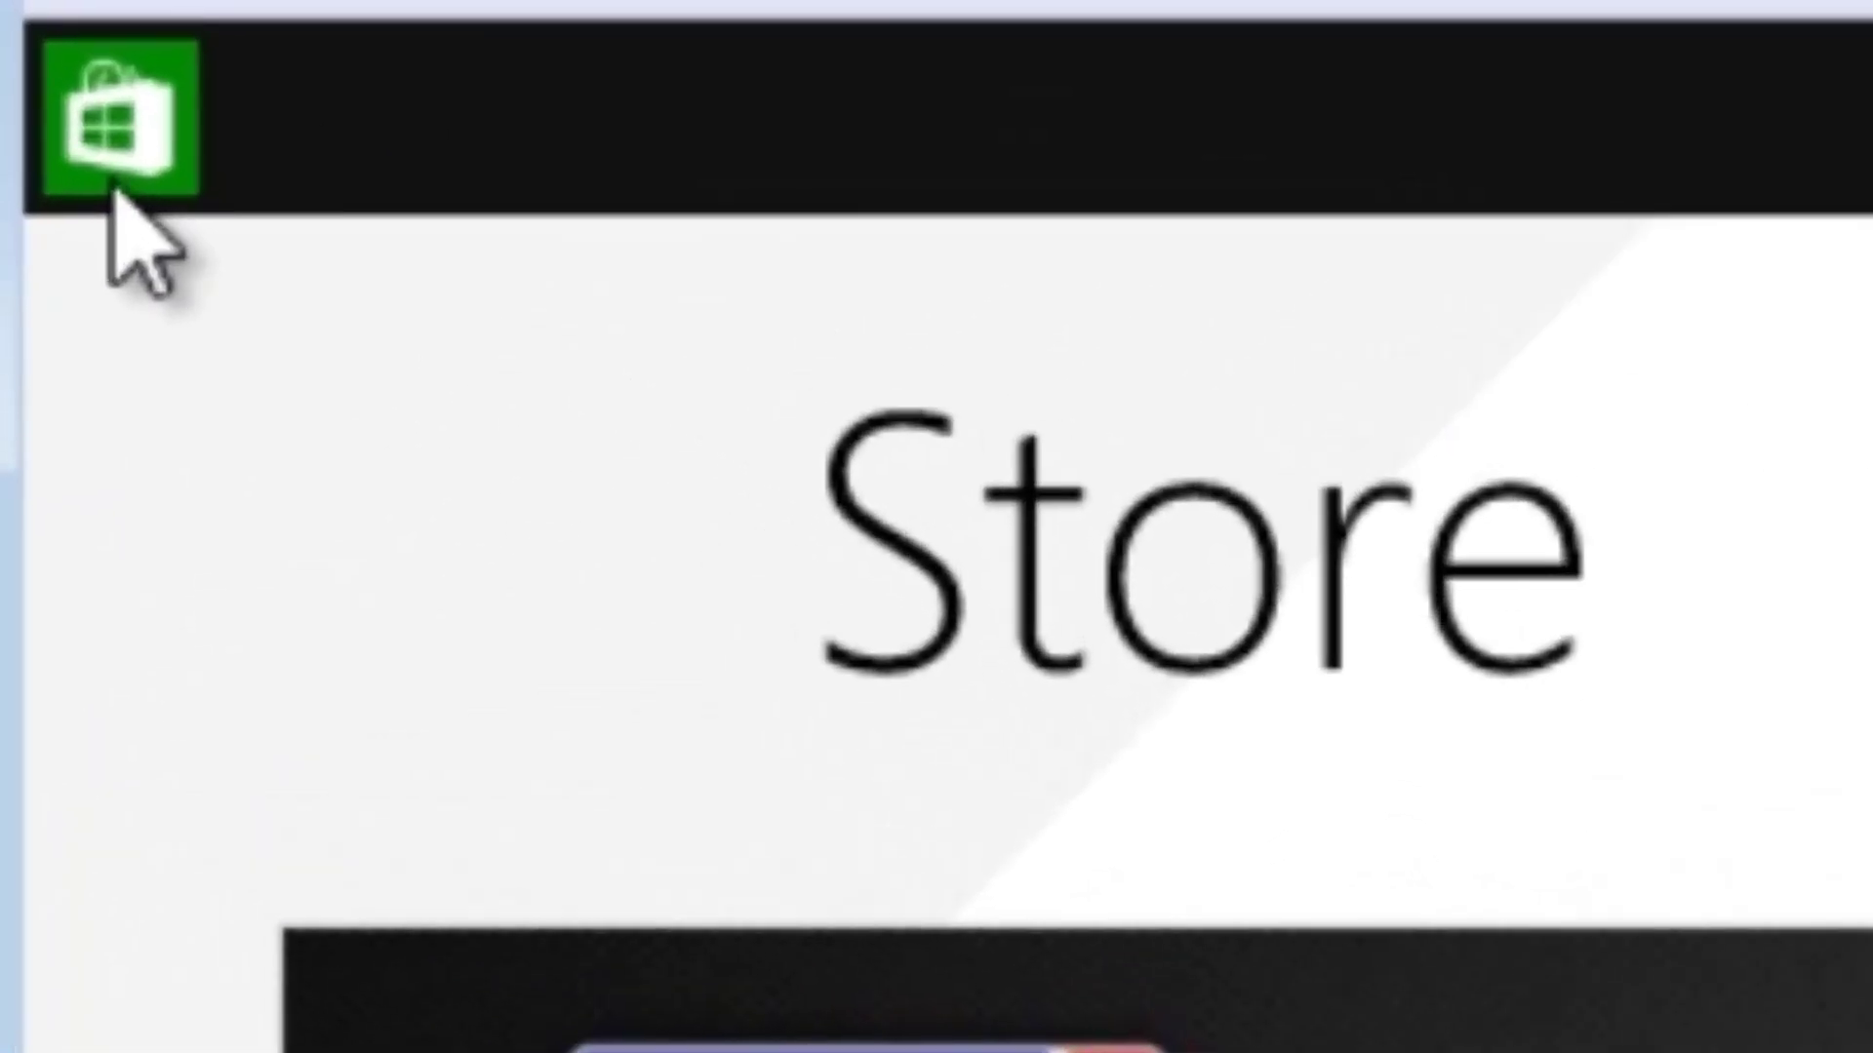
left_click(25, 35)
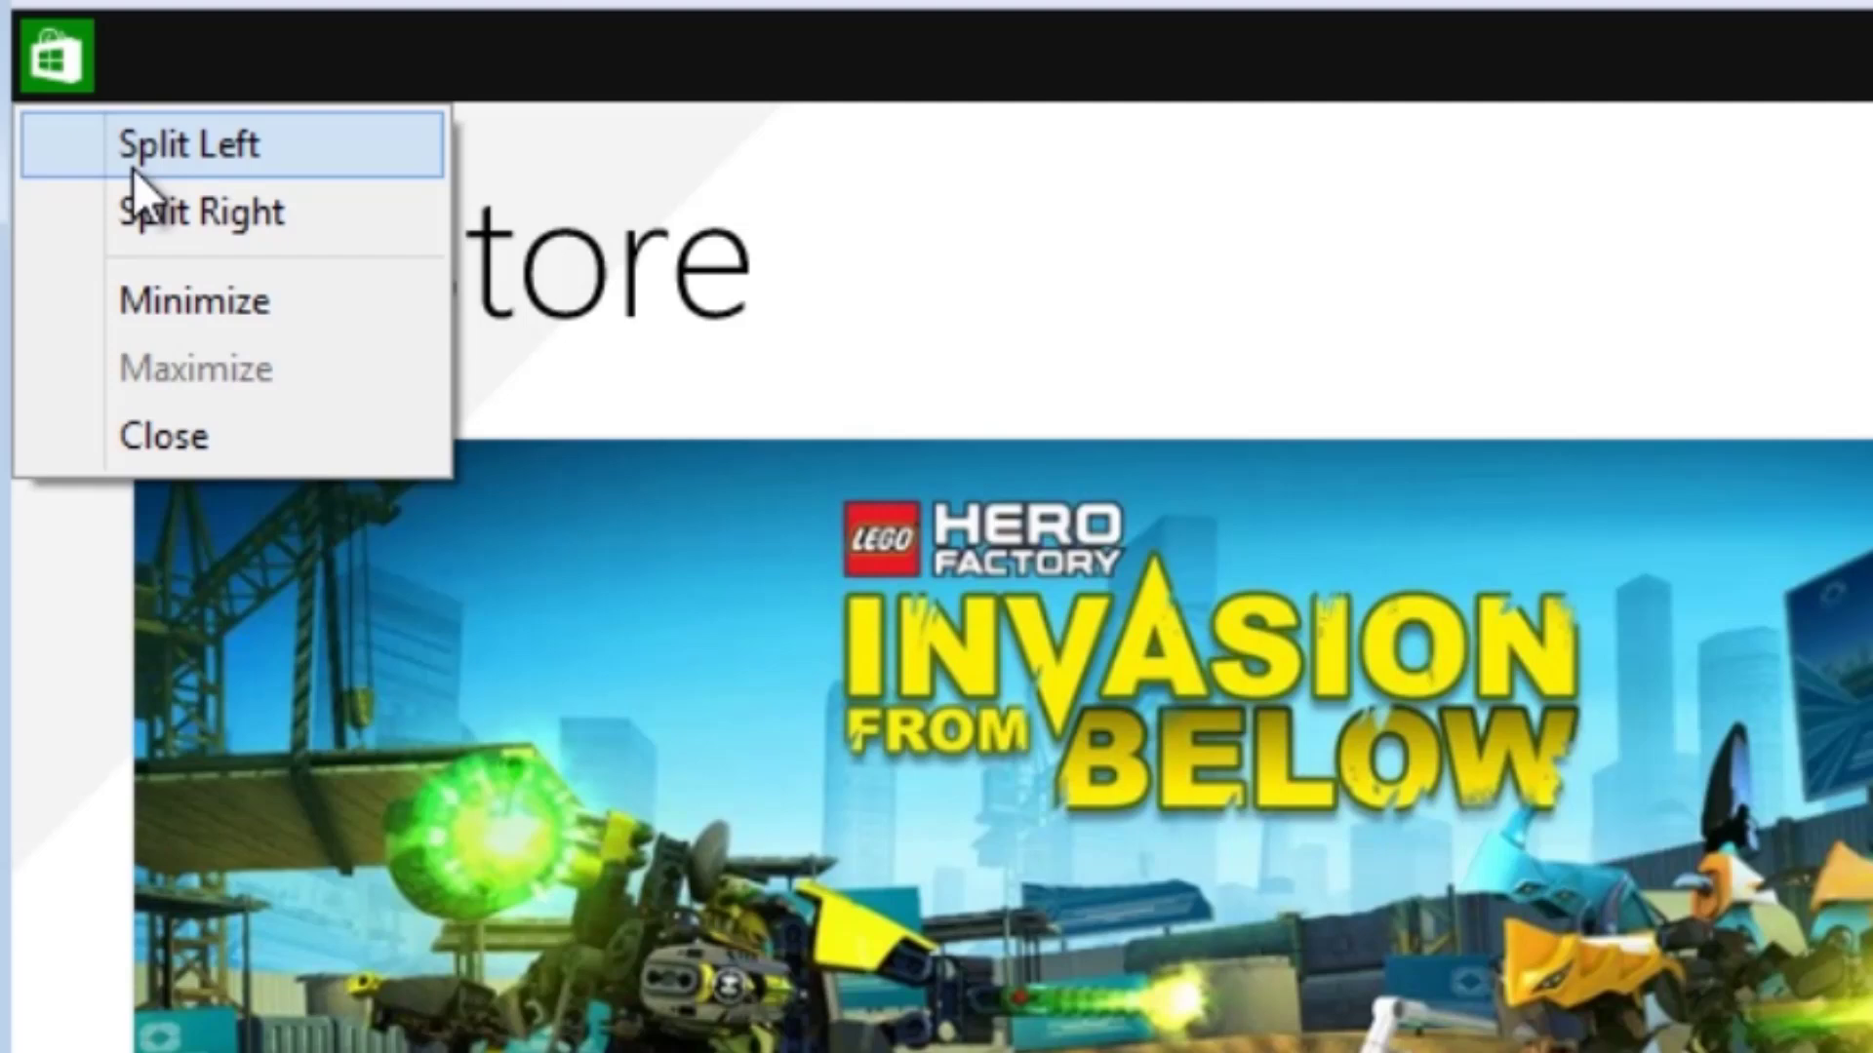
left_click(59, 73)
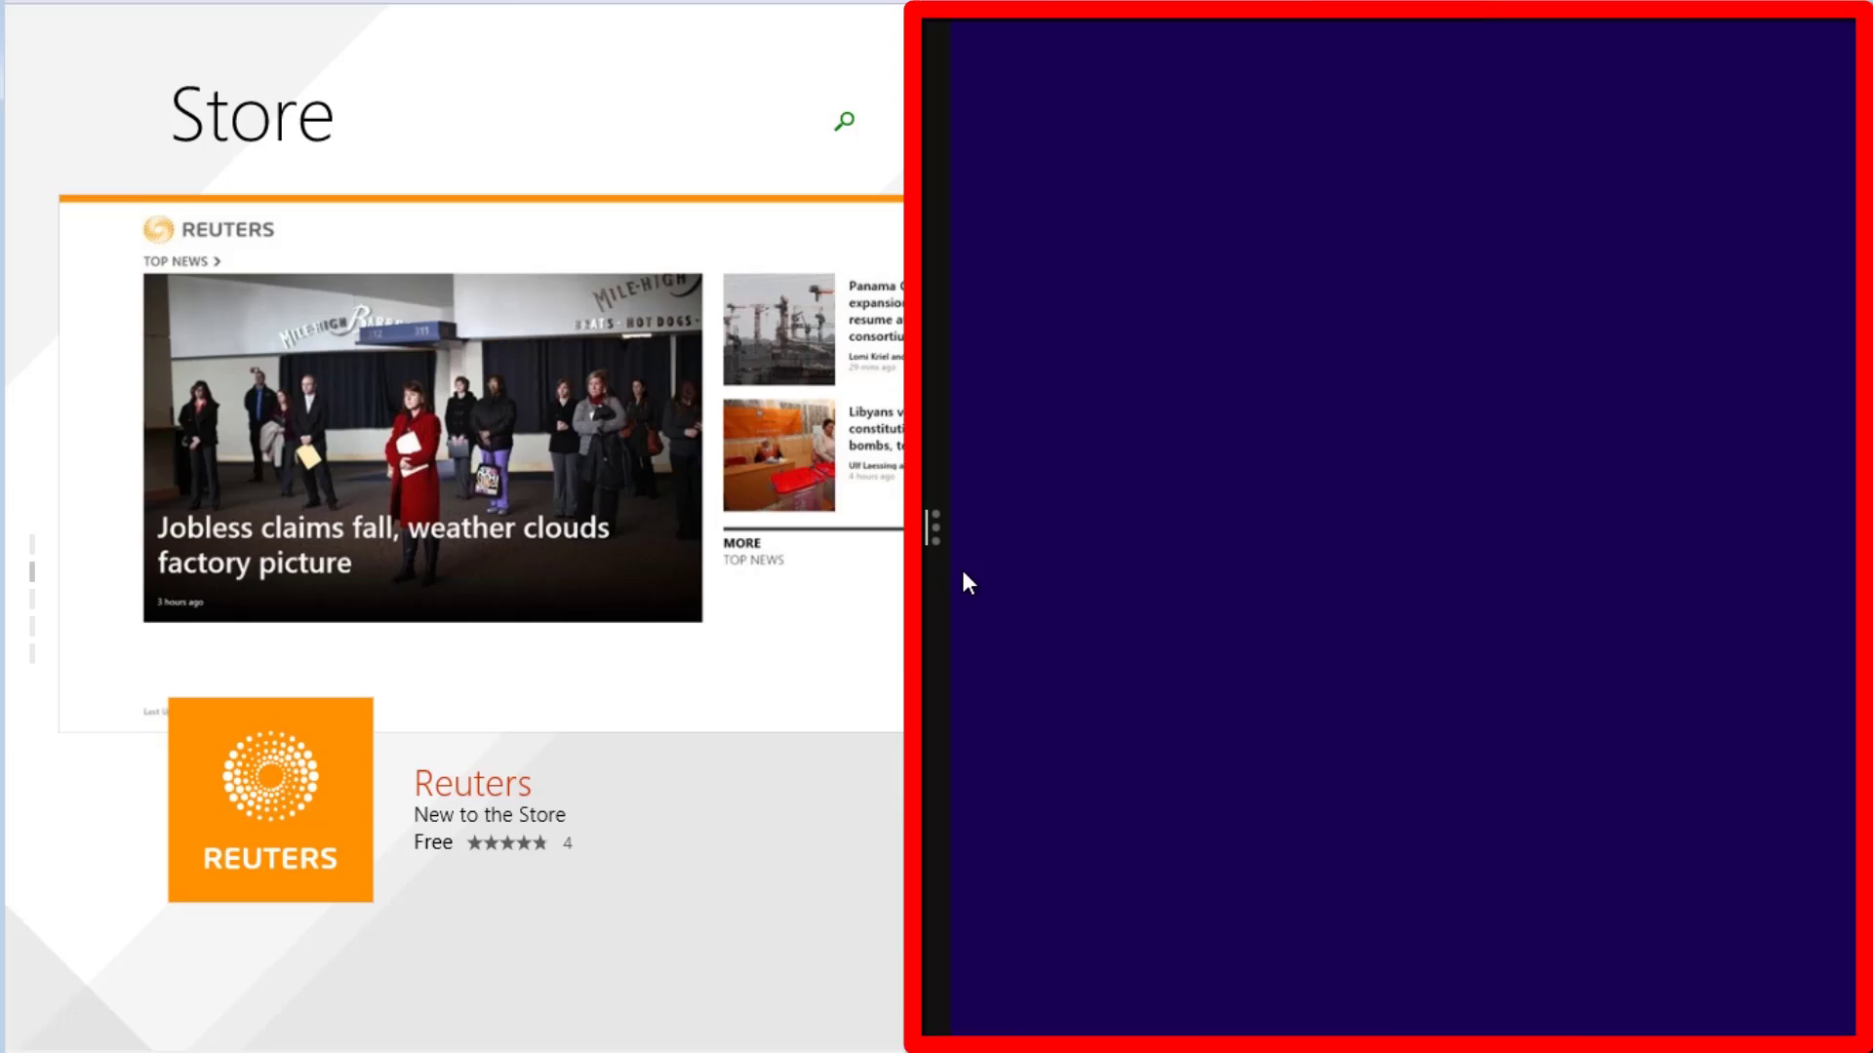
left_click(1373, 549)
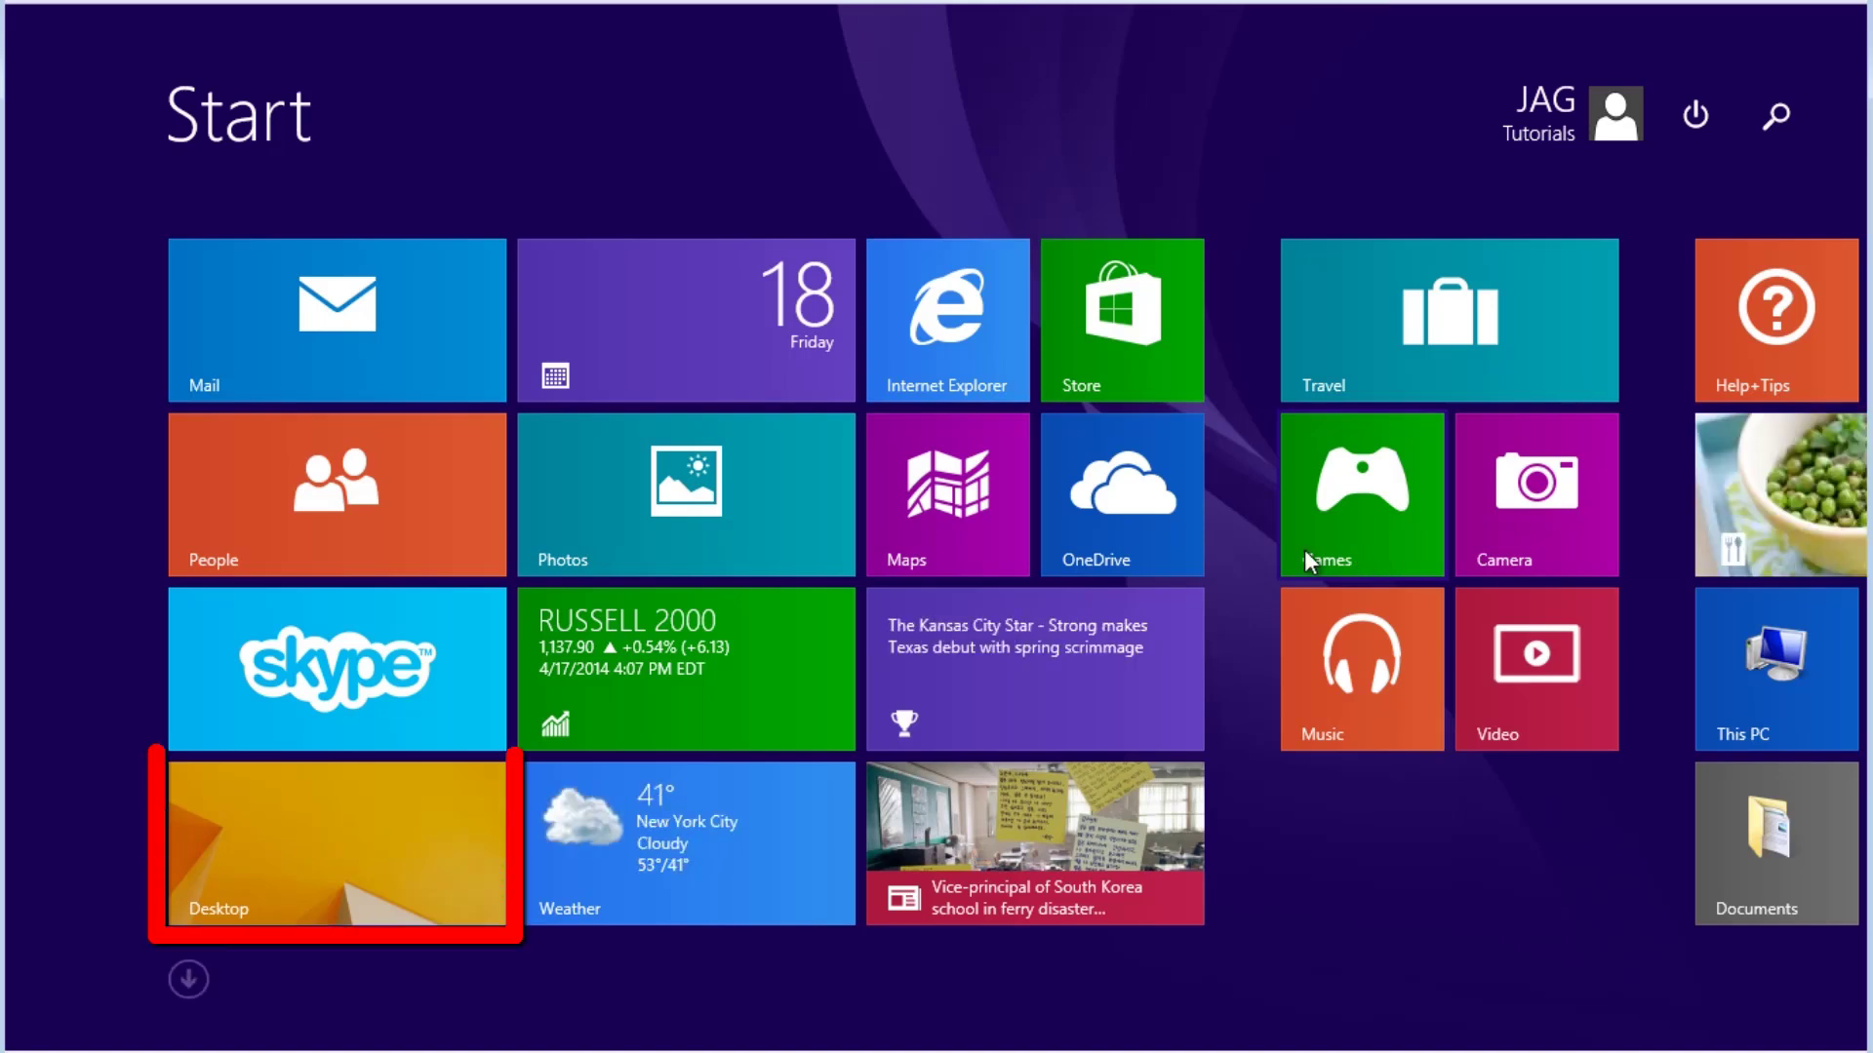
Switch to the desktop, maximize the snapped Store window, then return to Start
left_click(470, 843)
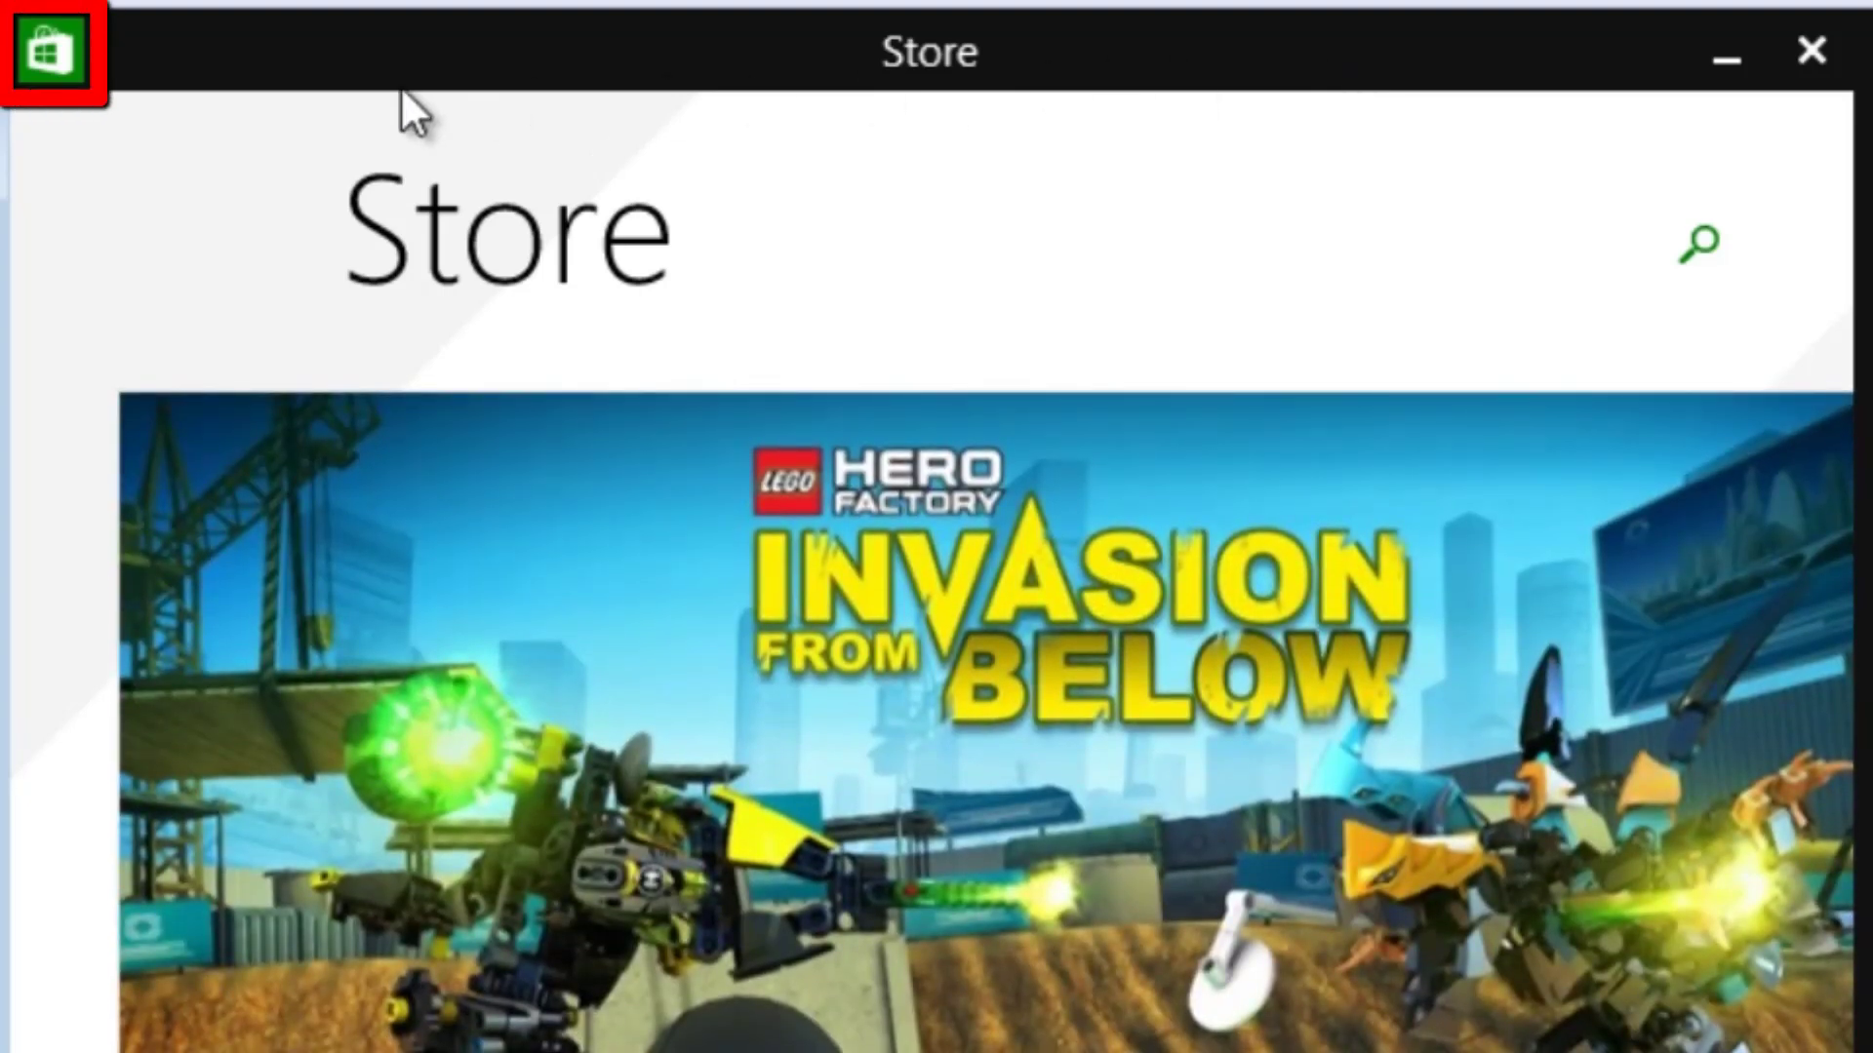
left_click(56, 70)
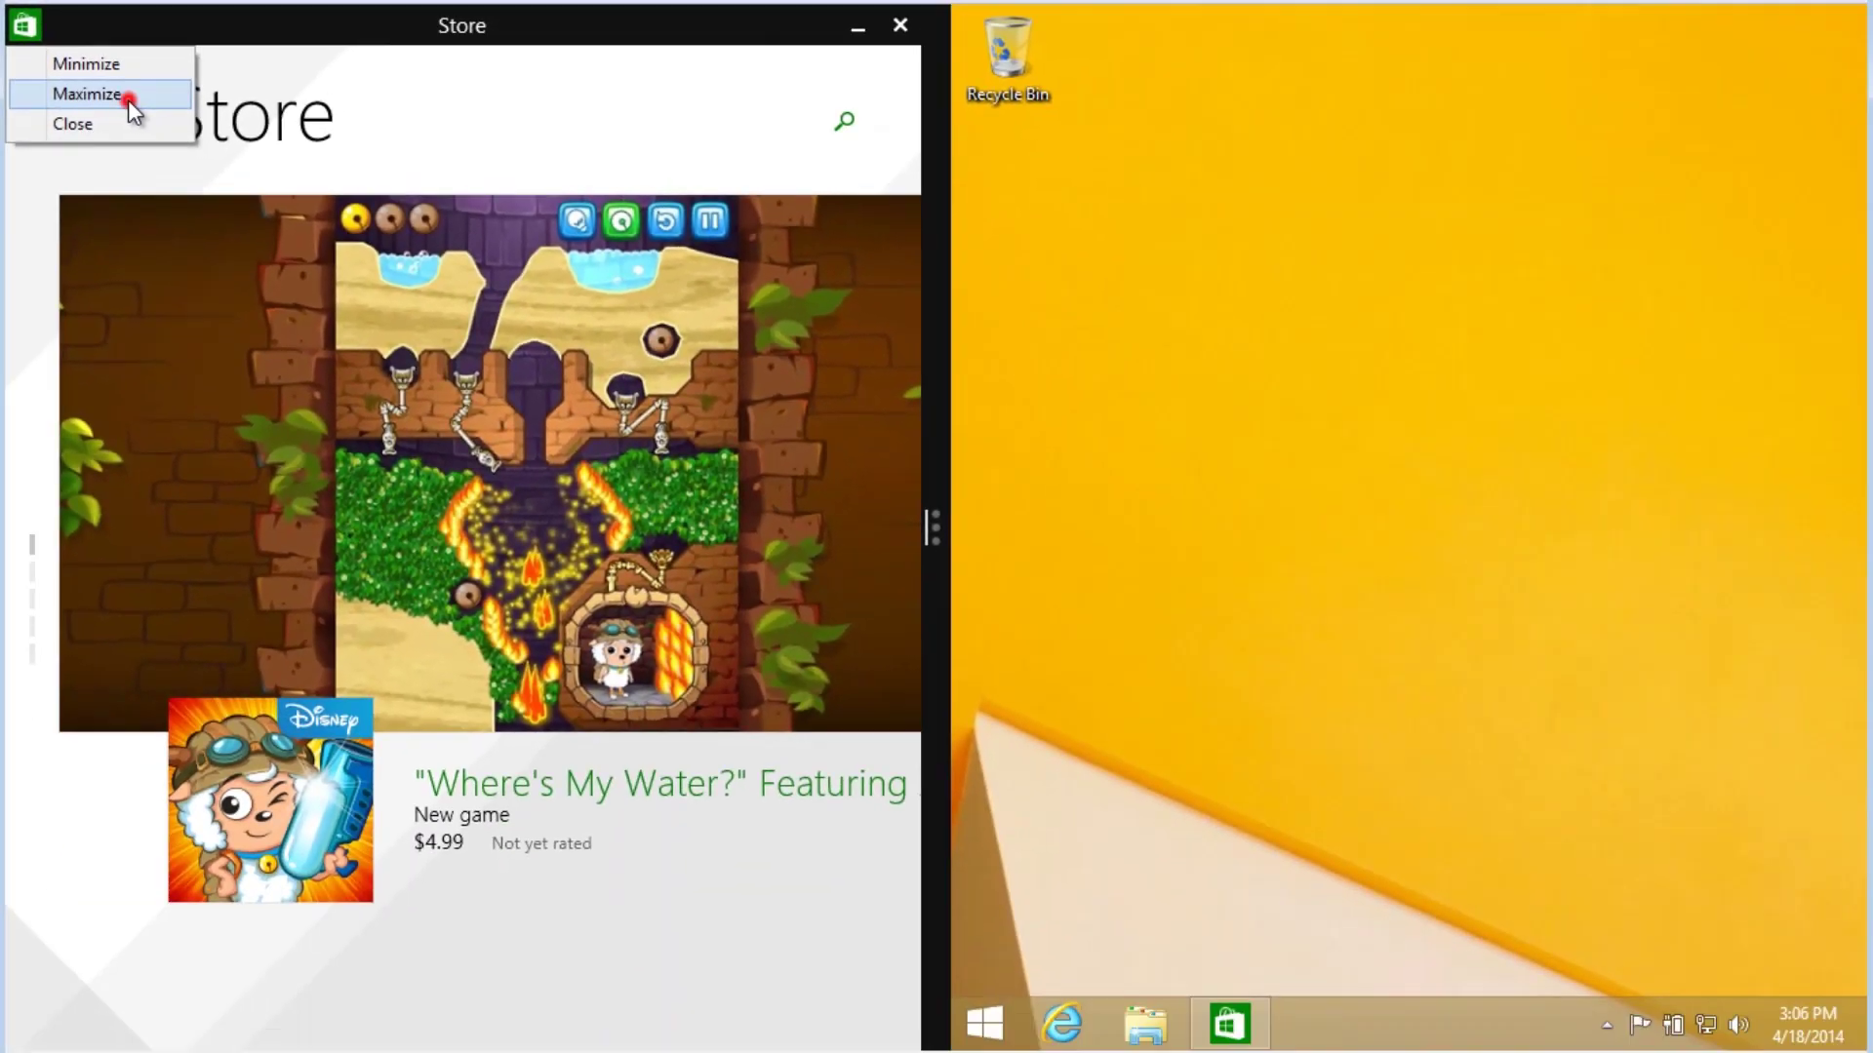
left_click(130, 108)
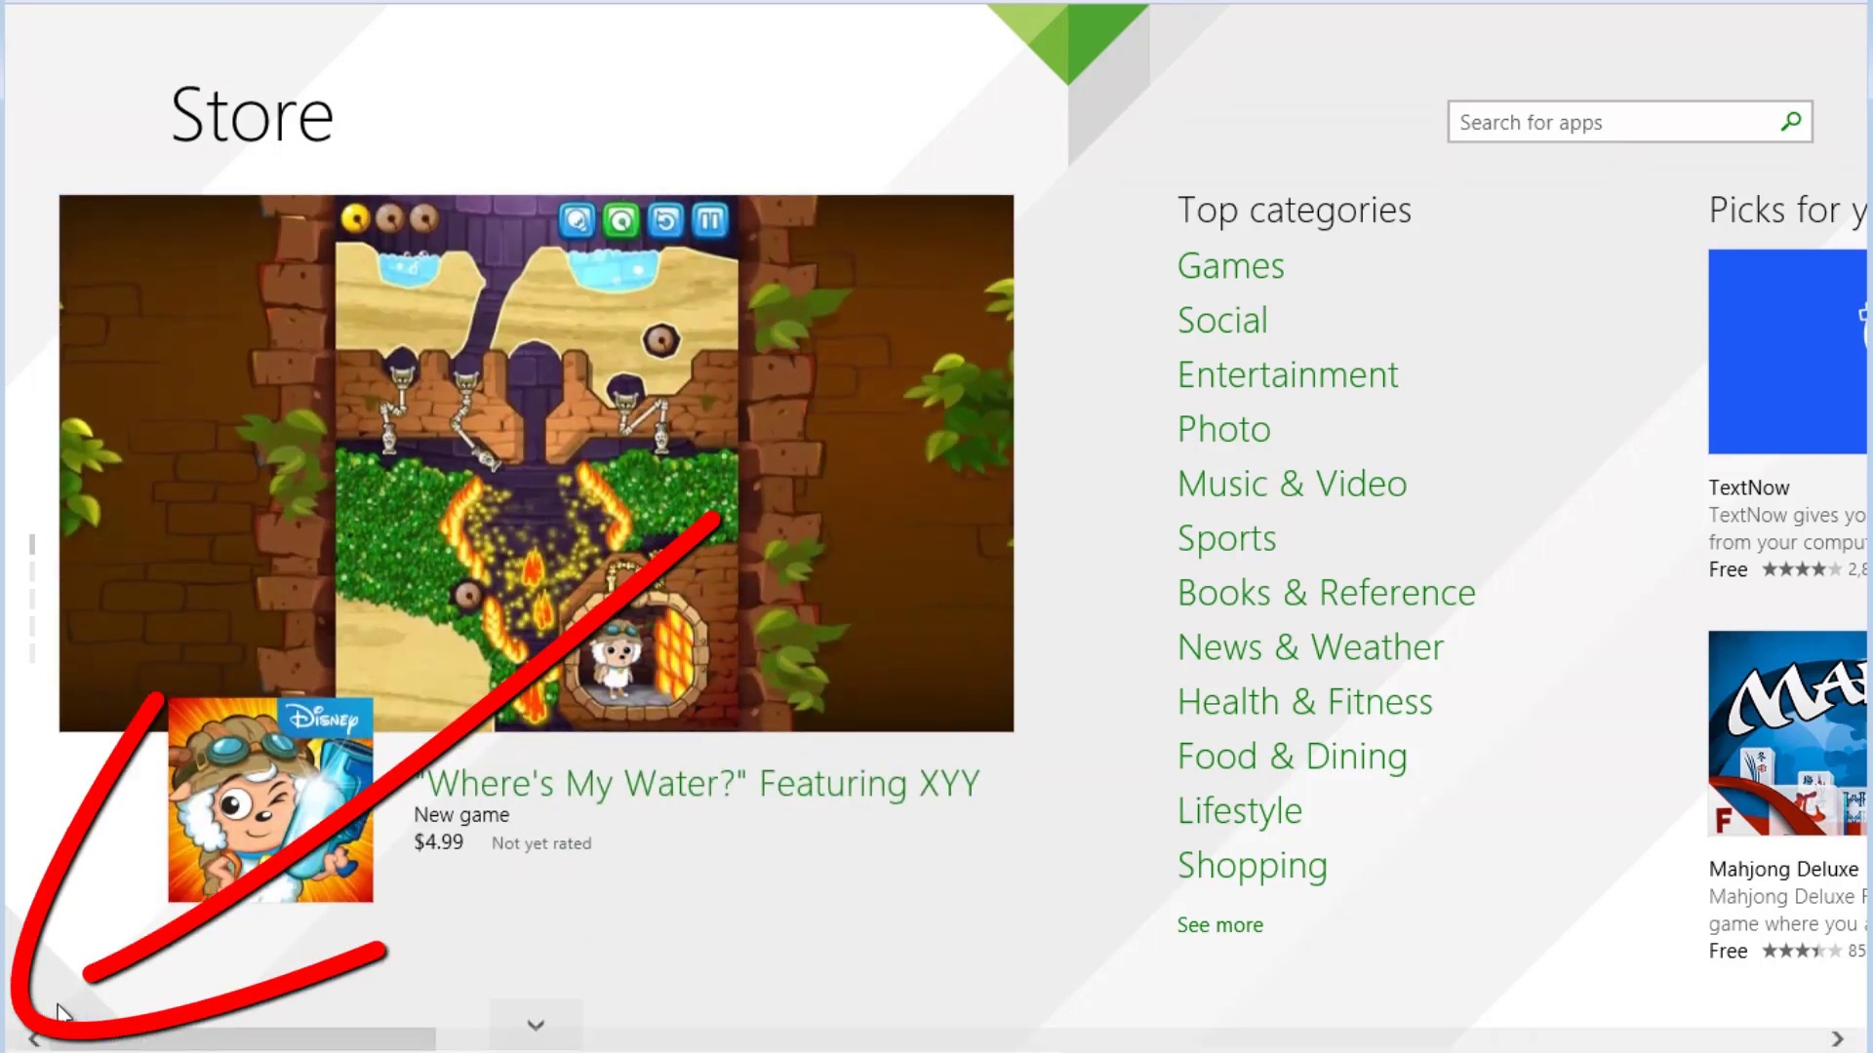
left_click(32, 1032)
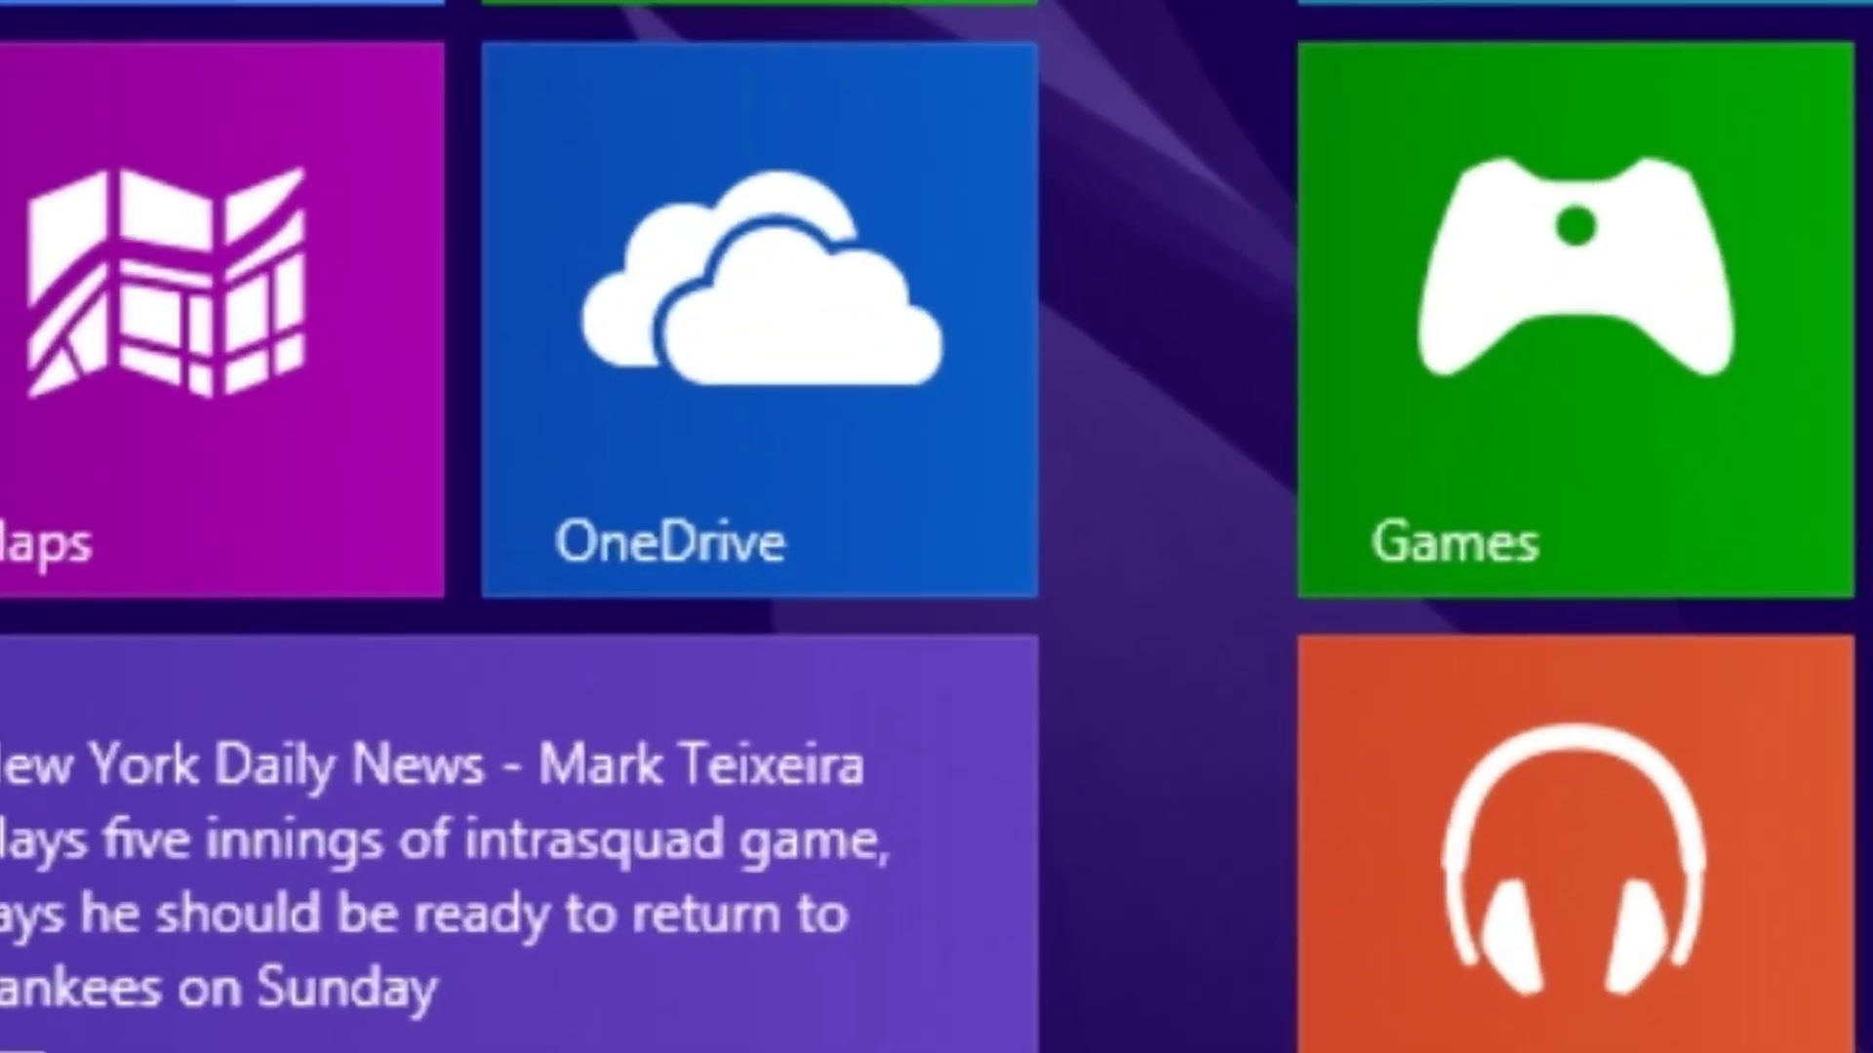
Pin the OneDrive tile to the taskbar, check it on the desktop, and return to Start
right_click(992, 480)
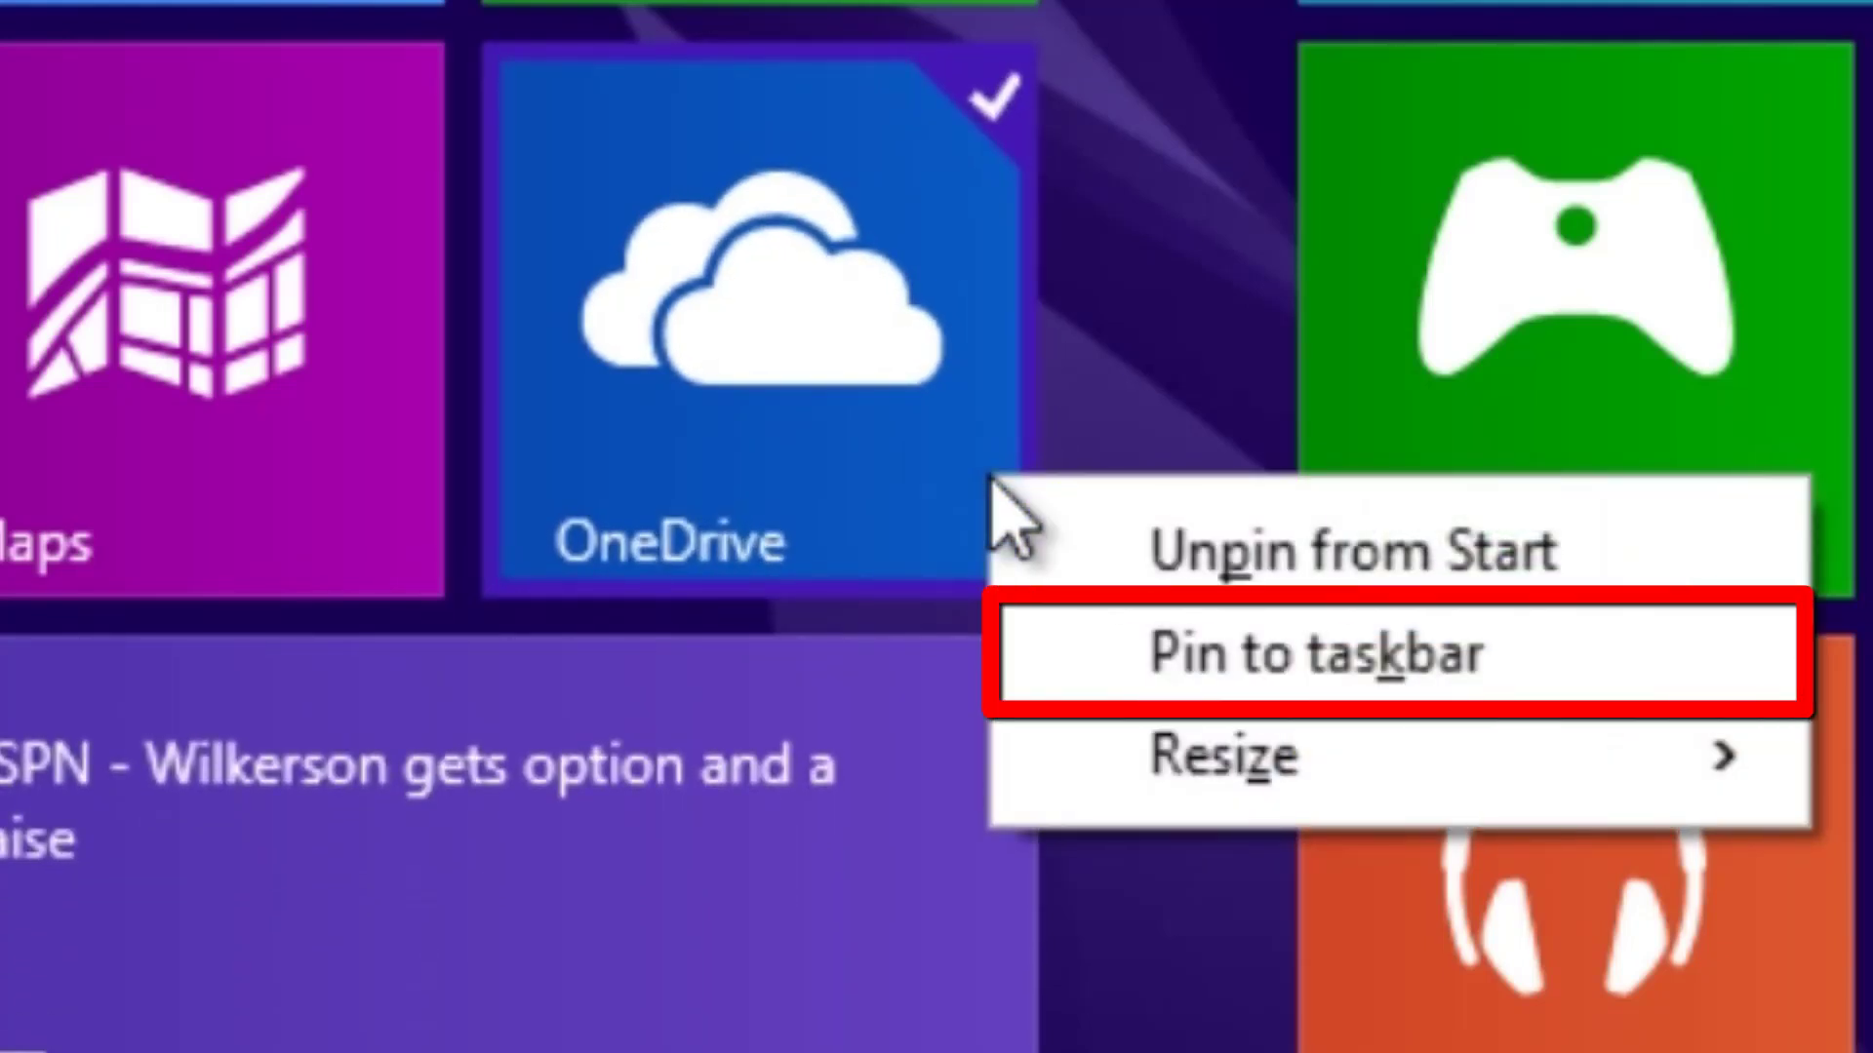
left_click(1605, 661)
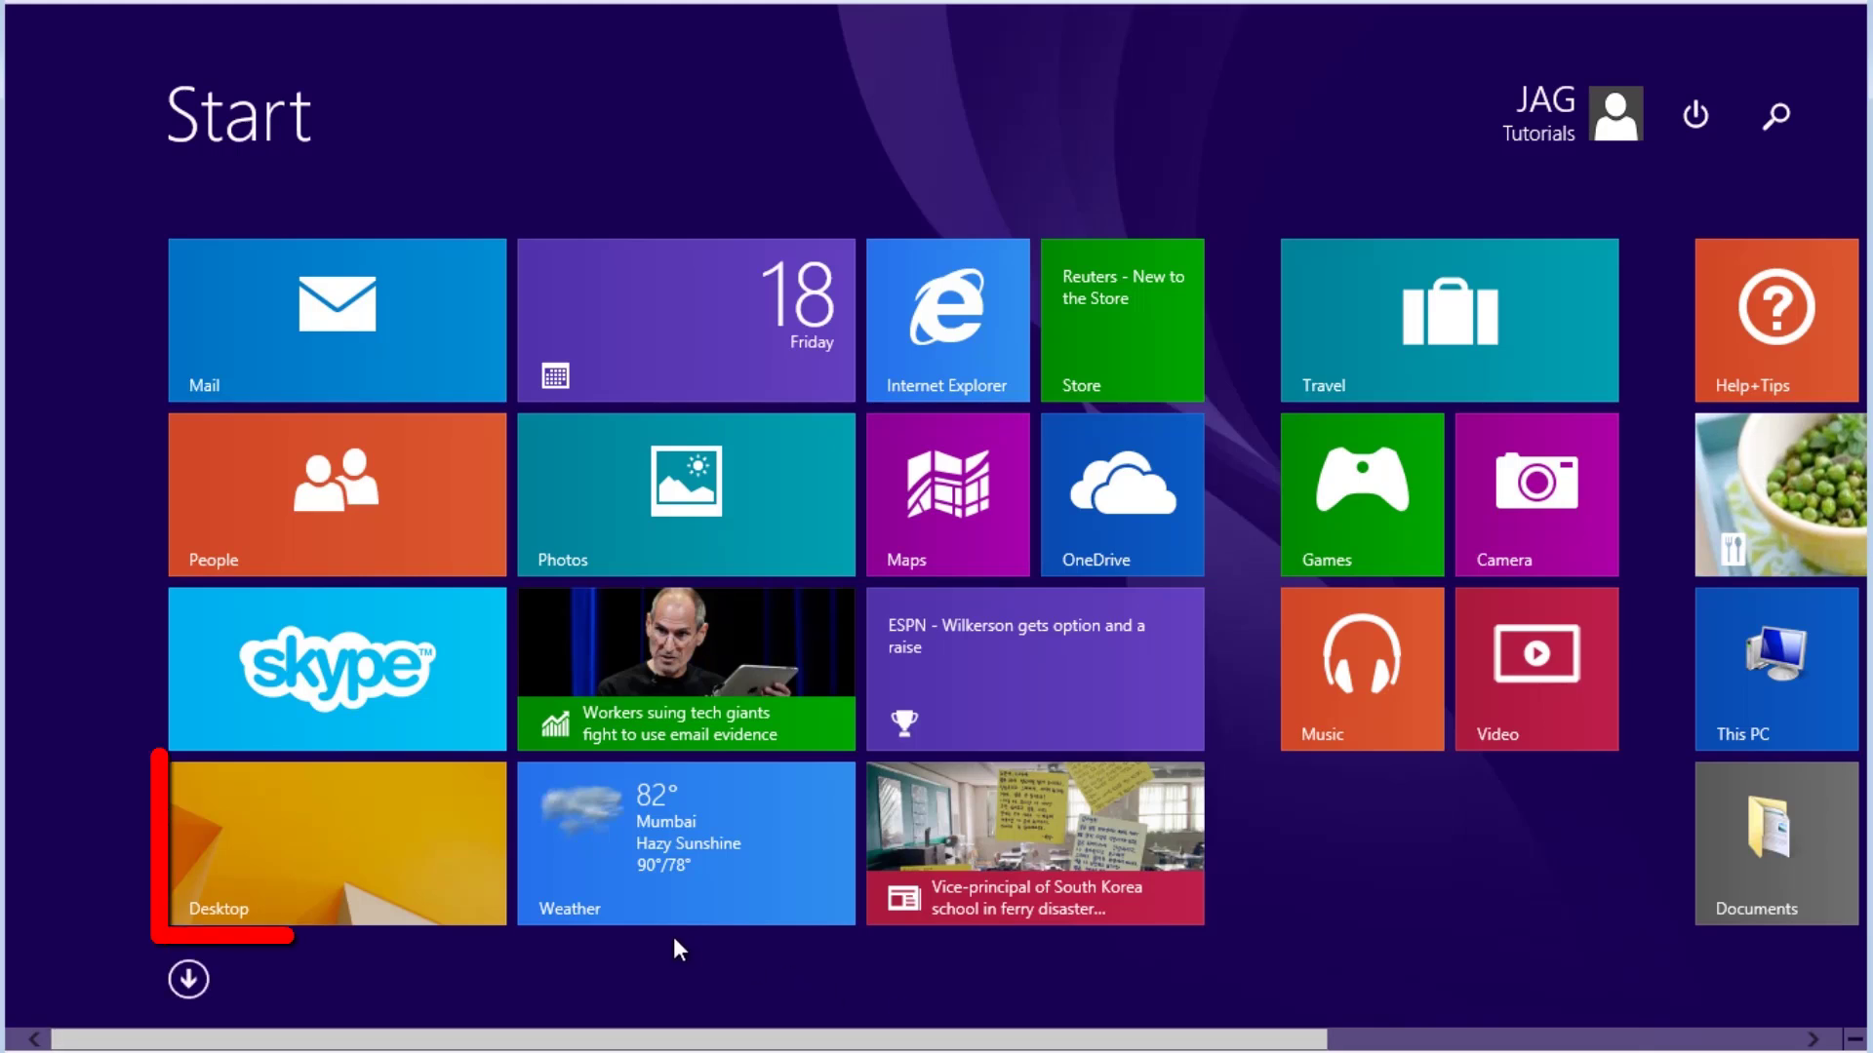
left_click(457, 895)
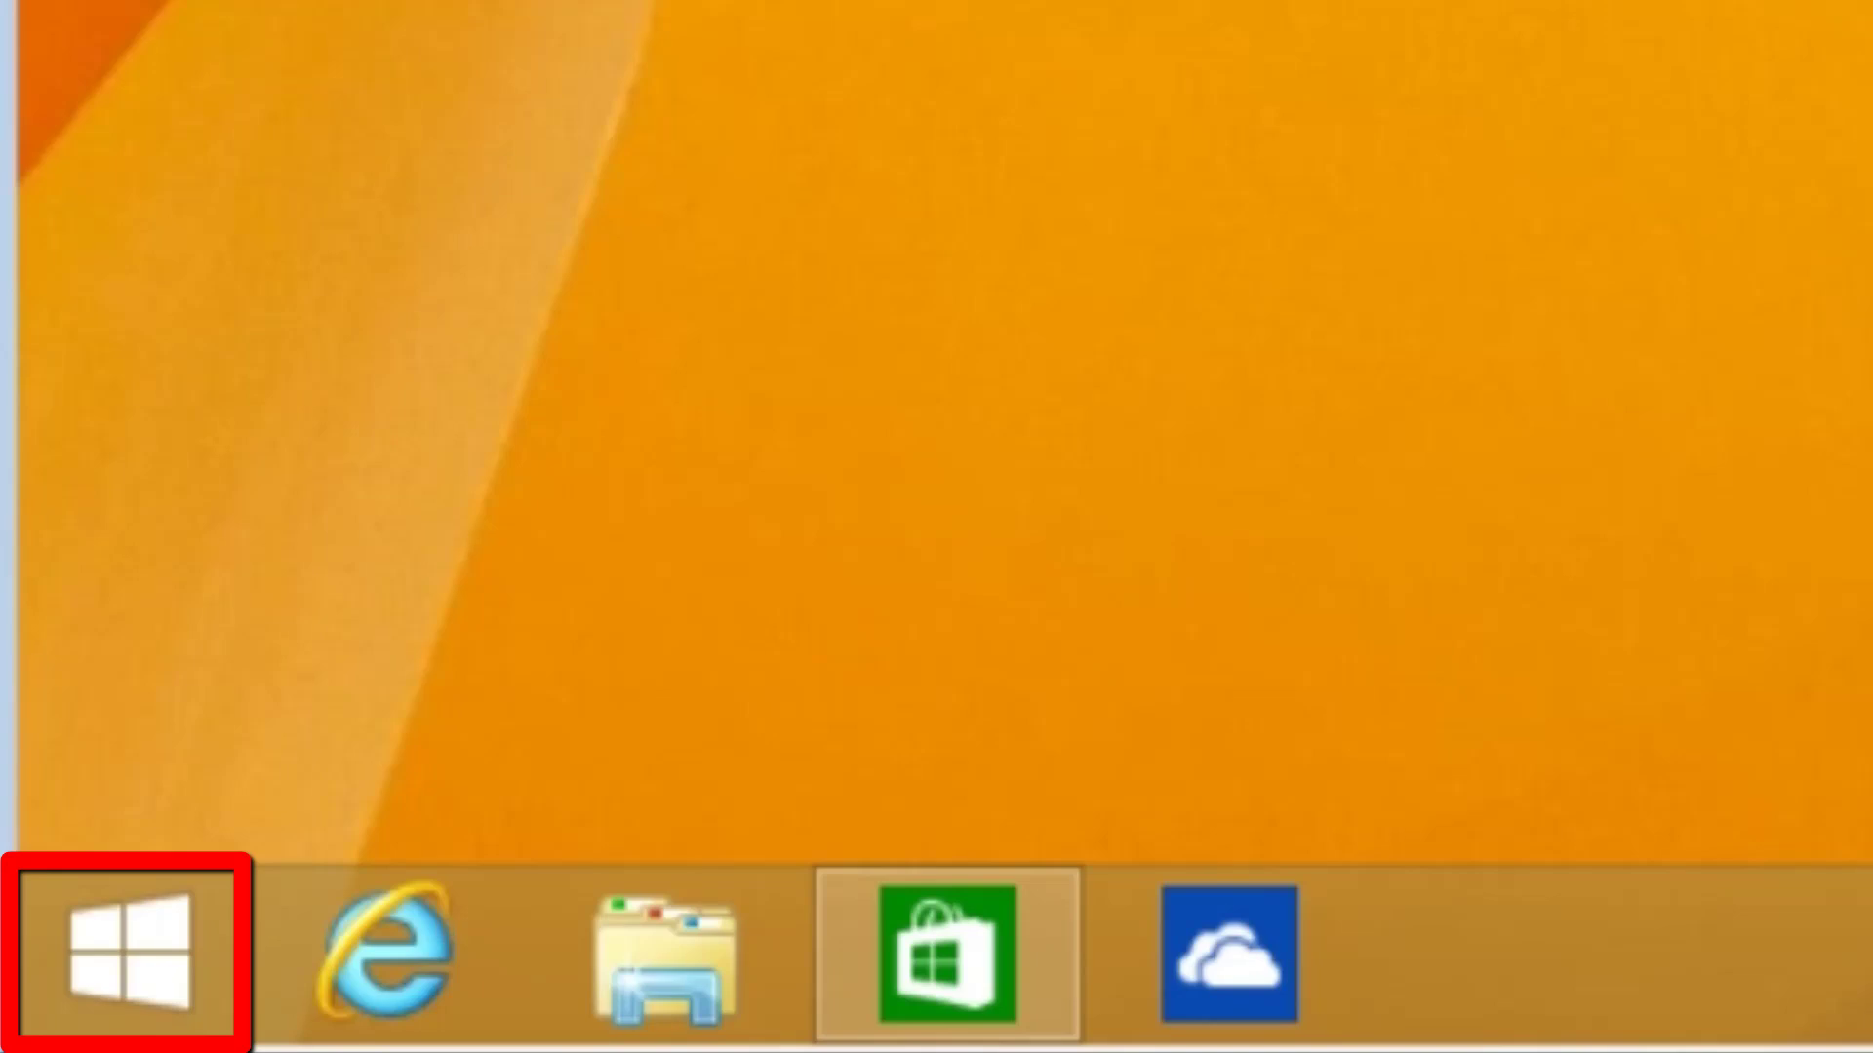
left_click(66, 968)
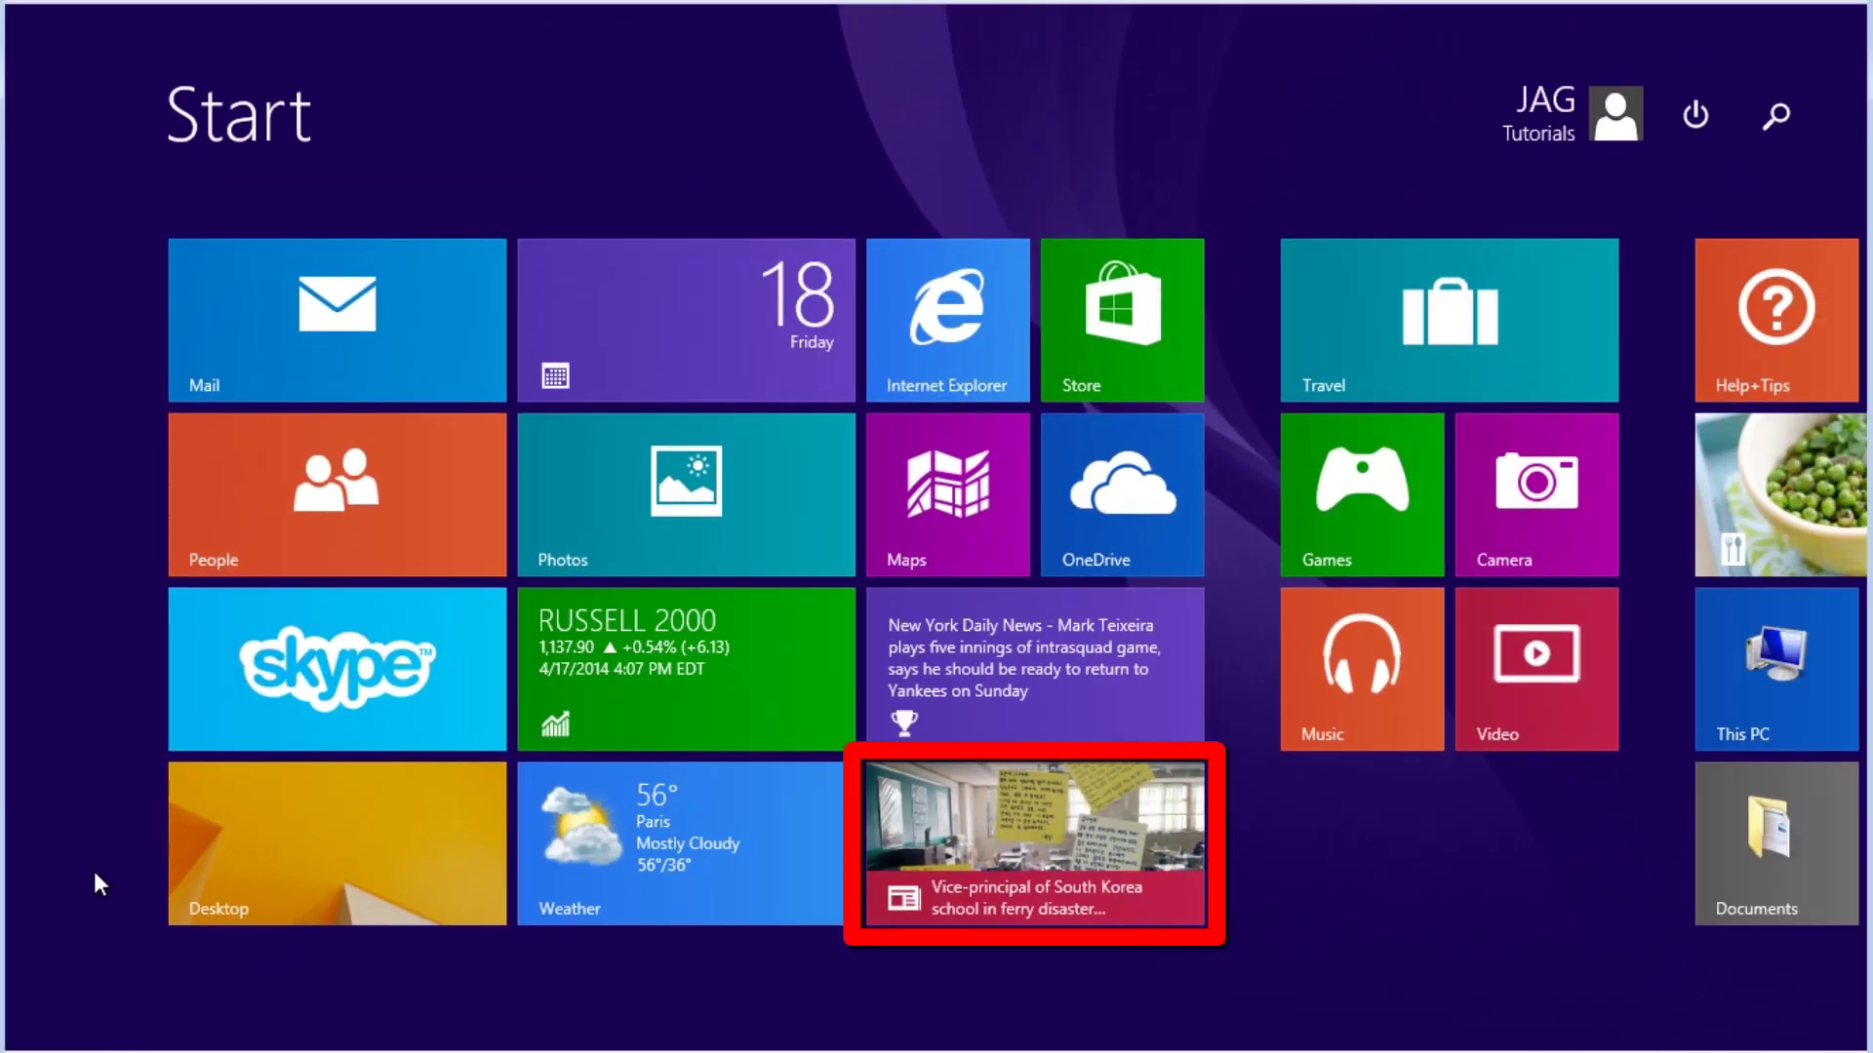
Resize the News tile down to medium and then to small
right_click(1191, 843)
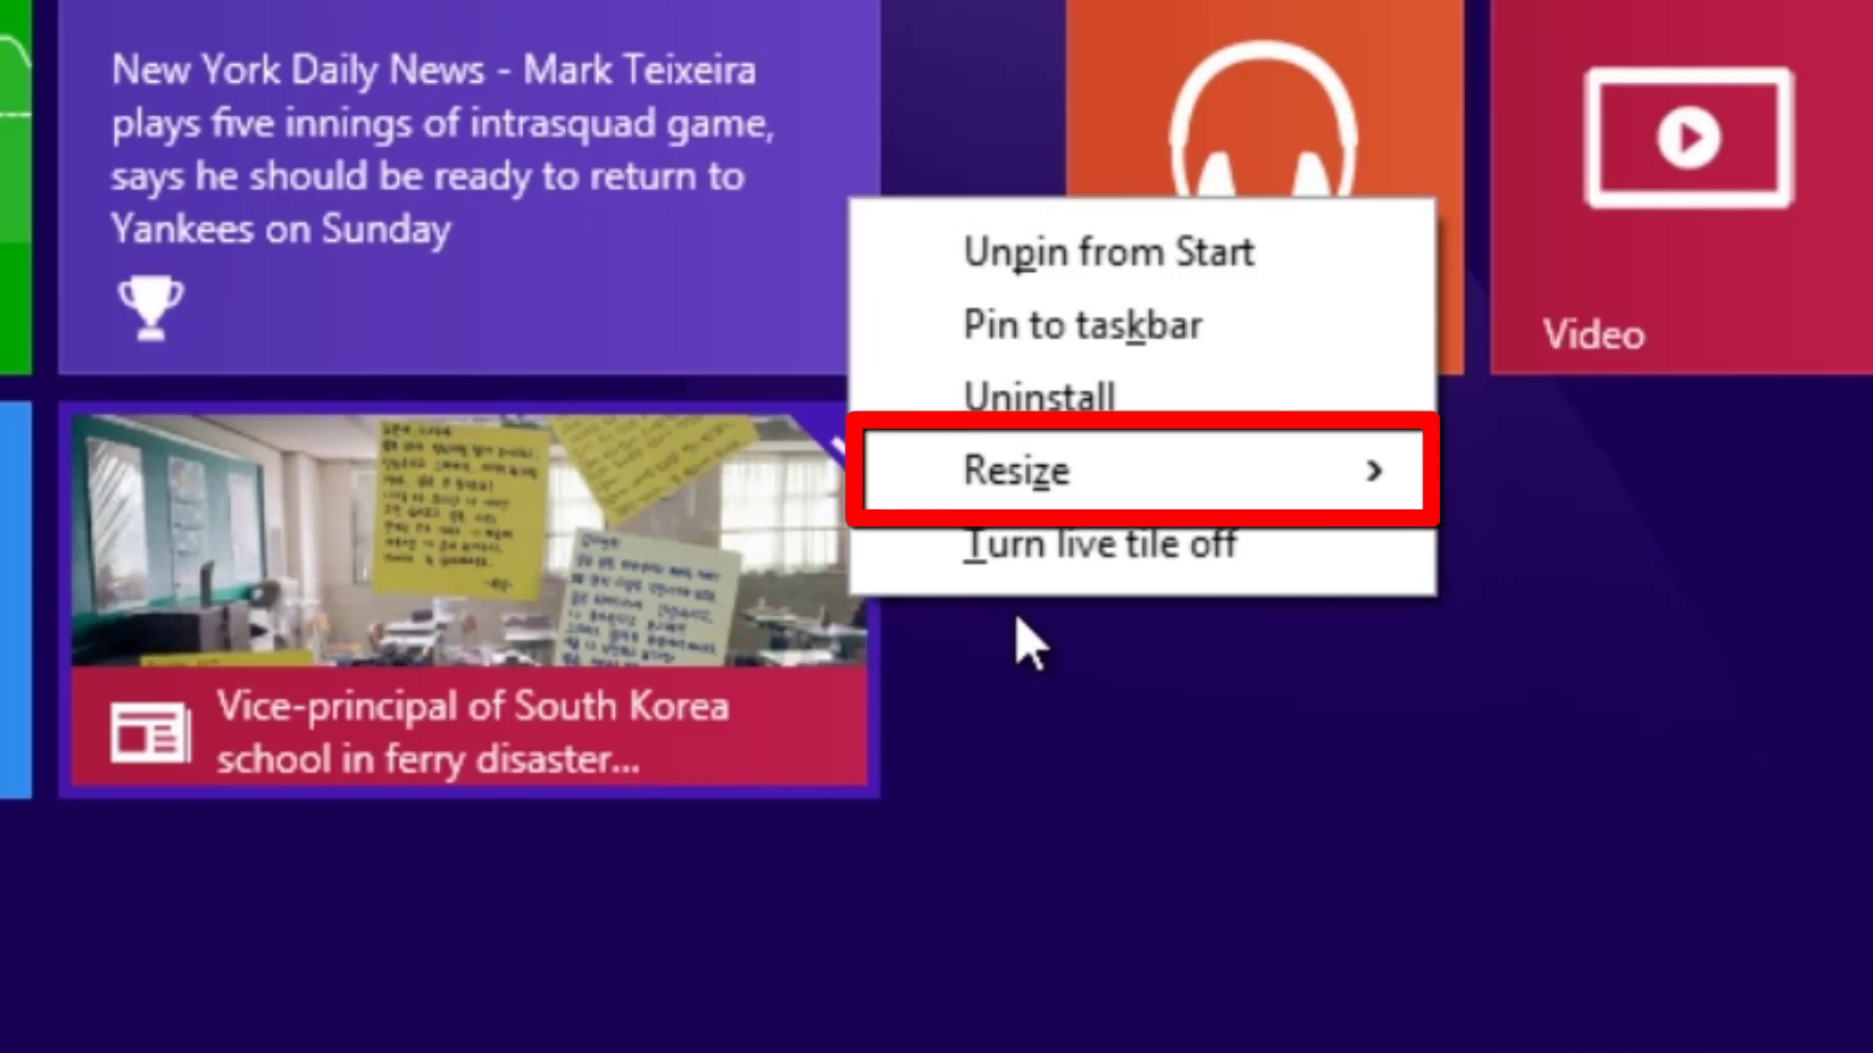
left_click(1158, 498)
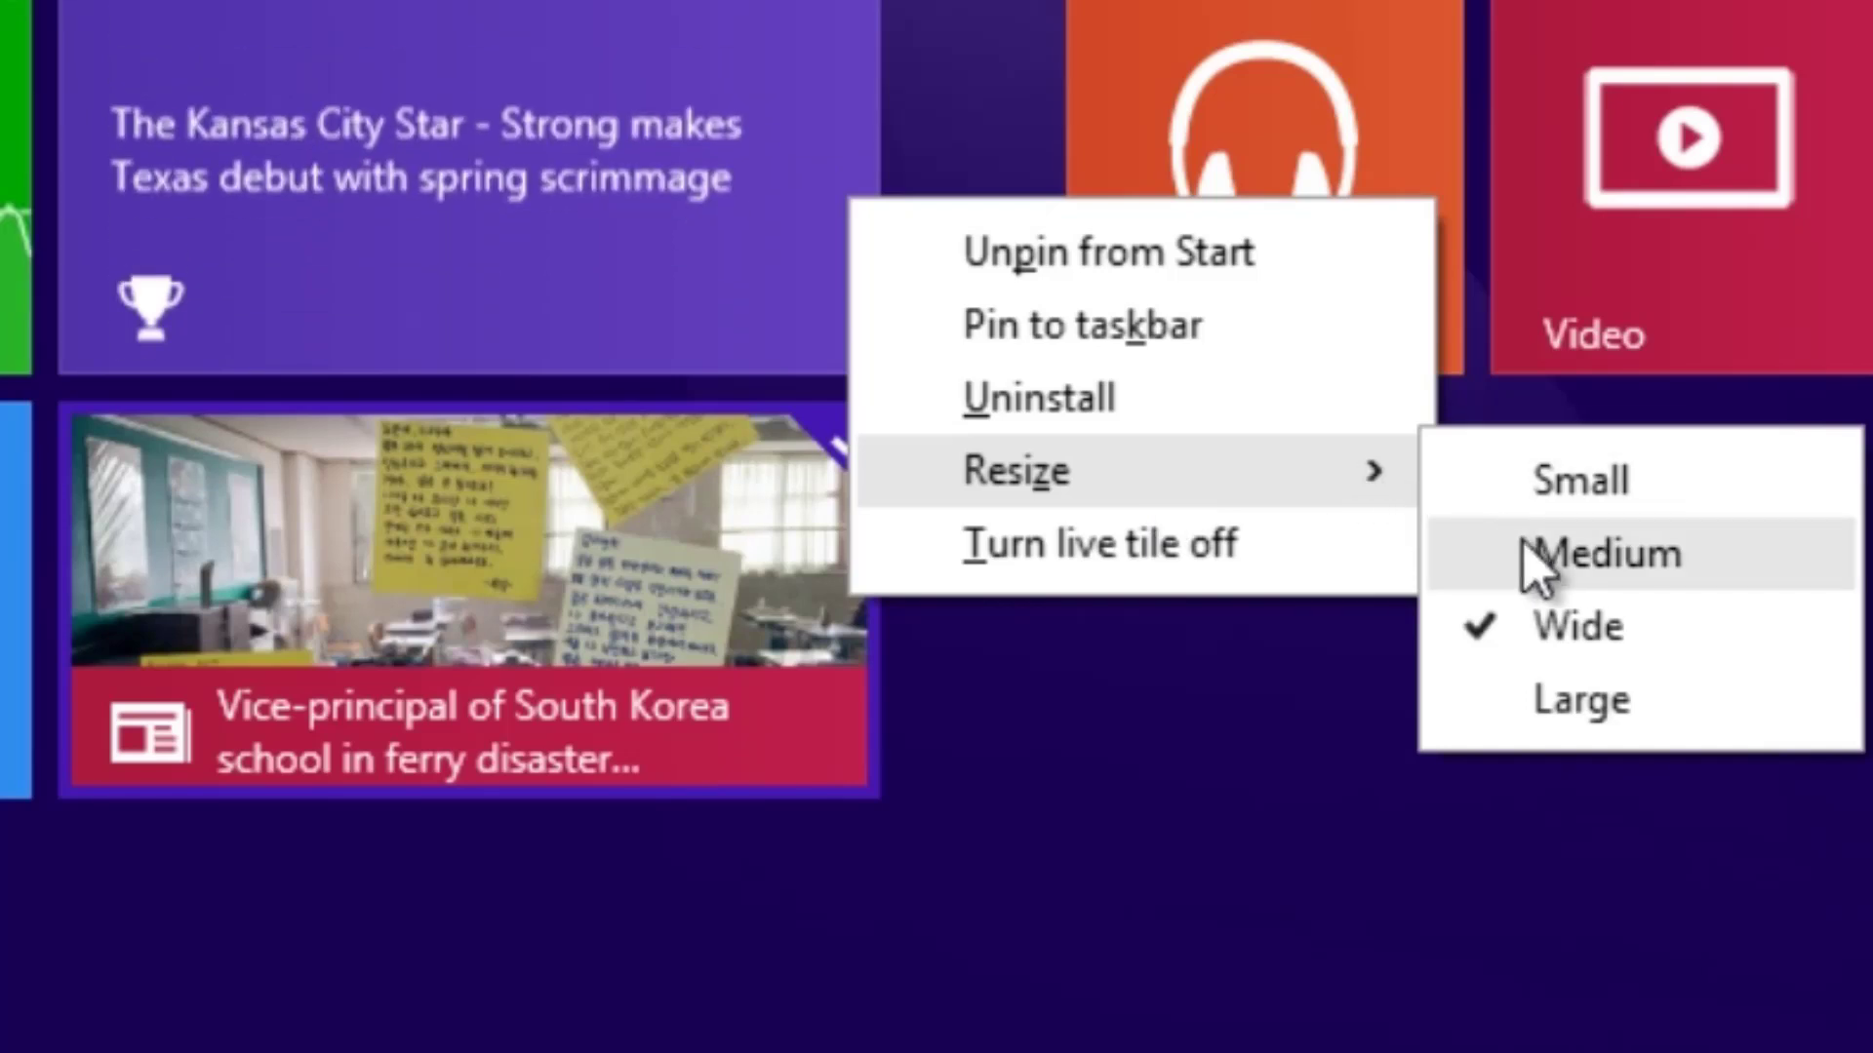
left_click(1551, 557)
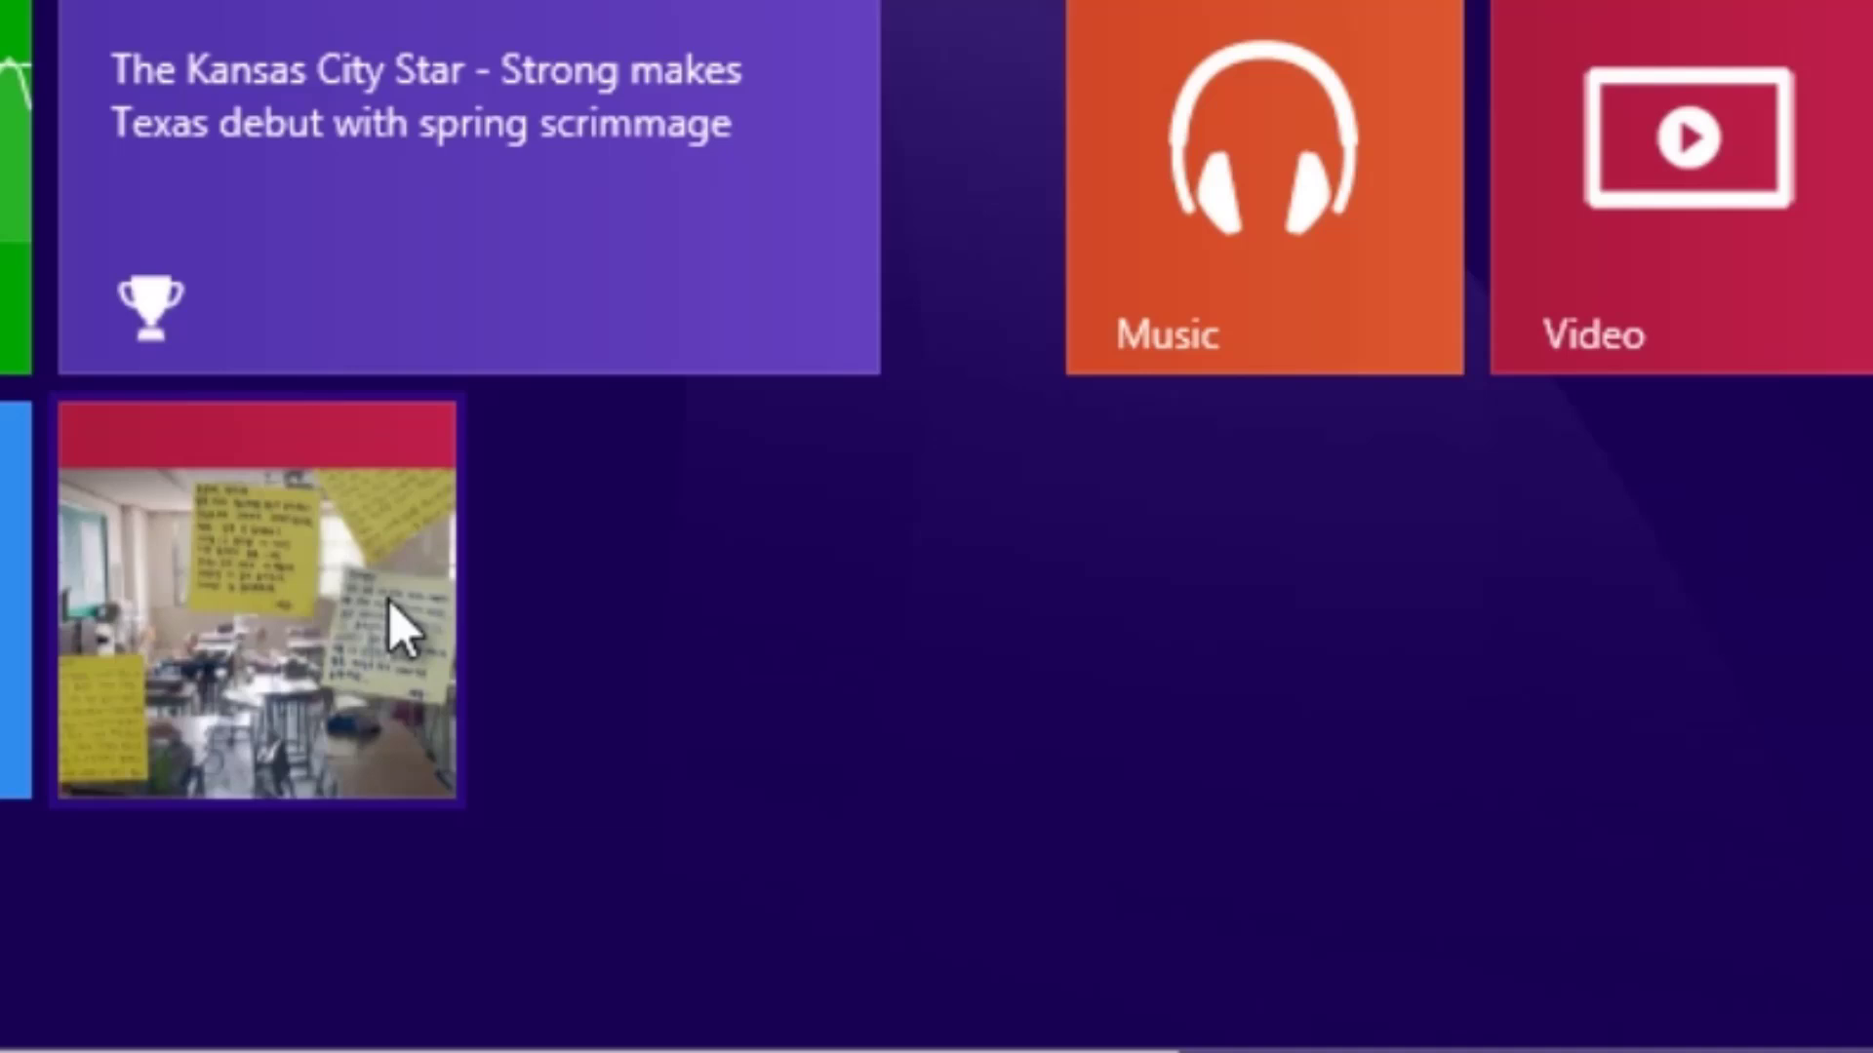
right_click(392, 627)
left_click(754, 483)
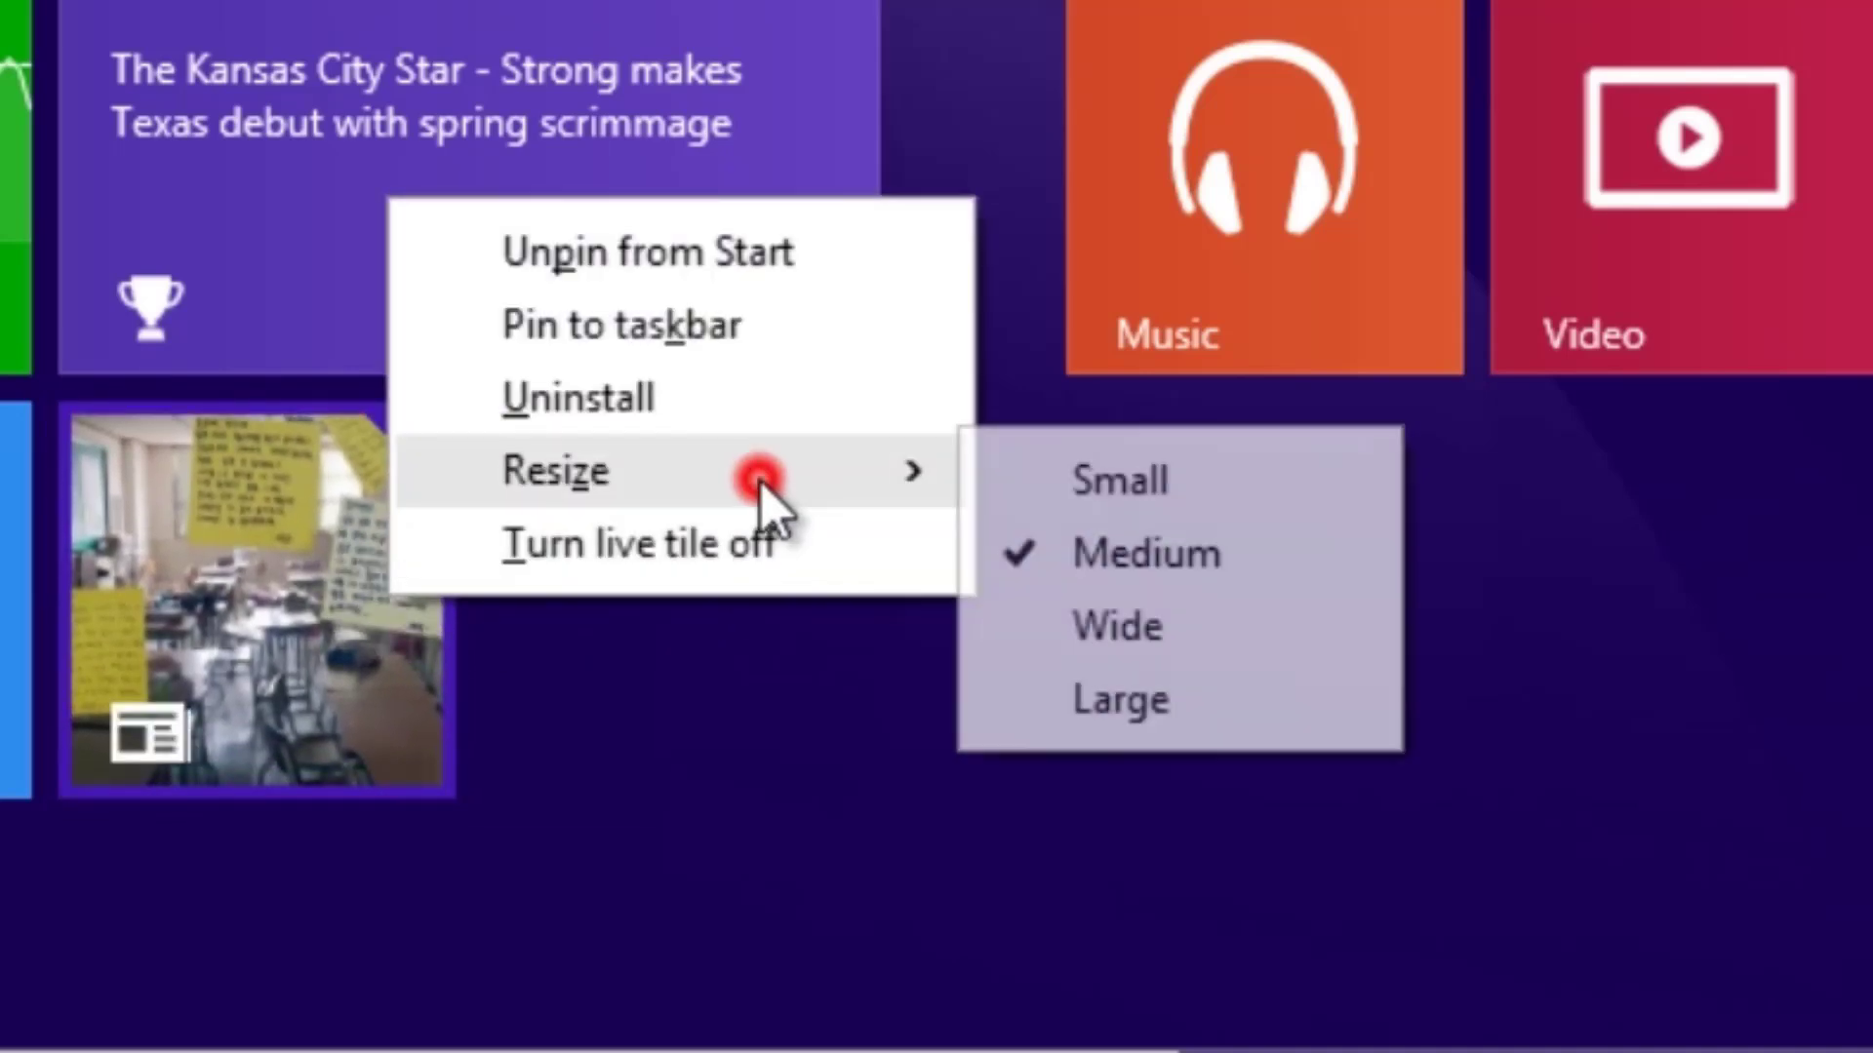
left_click(1120, 489)
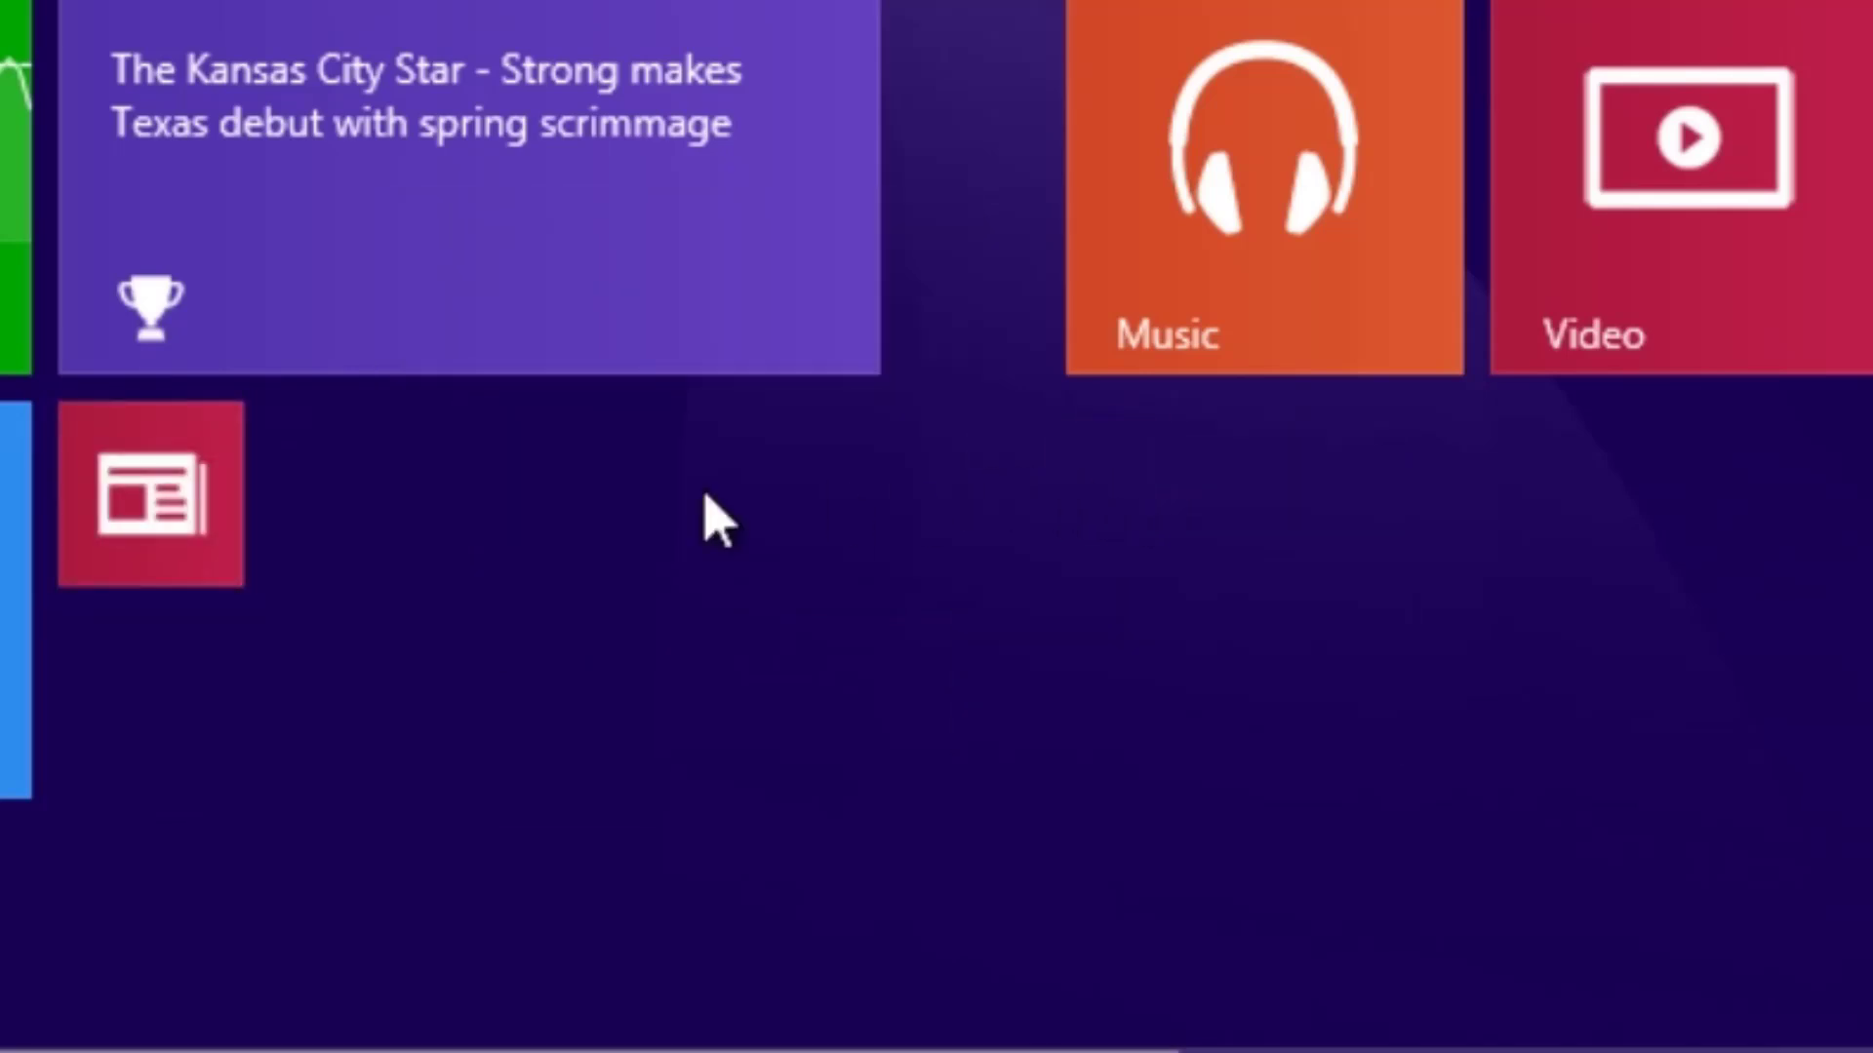
Resize the small News tile to wide so it shows a live headline with photo
right_click(182, 503)
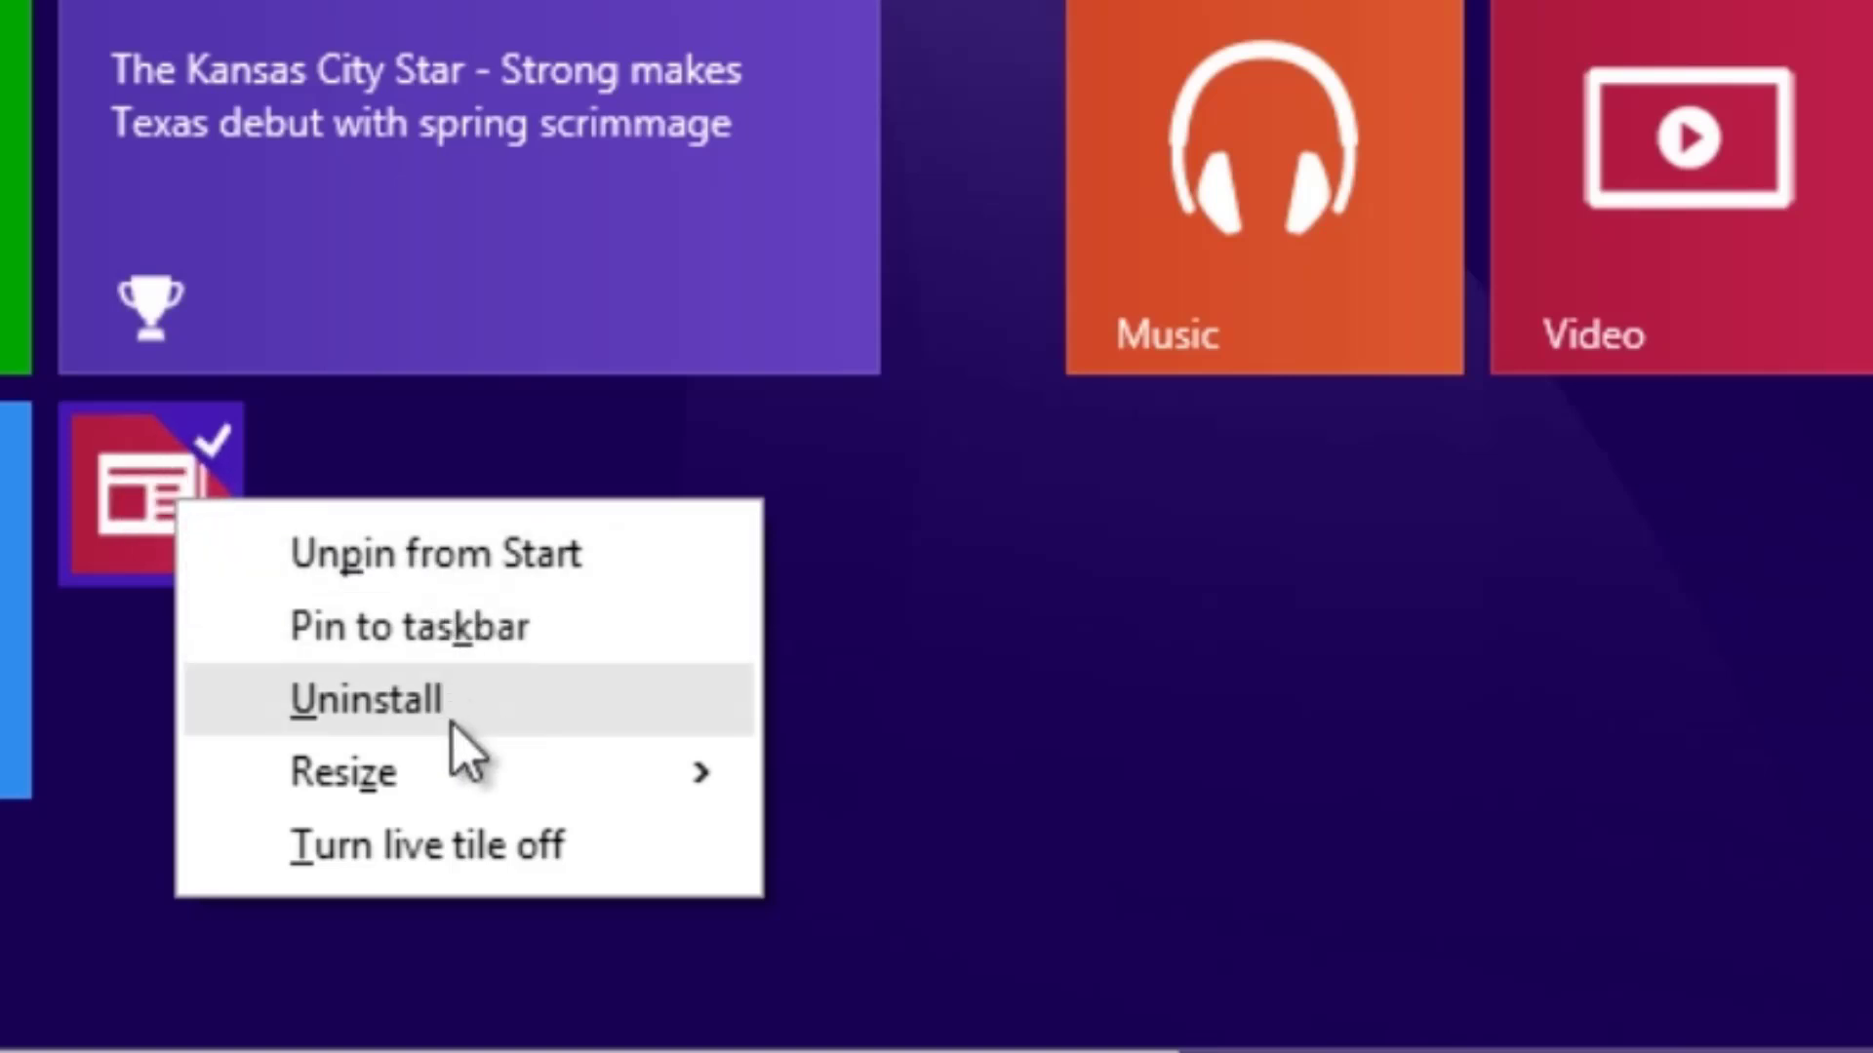
left_click(449, 770)
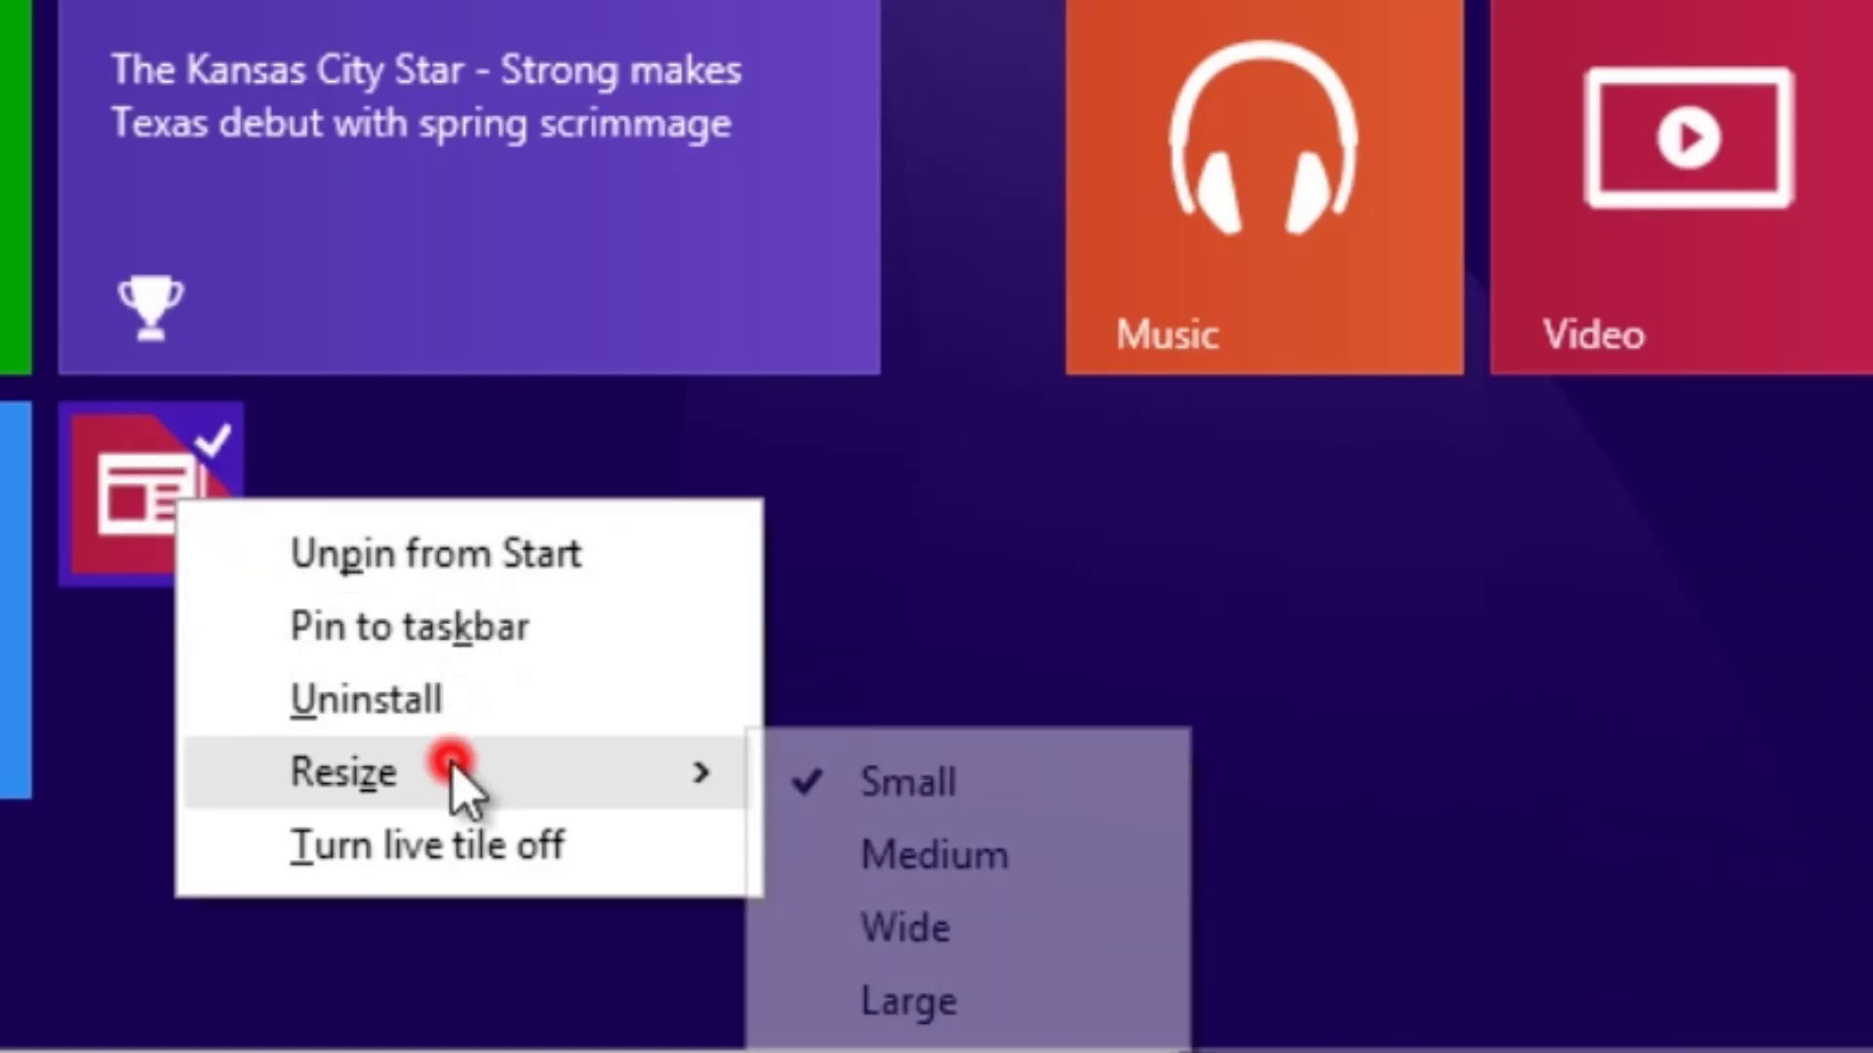
left_click(886, 948)
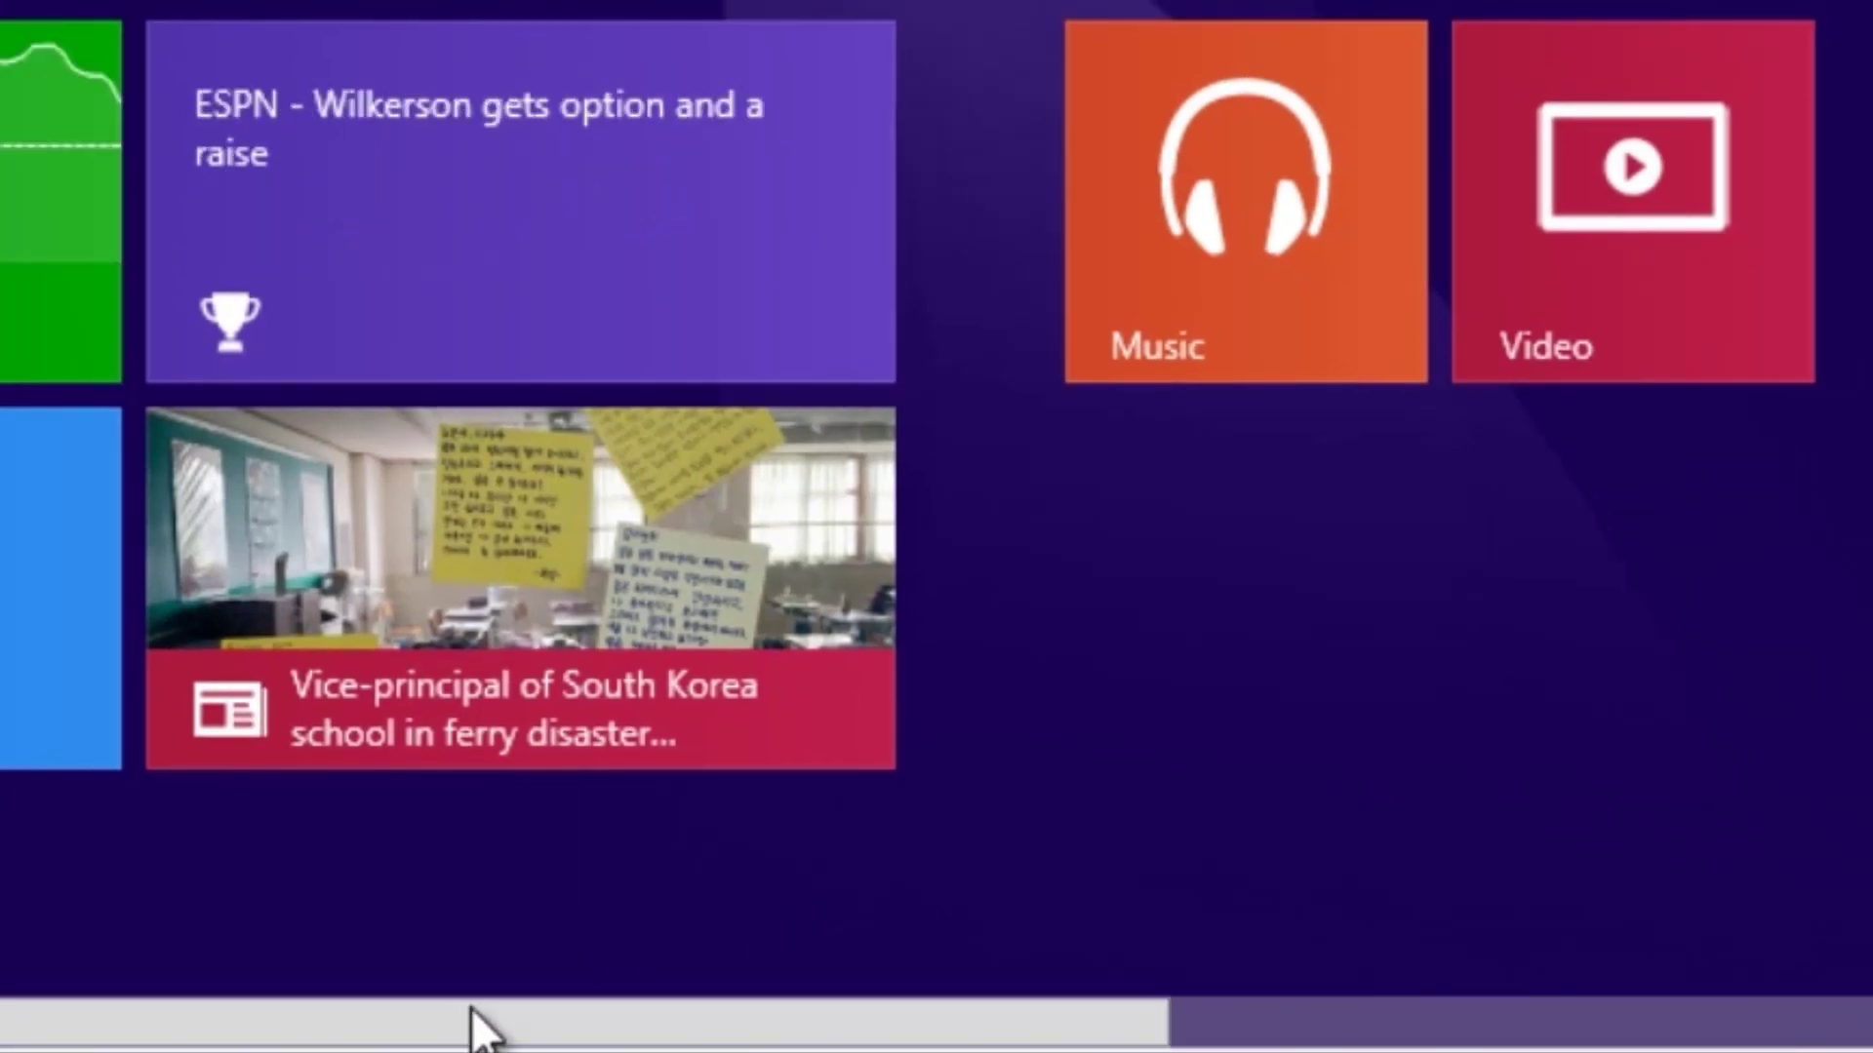
left_click_drag(472, 1024, 1693, 995)
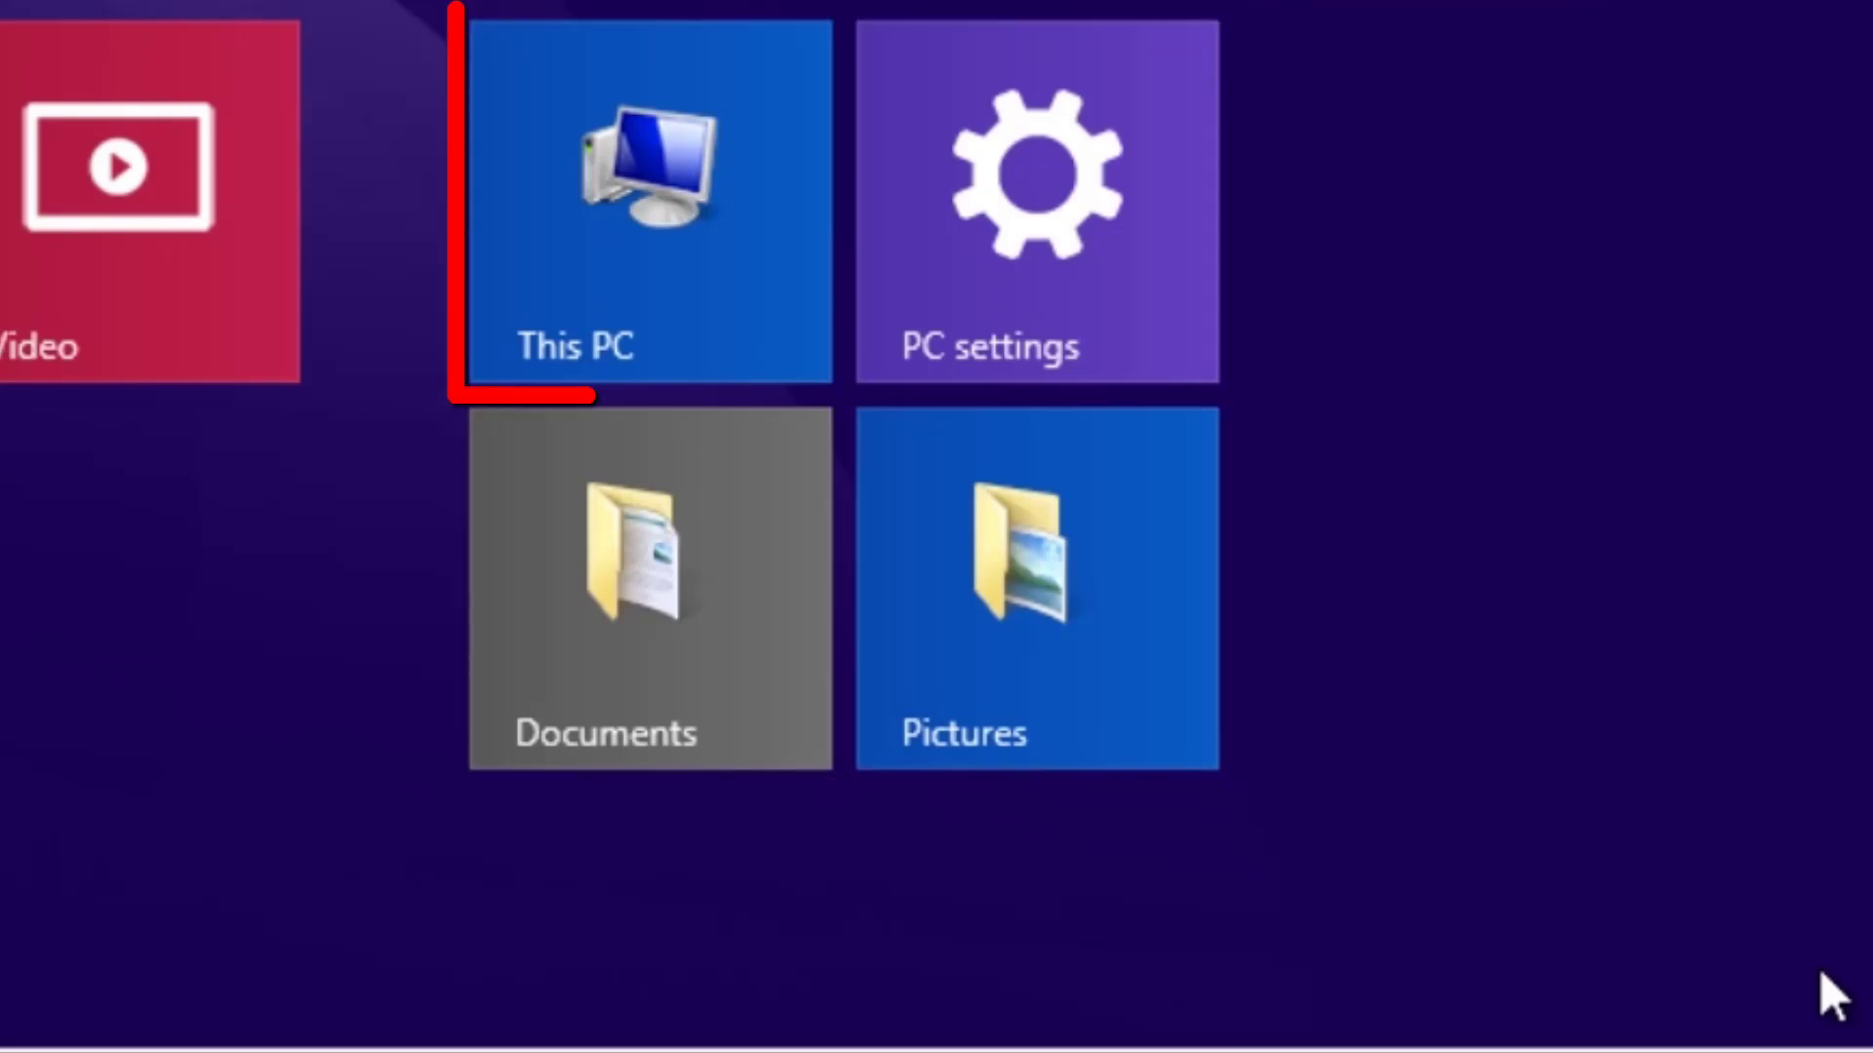
View This PC's folders and drives in File Explorer, then close the window
left_click(771, 359)
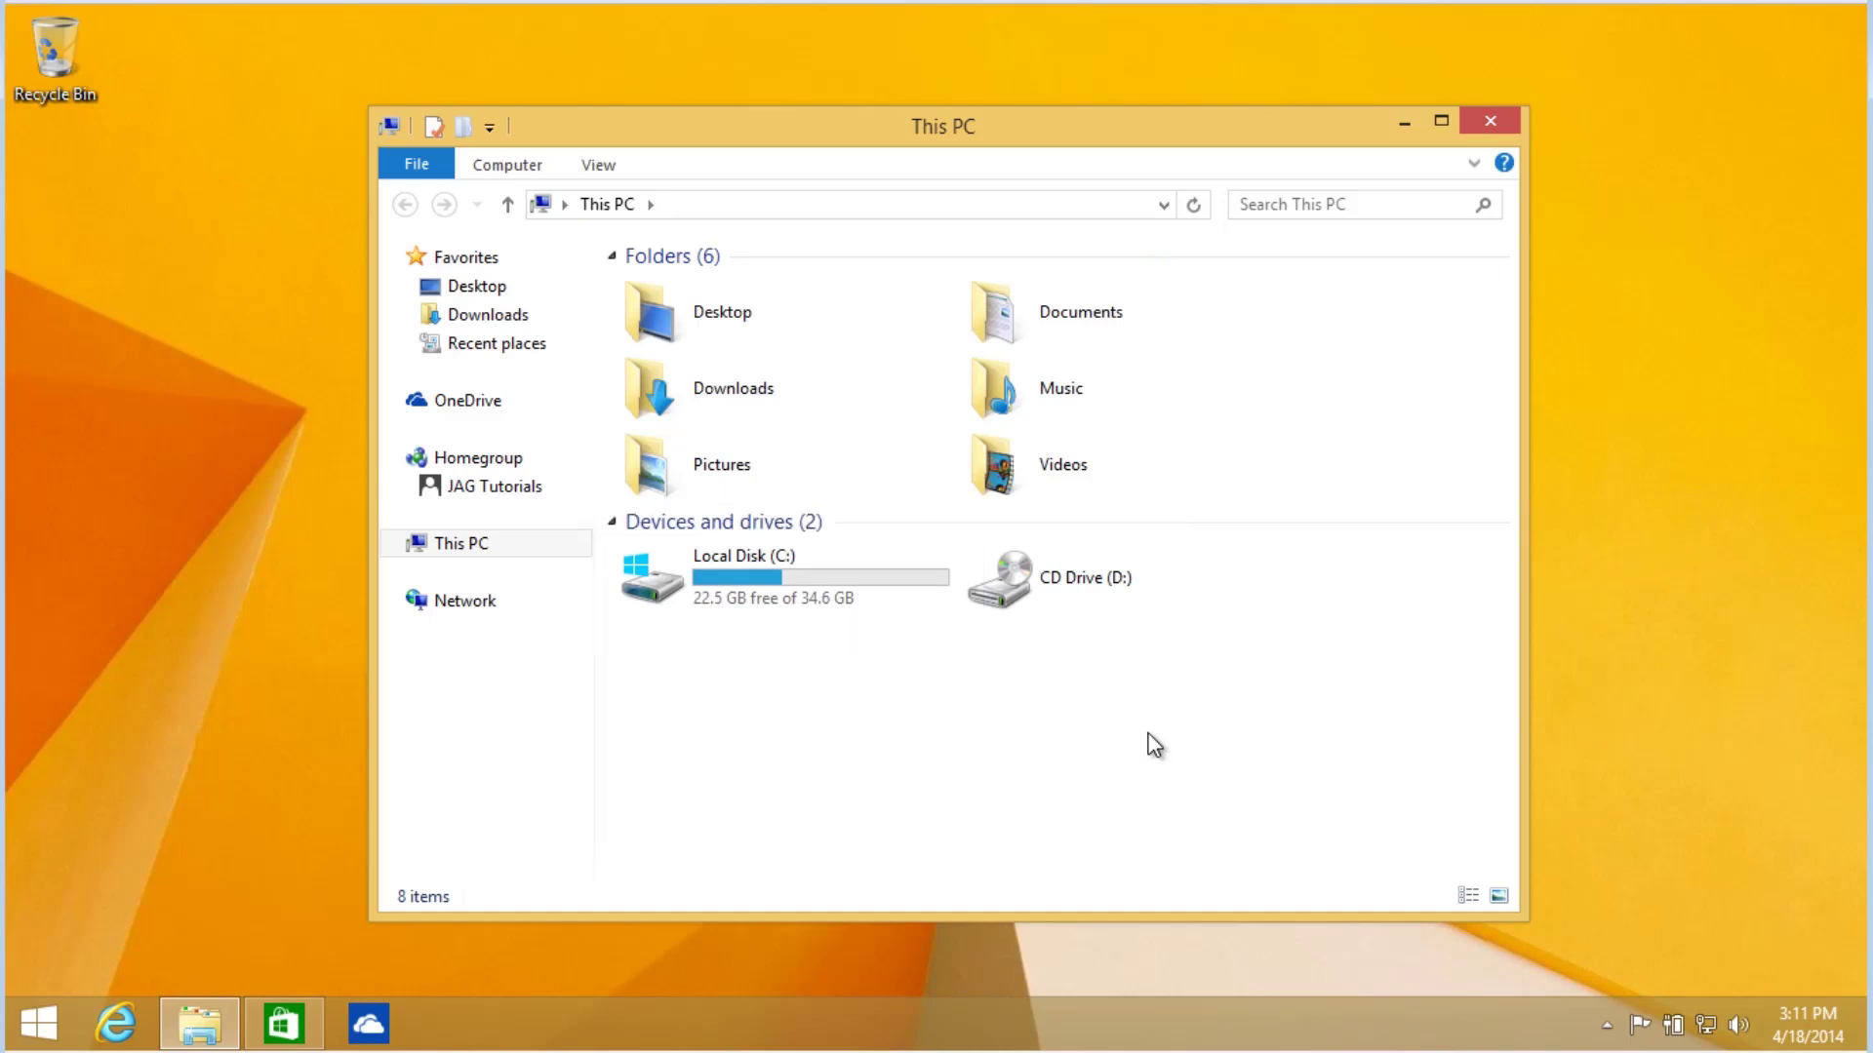
left_click(1508, 113)
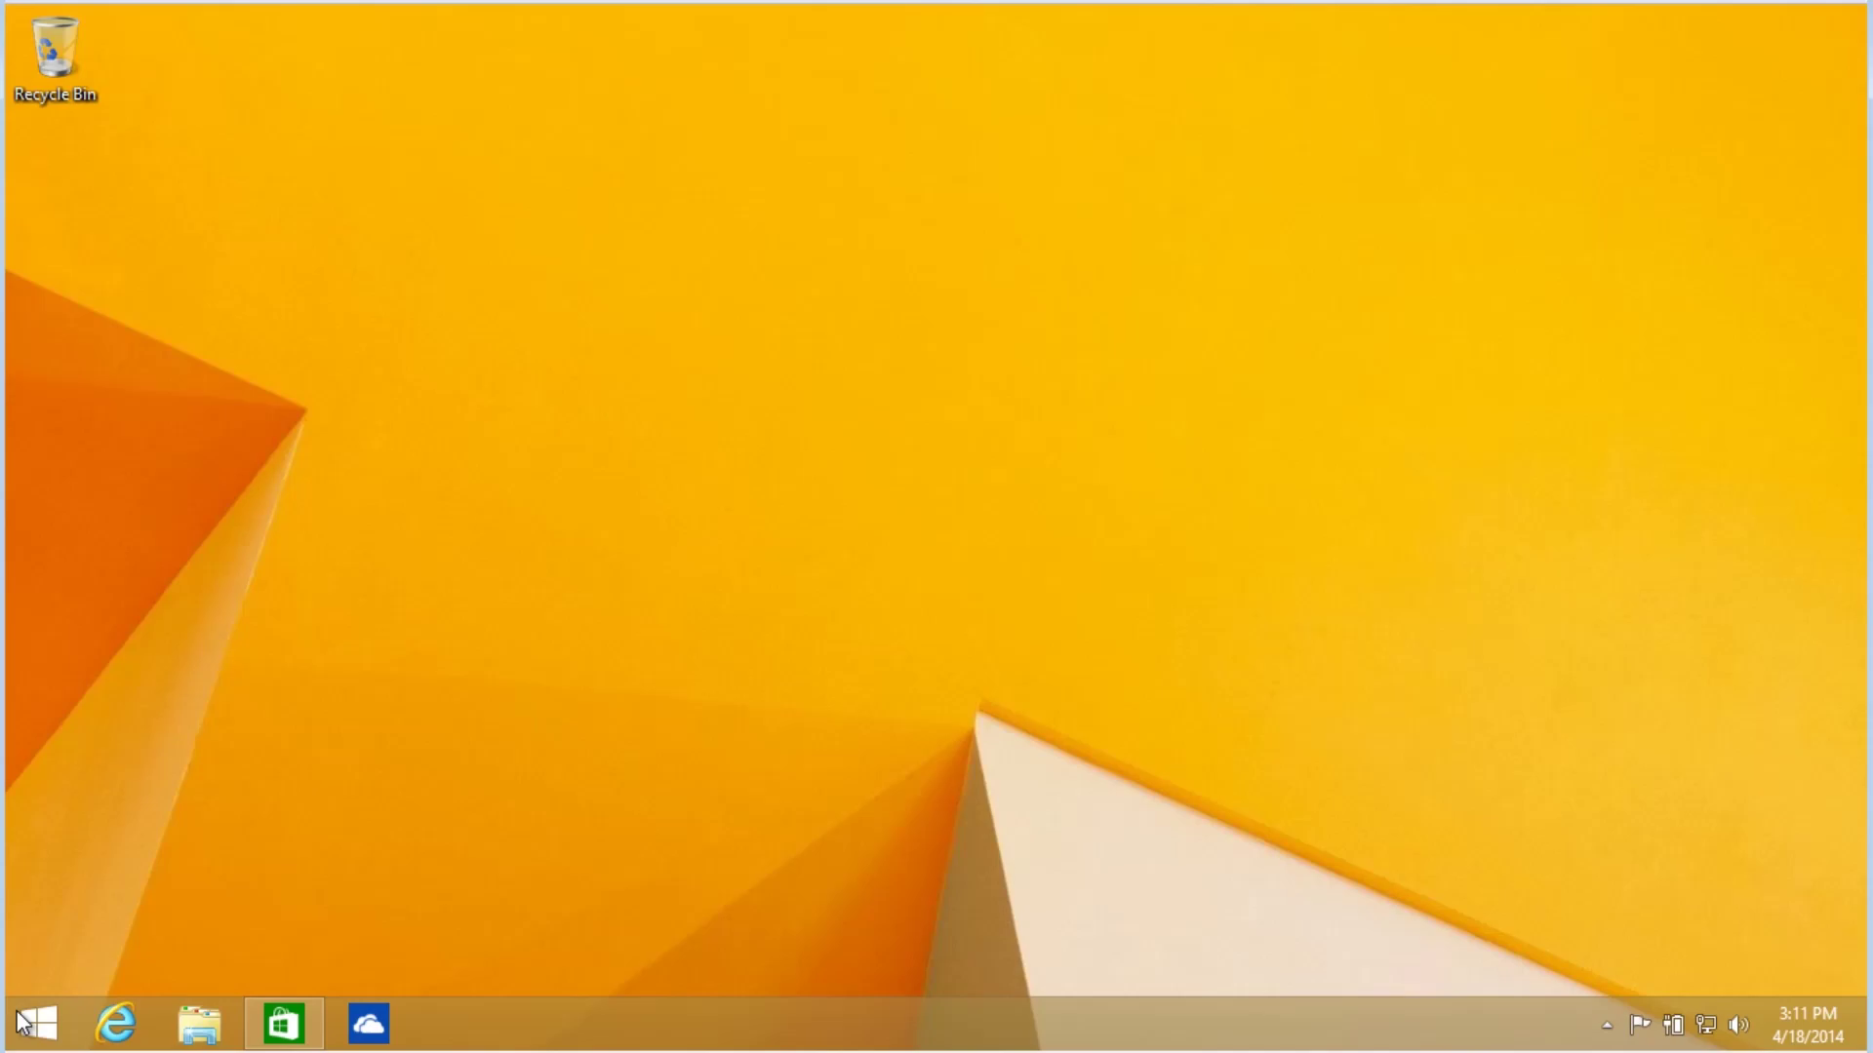
left_click(31, 1028)
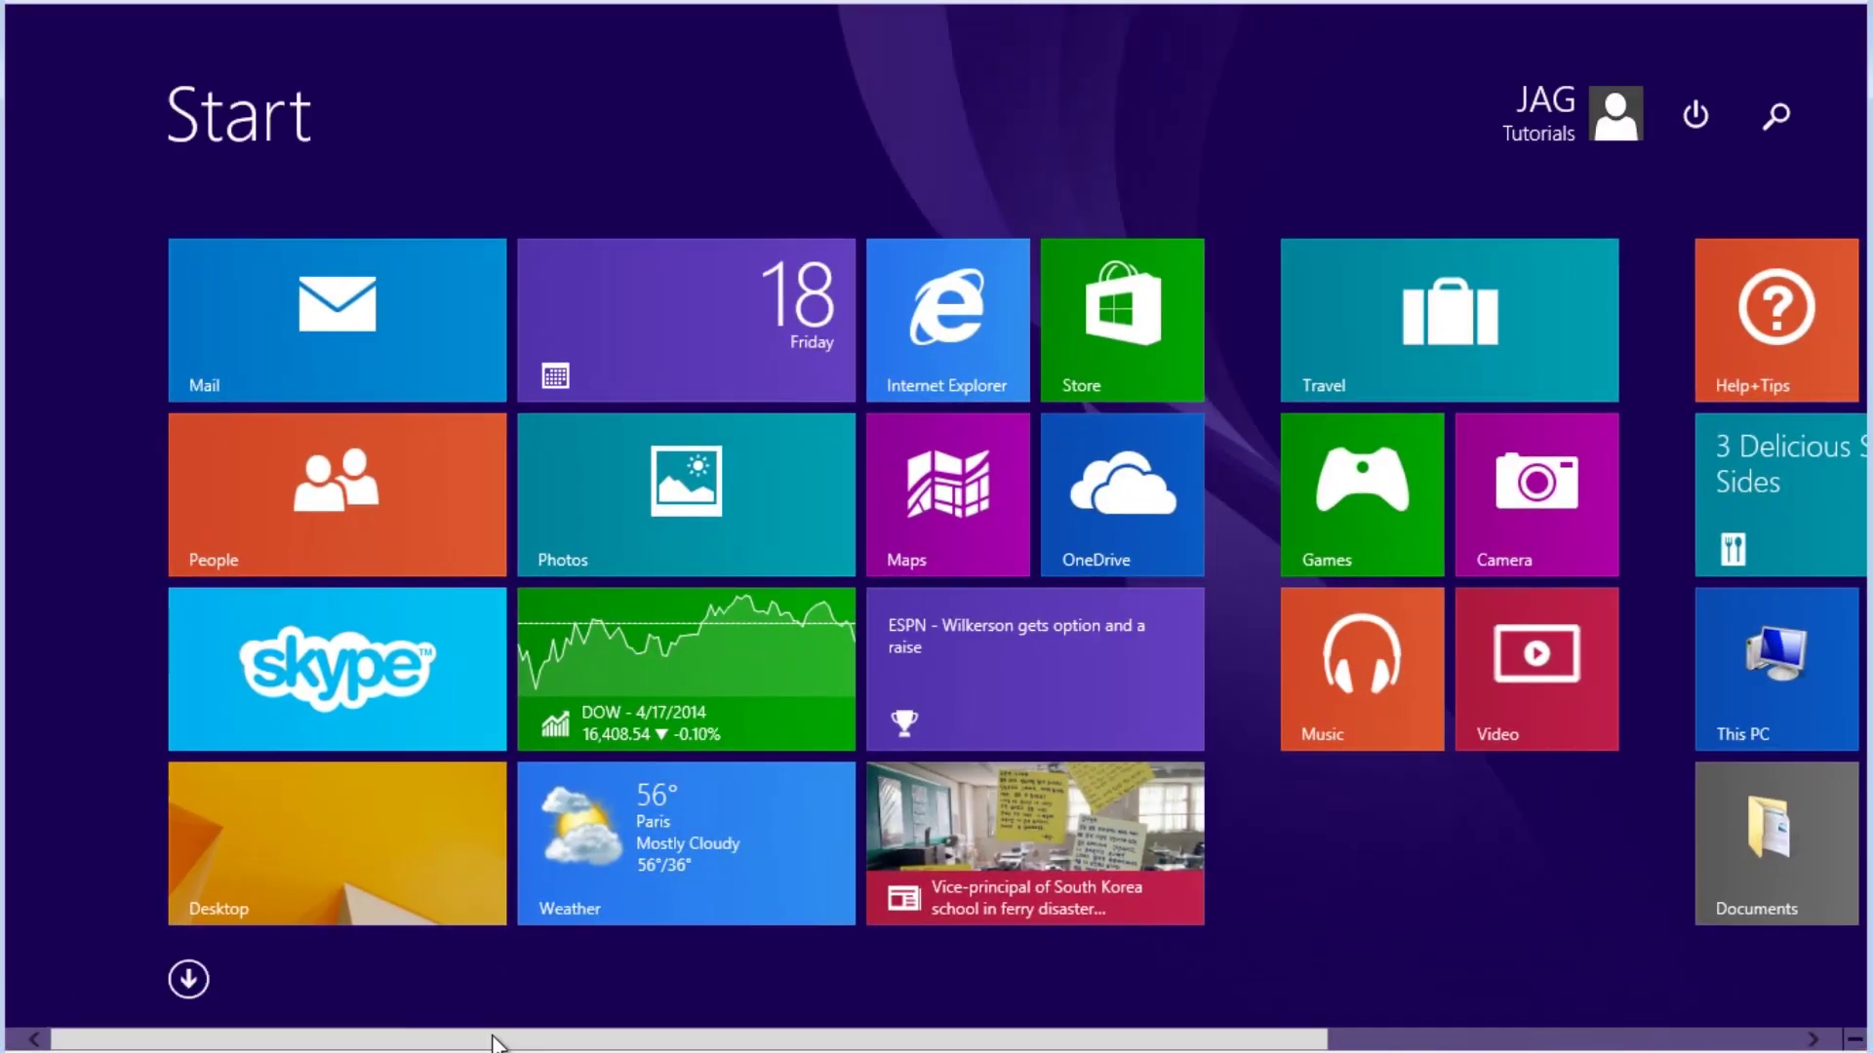
mouse_move(490, 1041)
left_mouse_down()
mouse_move(719, 979)
mouse_move(1163, 1029)
left_mouse_up()
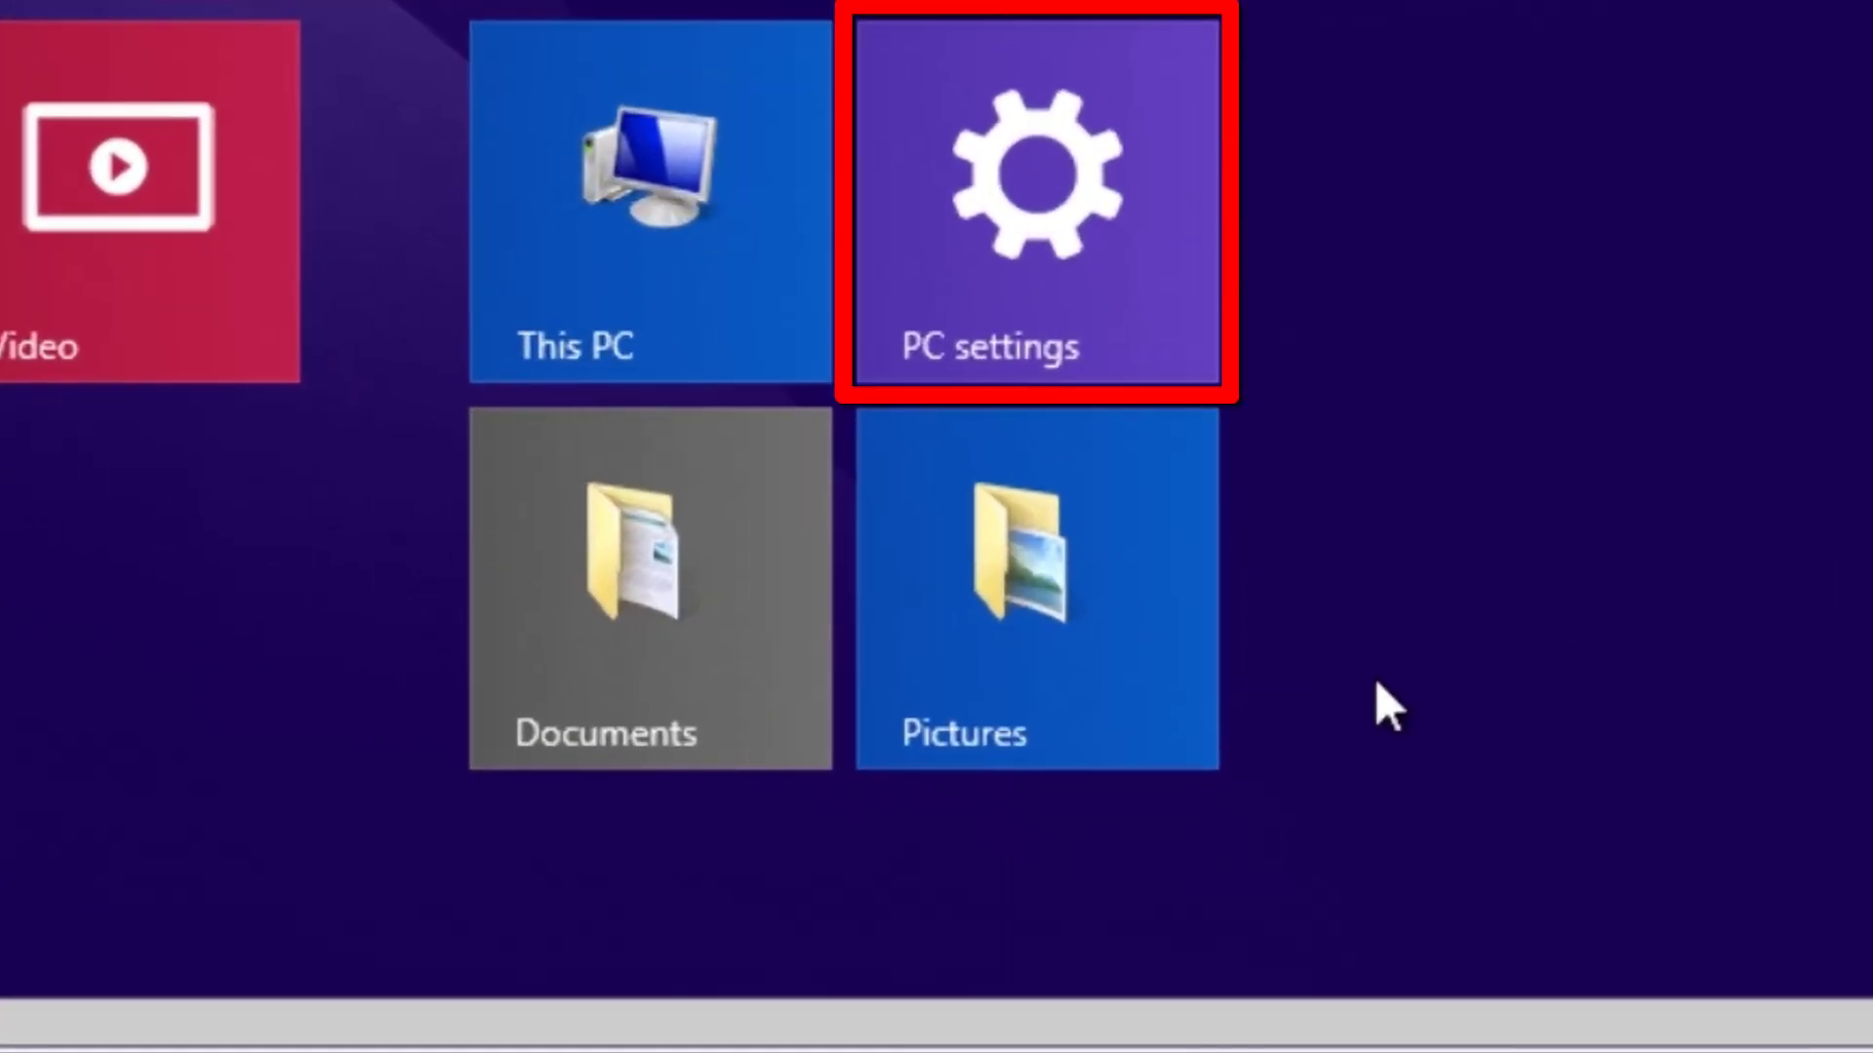
left_click(1188, 352)
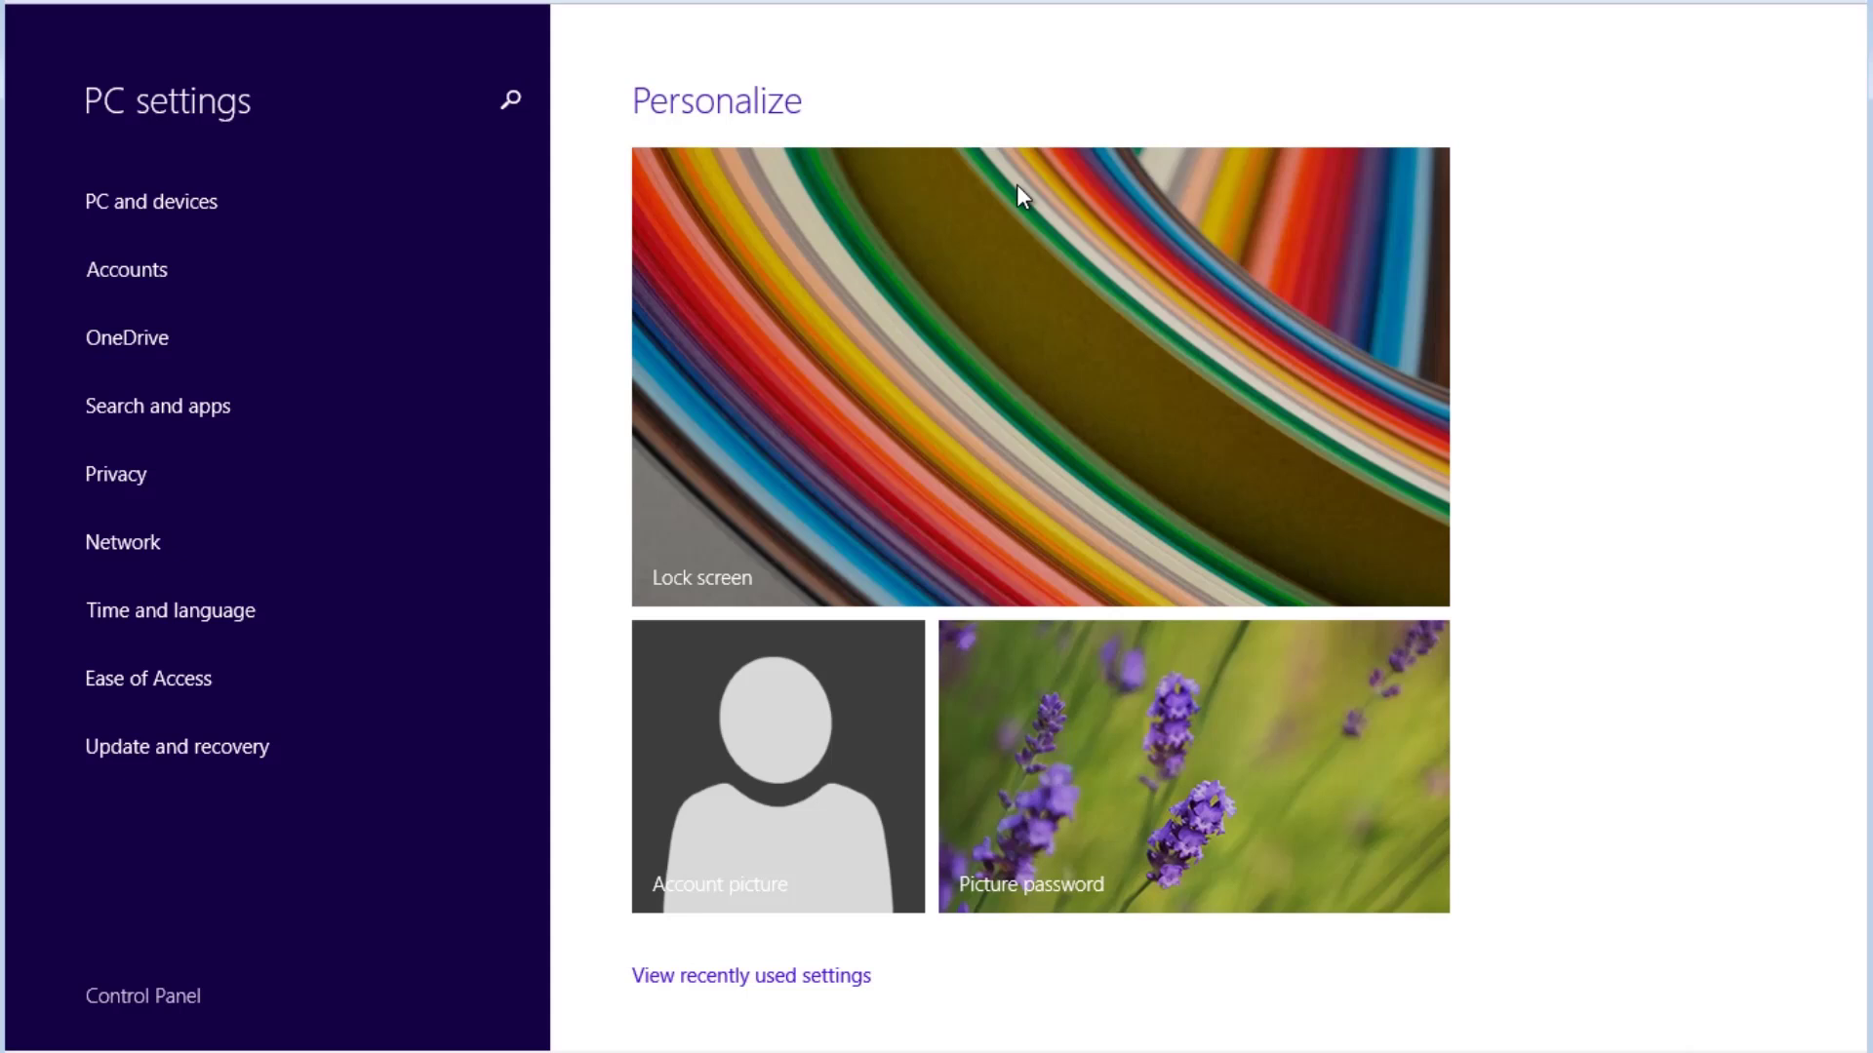
mouse_move(936, 14)
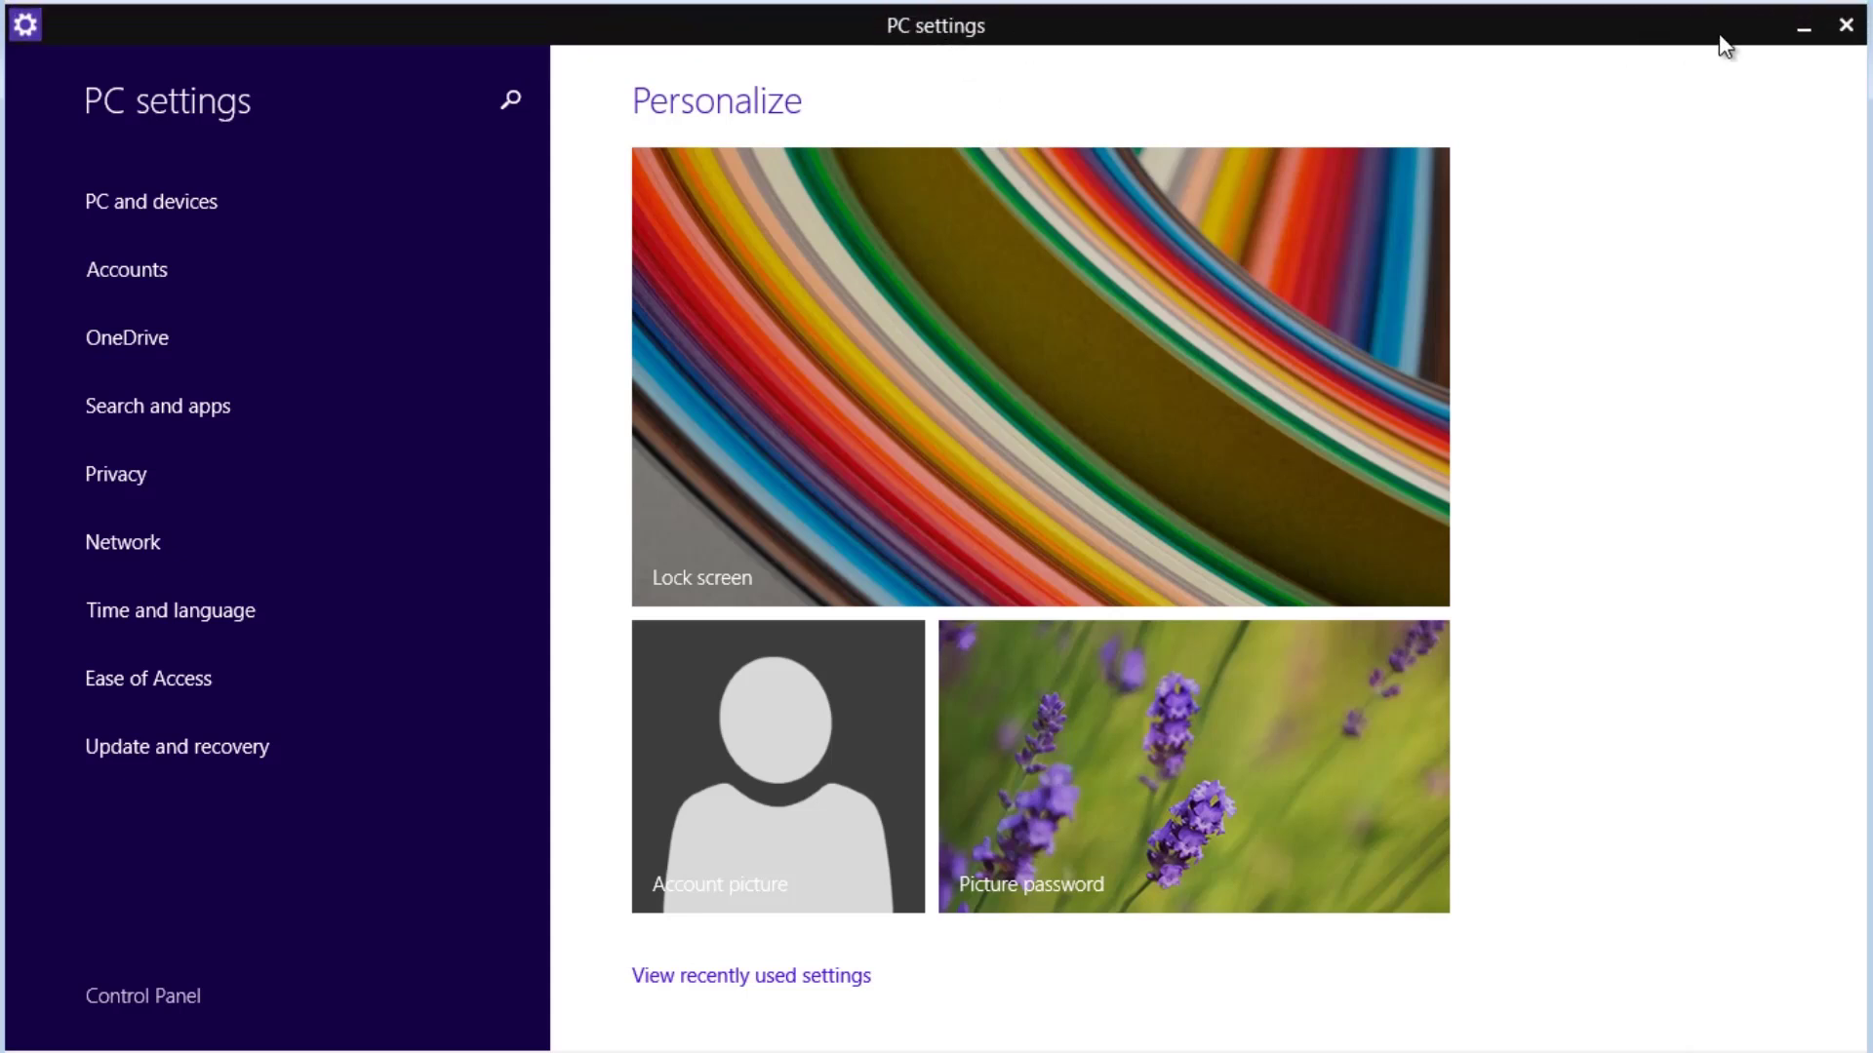
left_click(1843, 33)
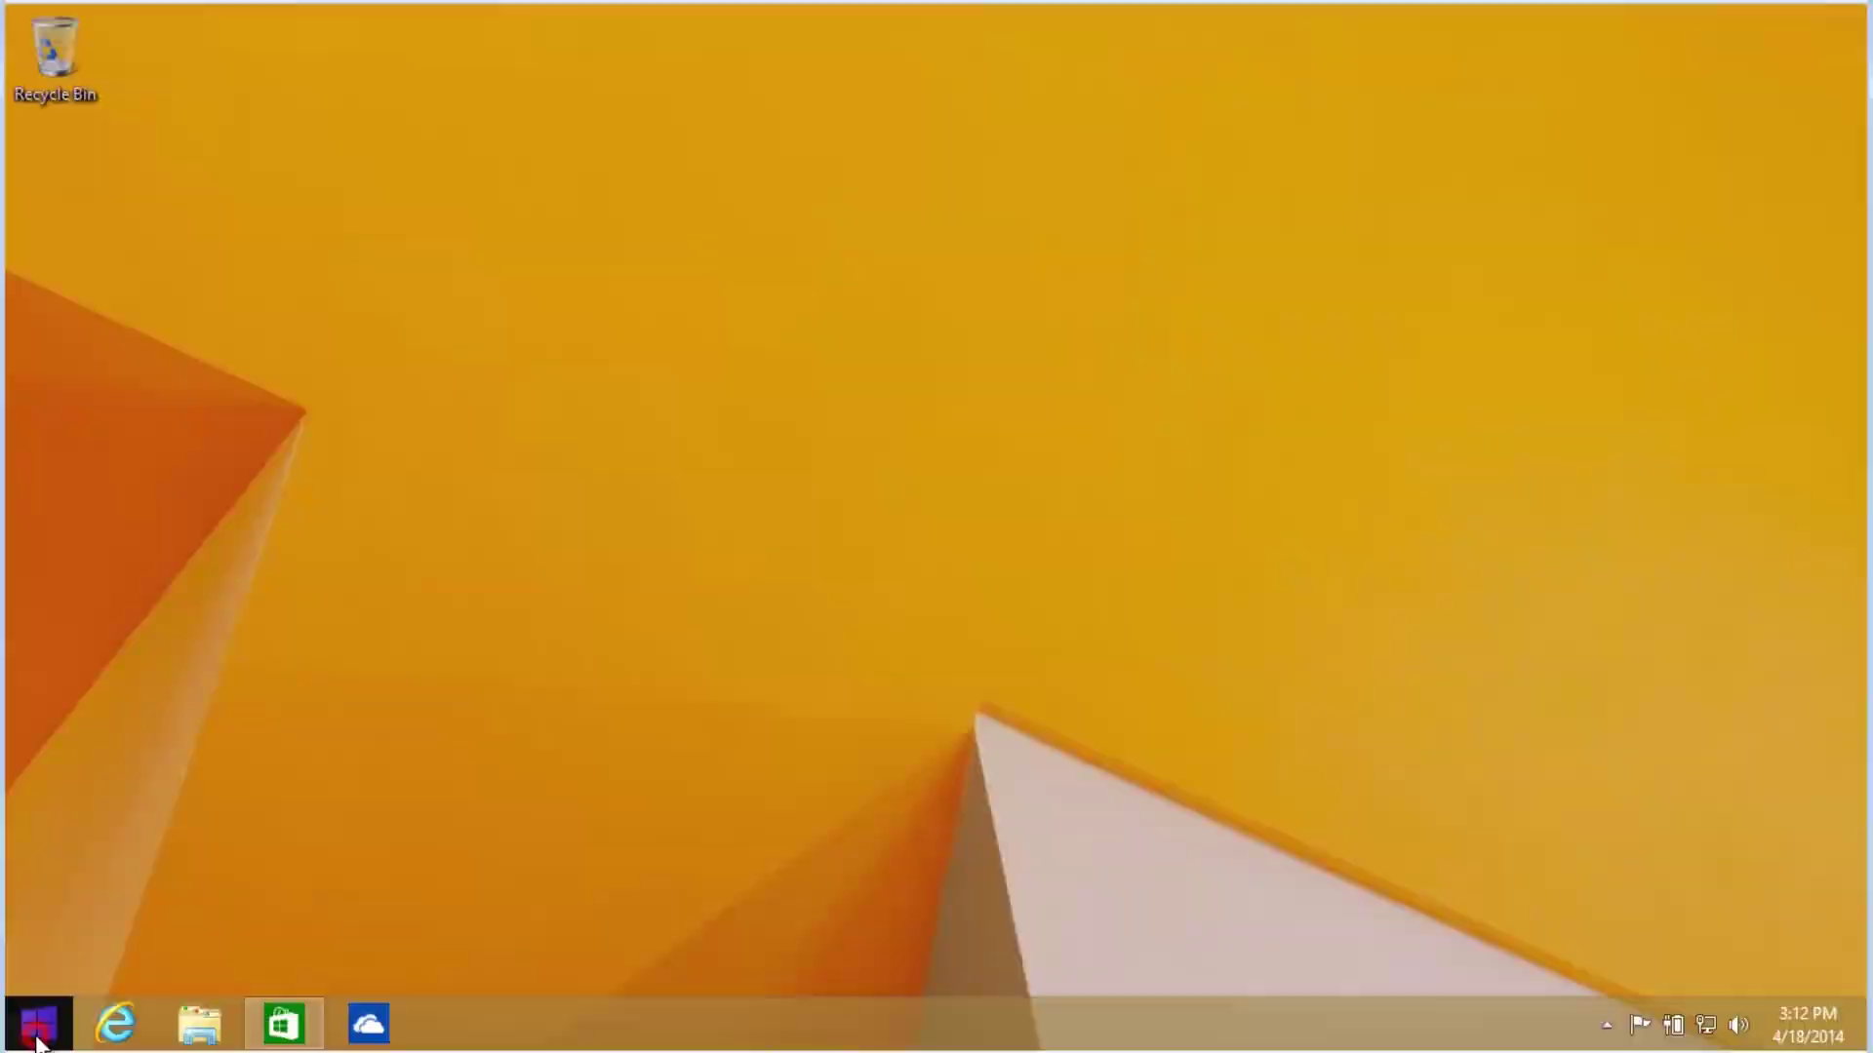
View the empty Documents folder from Start, close it, and return to the Start screen
left_click(40, 1036)
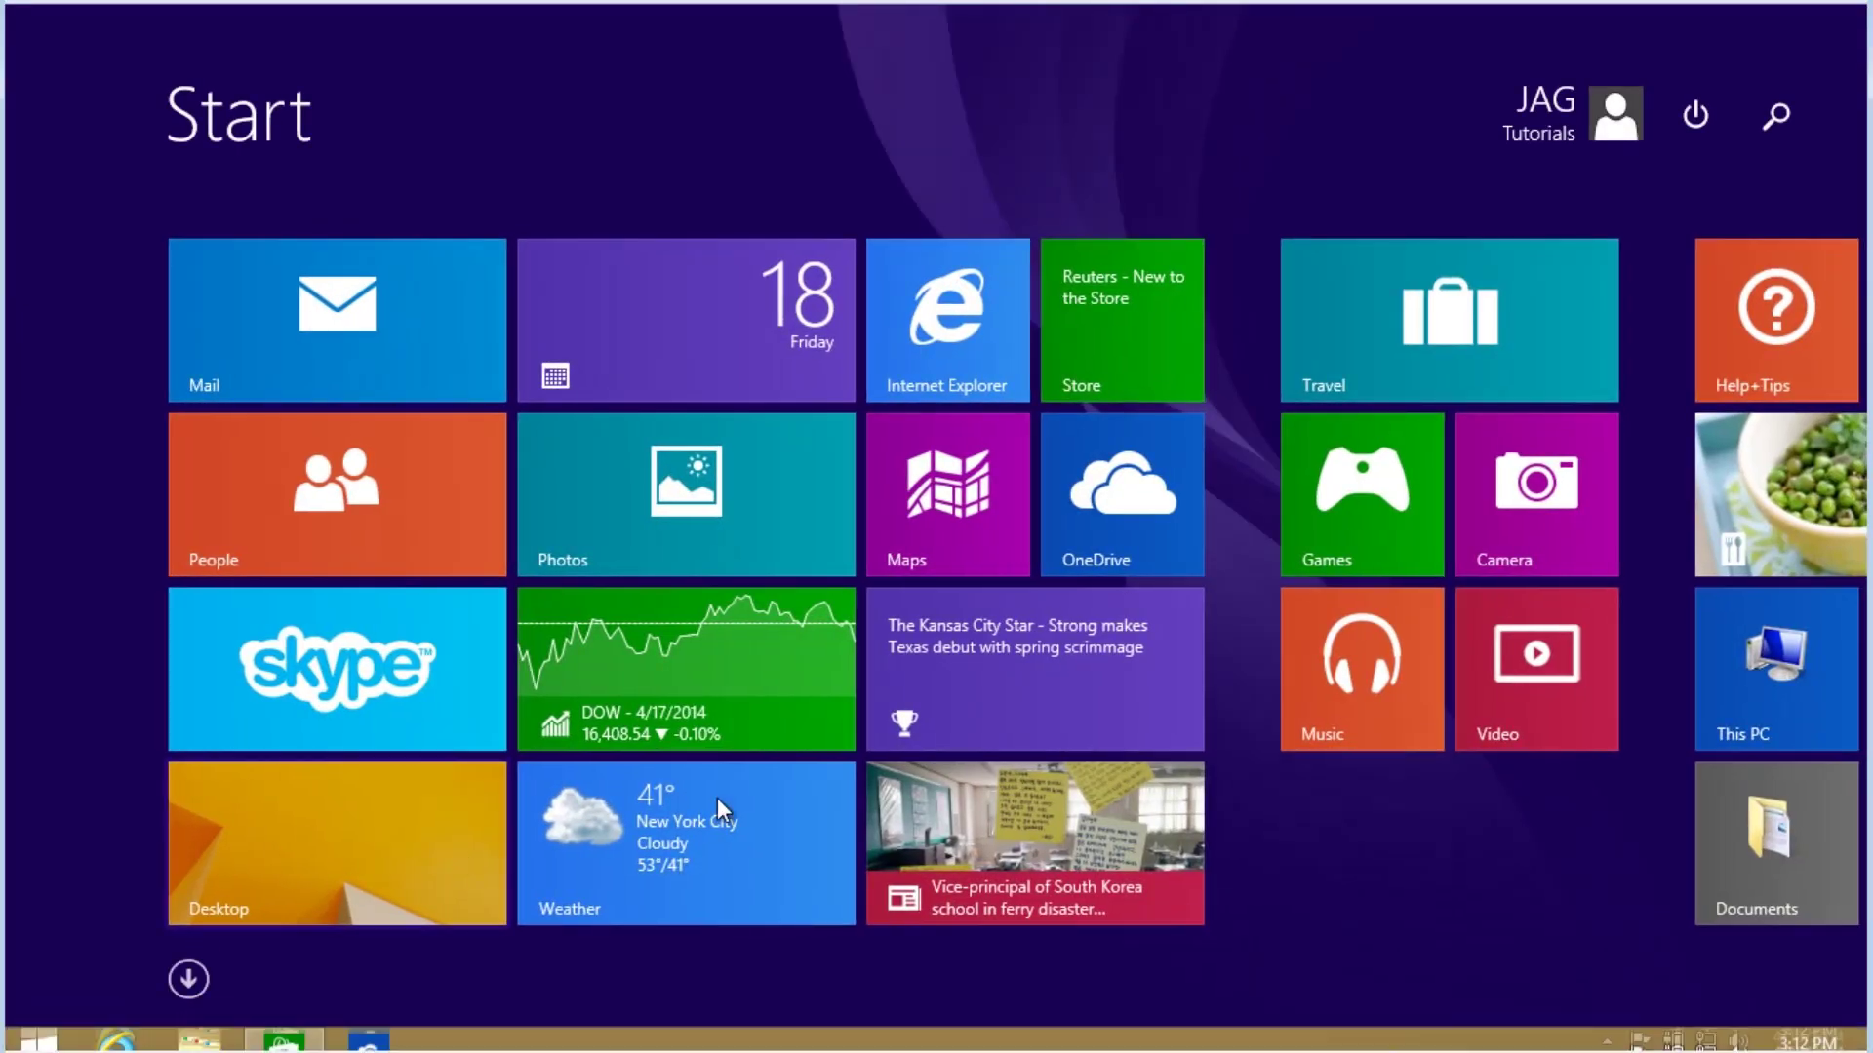
left_click_drag(1251, 1028, 1809, 1032)
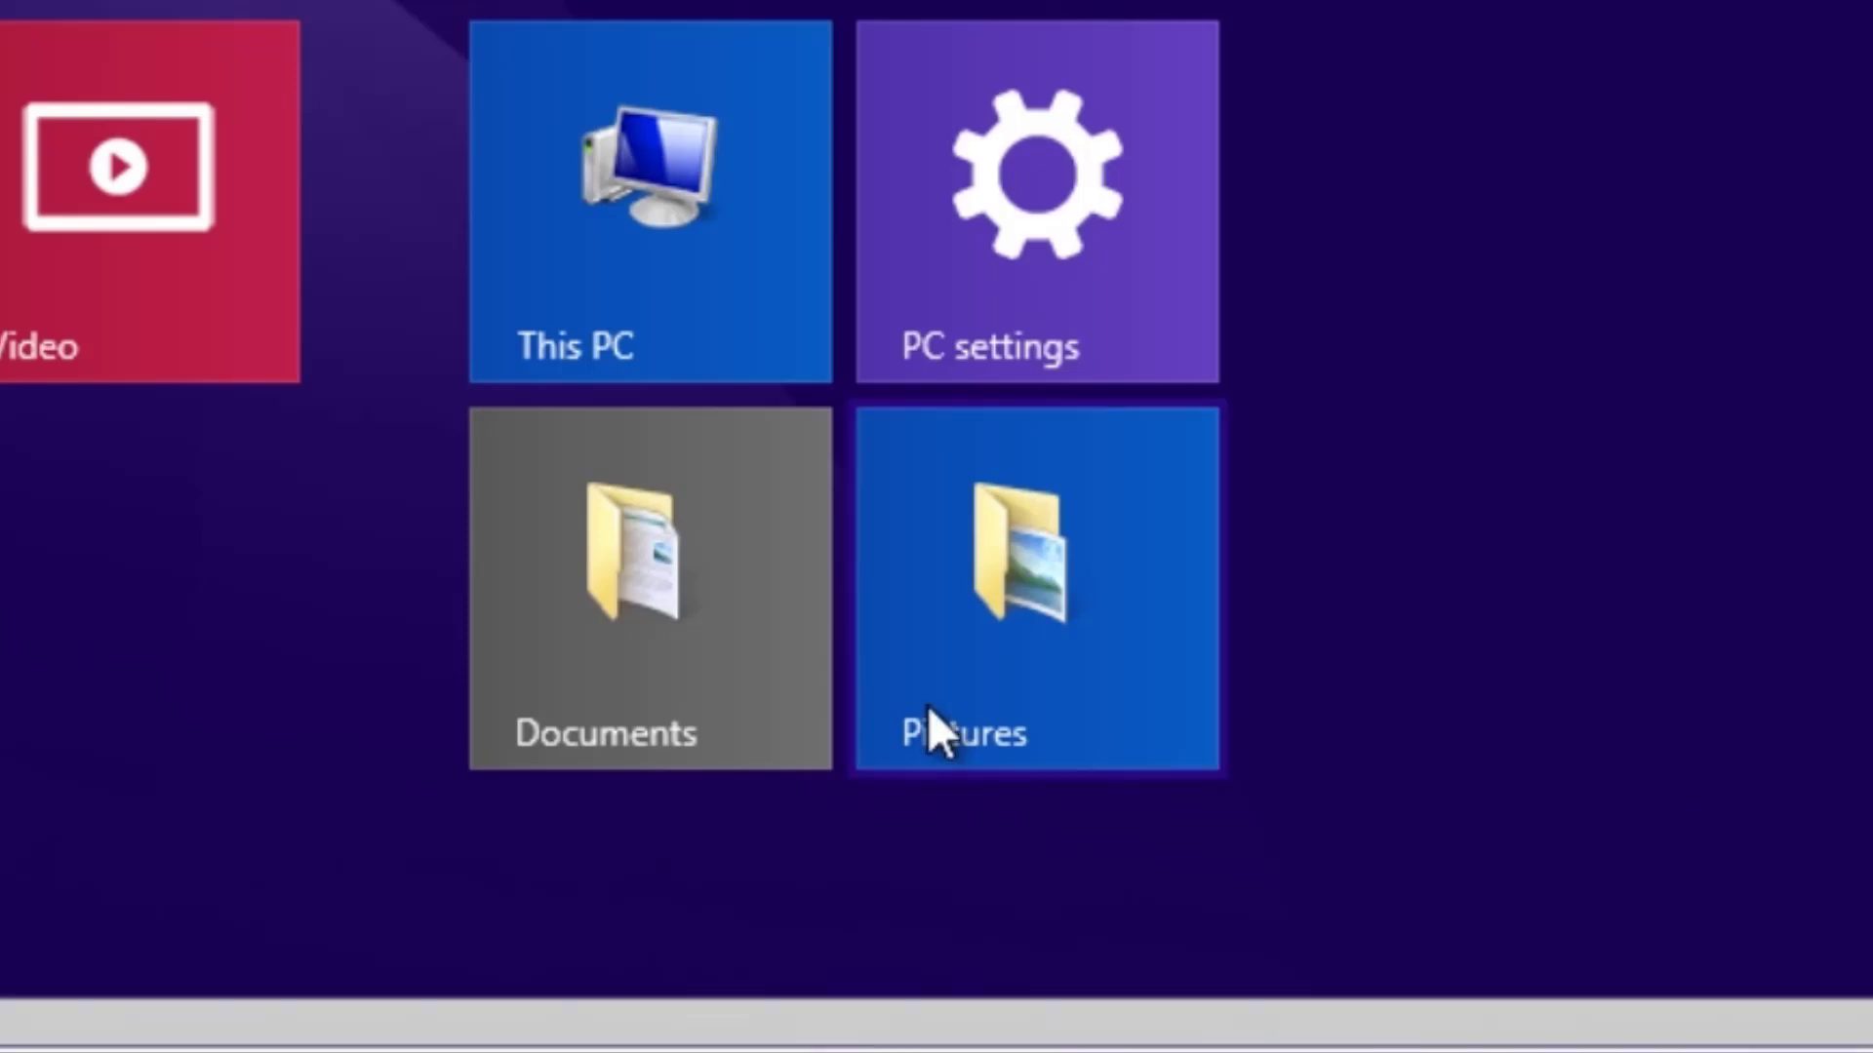
left_click(677, 662)
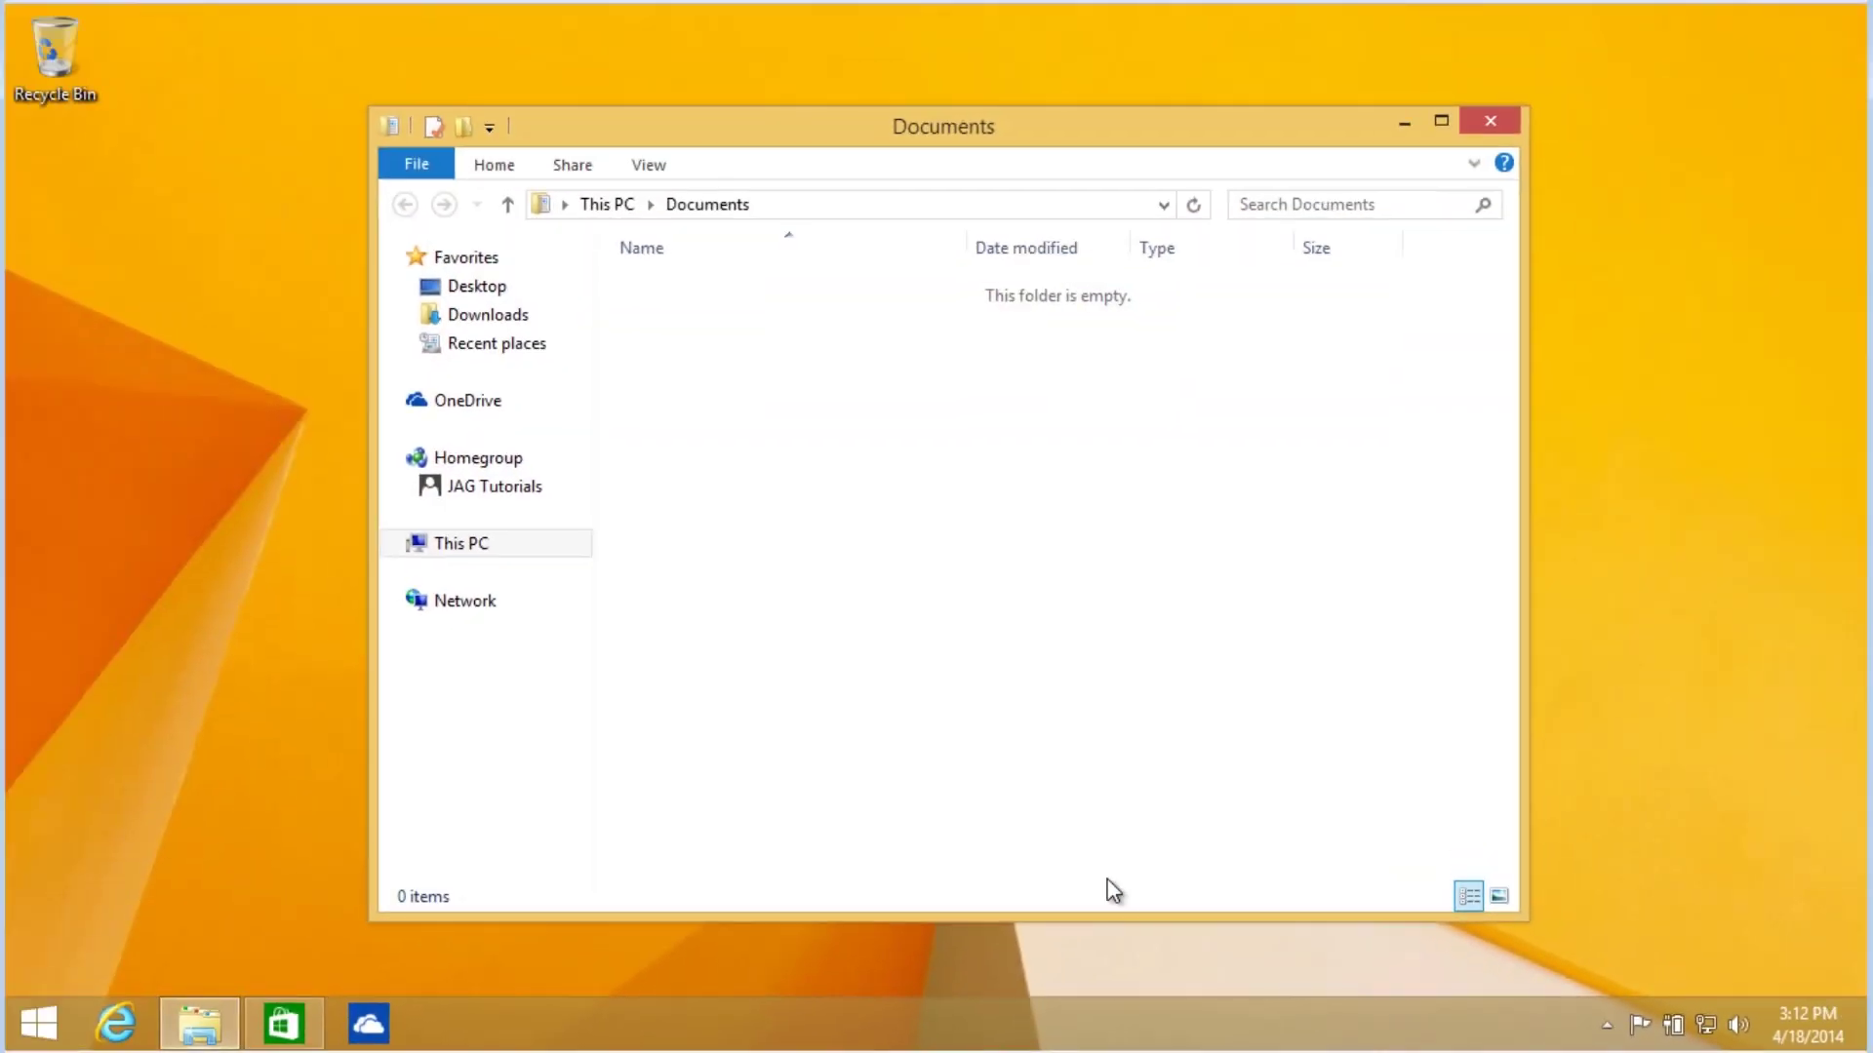
left_click(1492, 120)
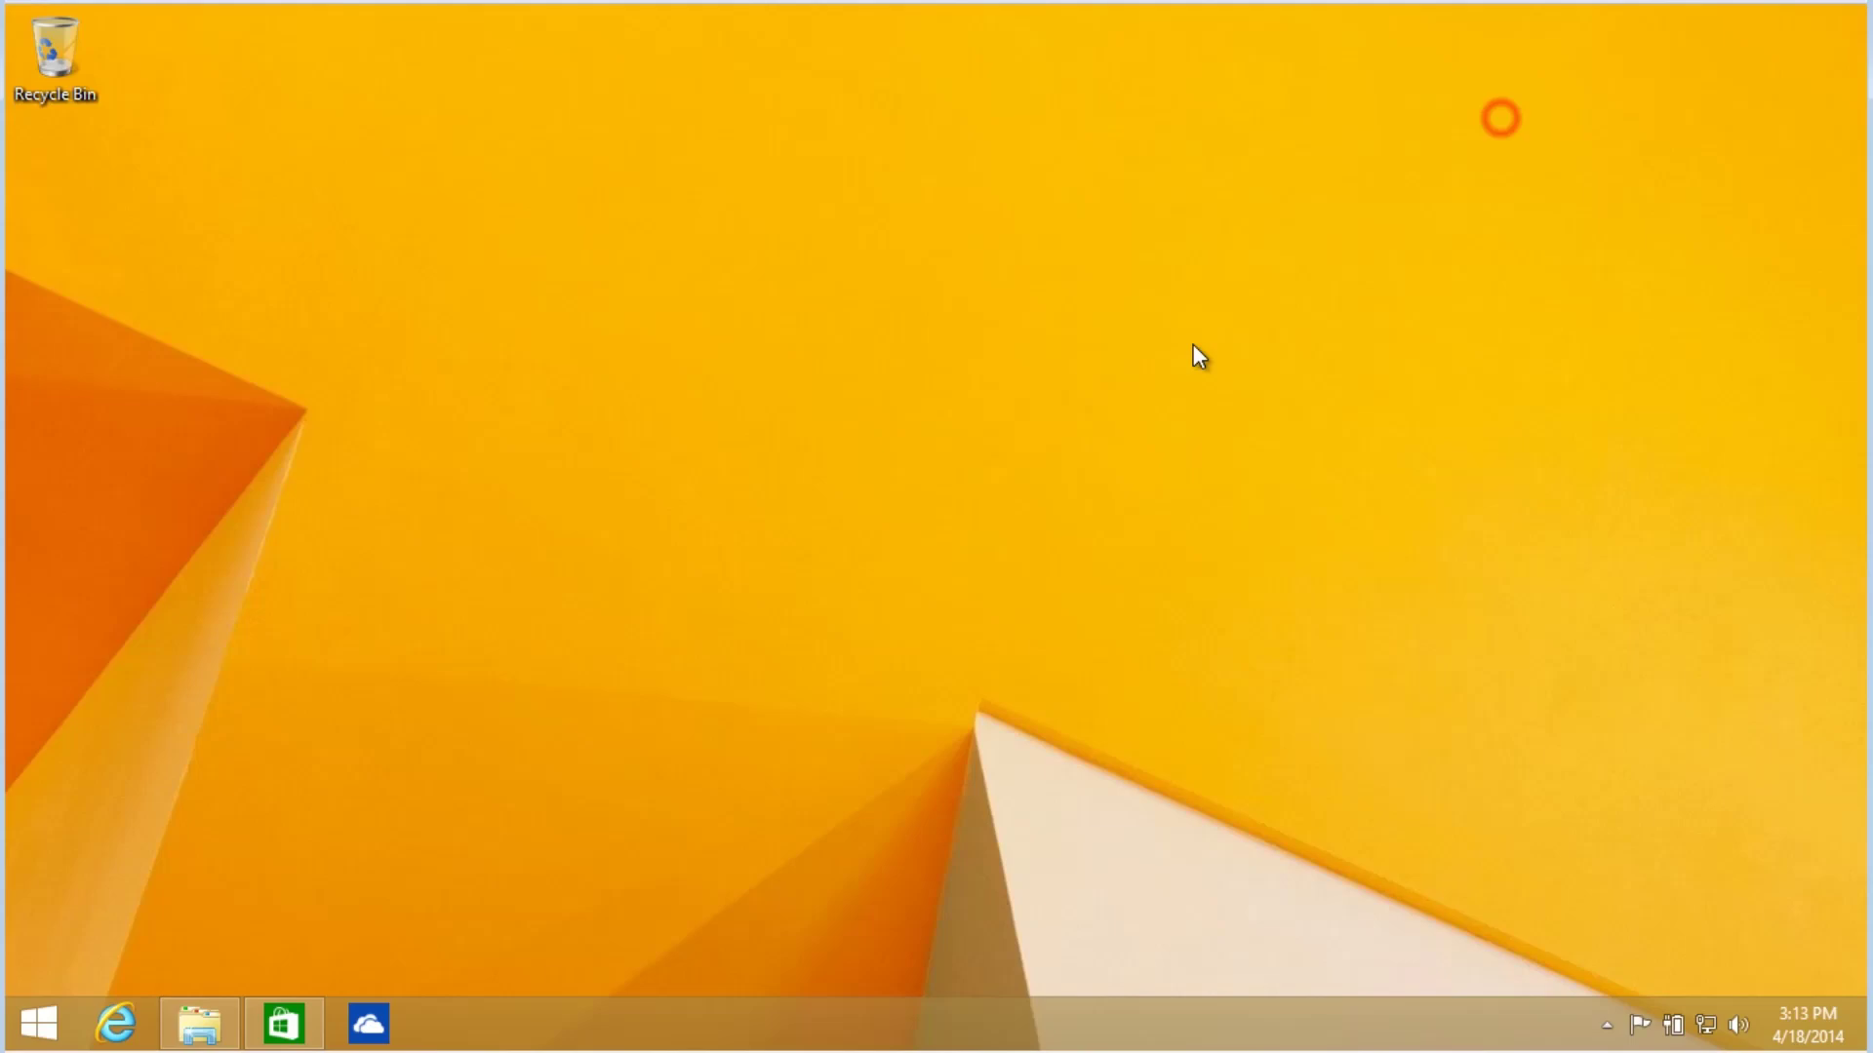
left_click(38, 1025)
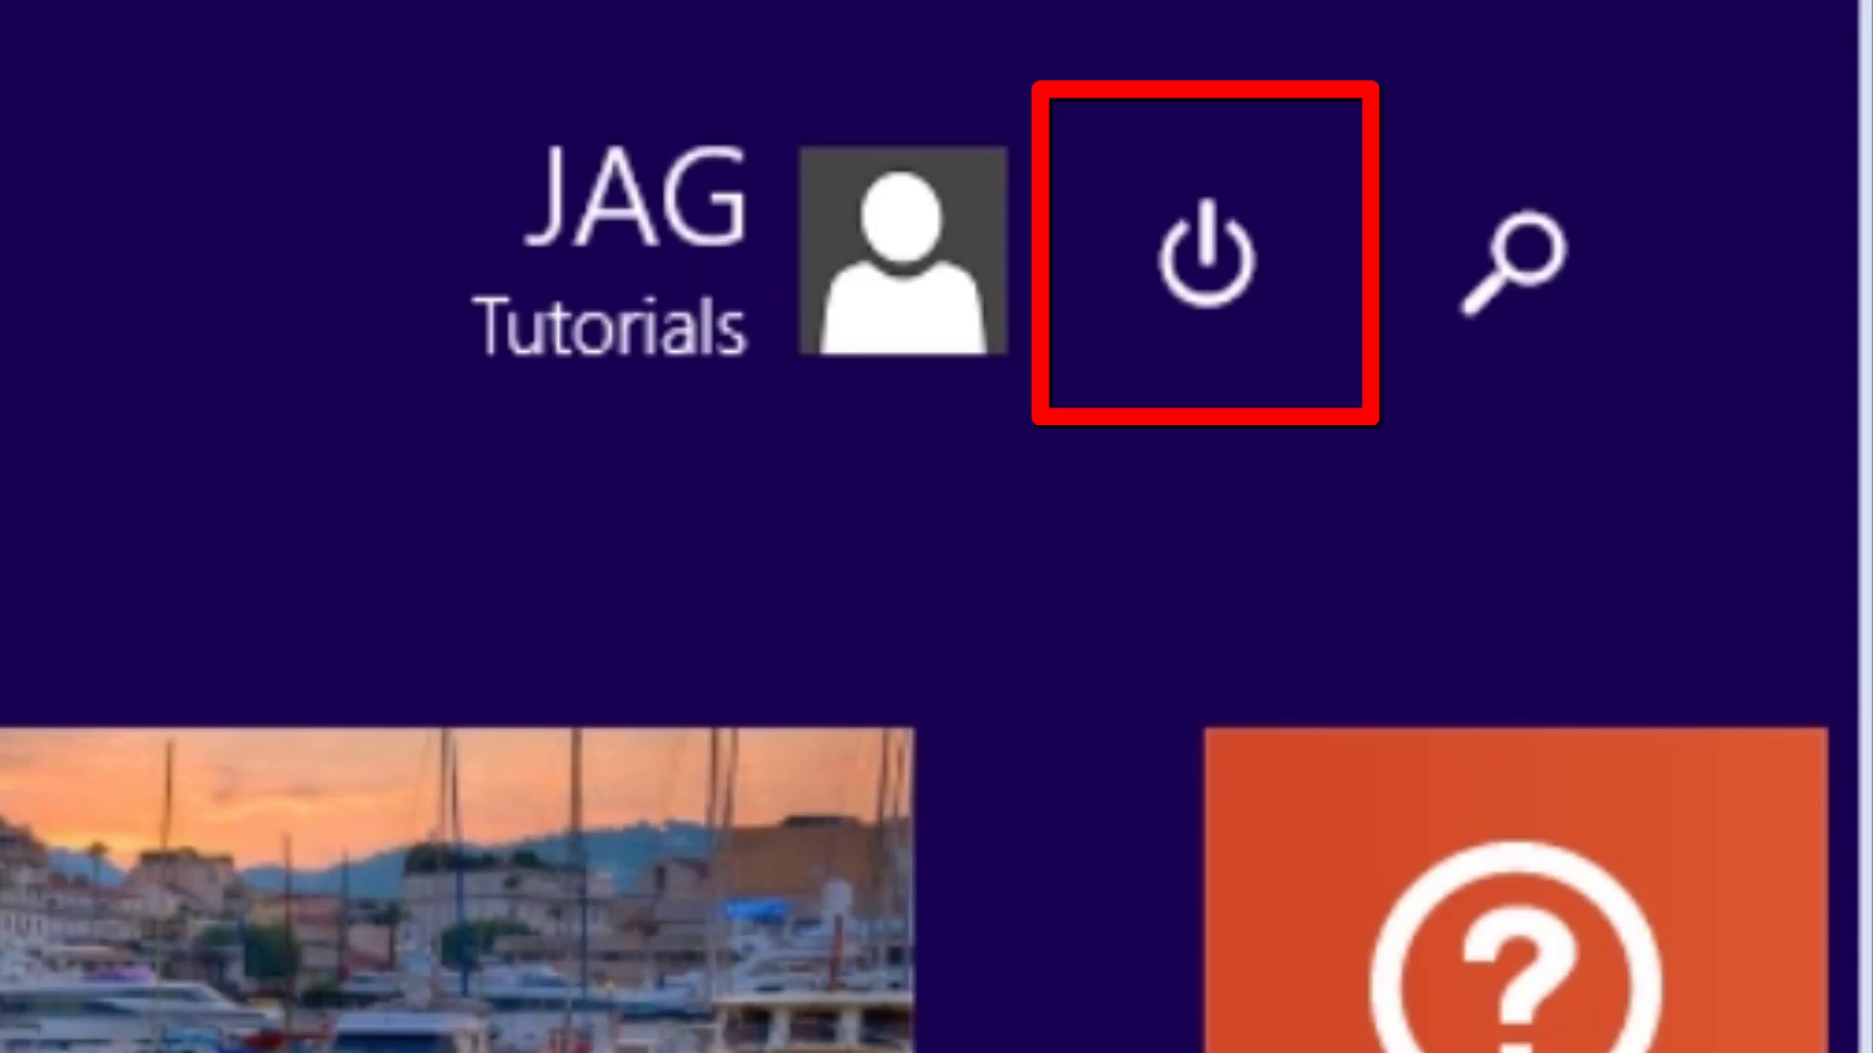
left_click(1290, 213)
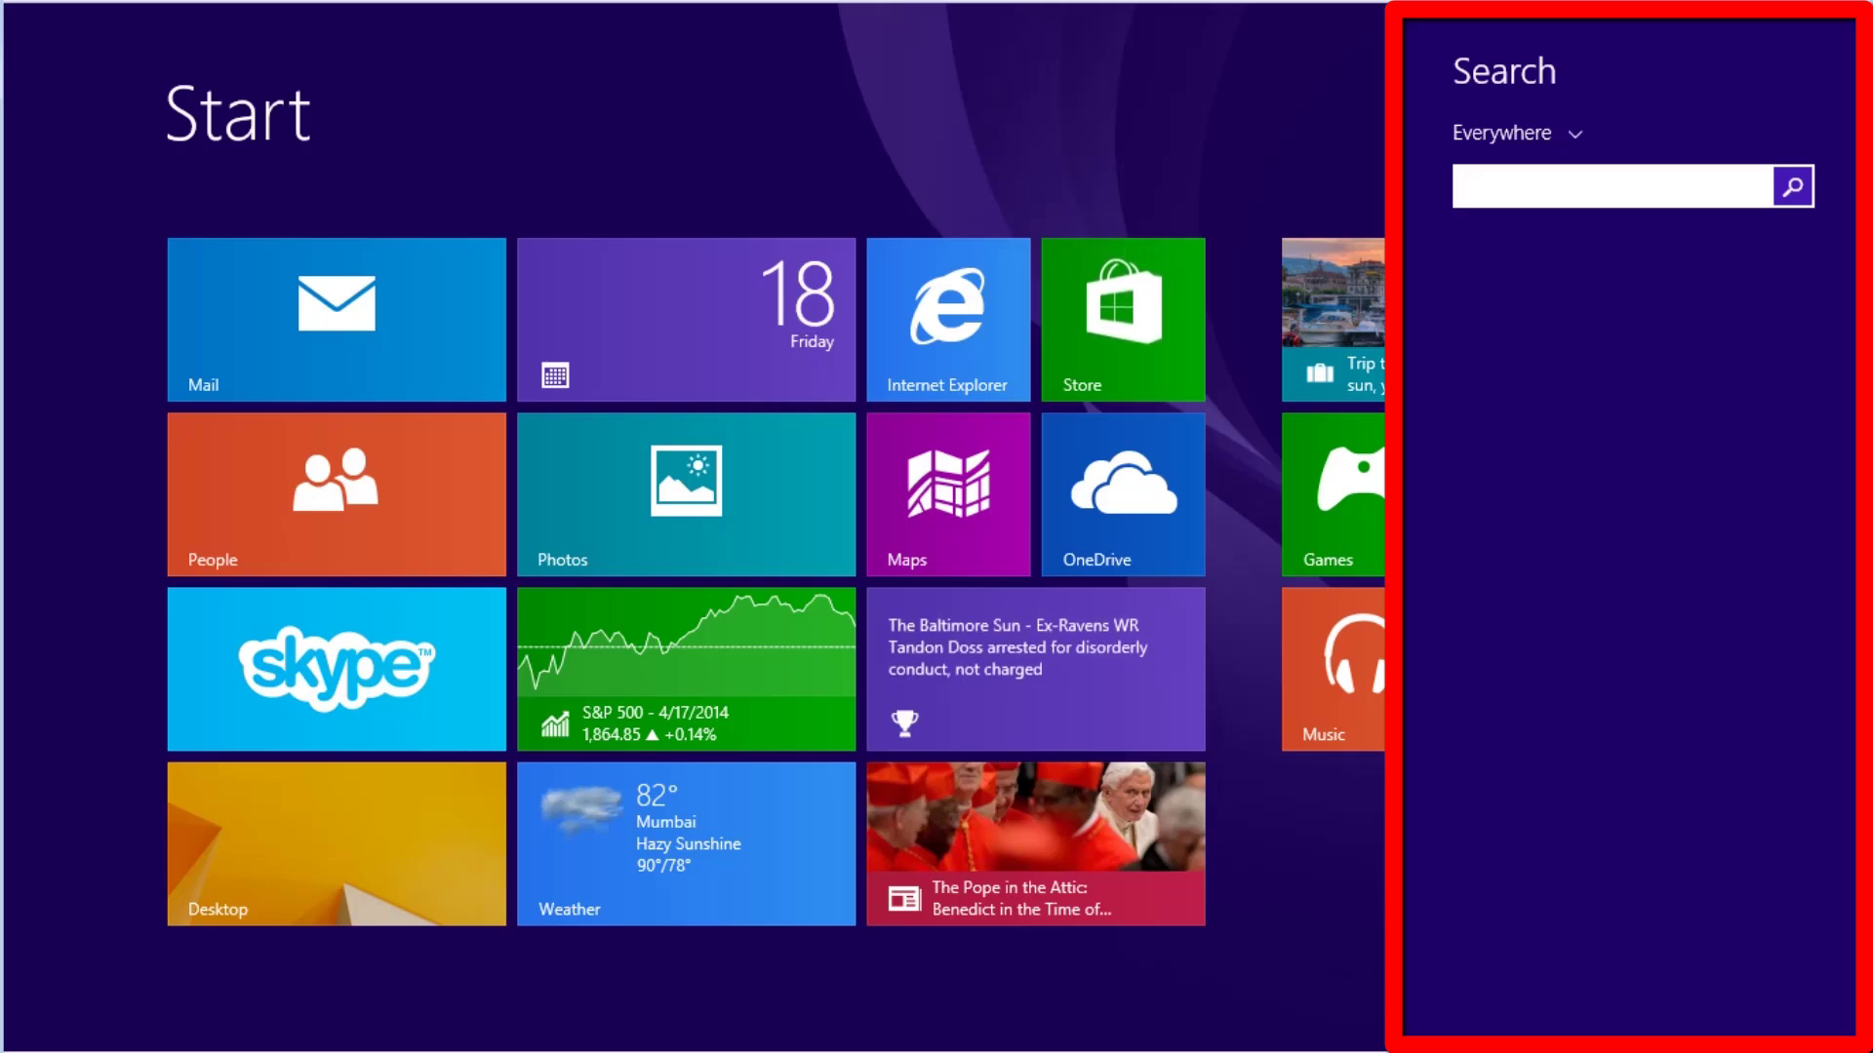
left_click(1315, 112)
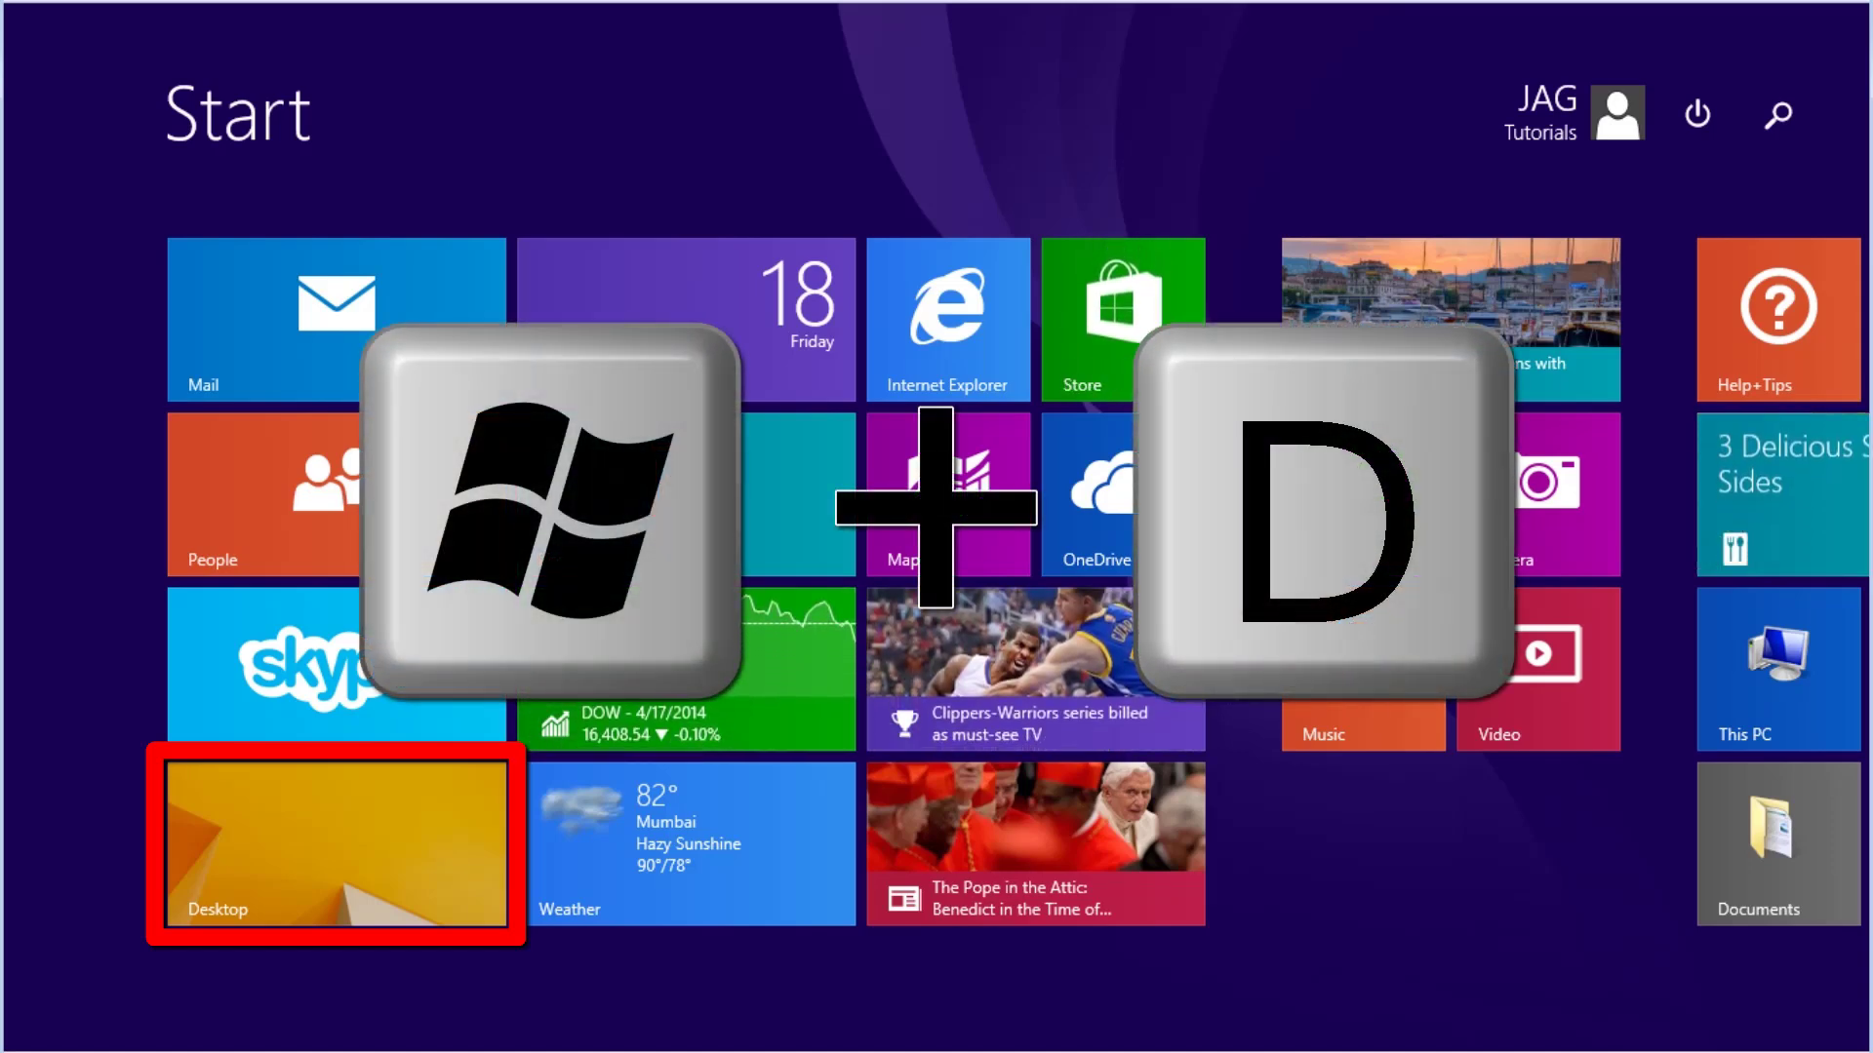
Go to the desktop and bring up Taskbar and Navigation properties from the taskbar menu
left_click(383, 868)
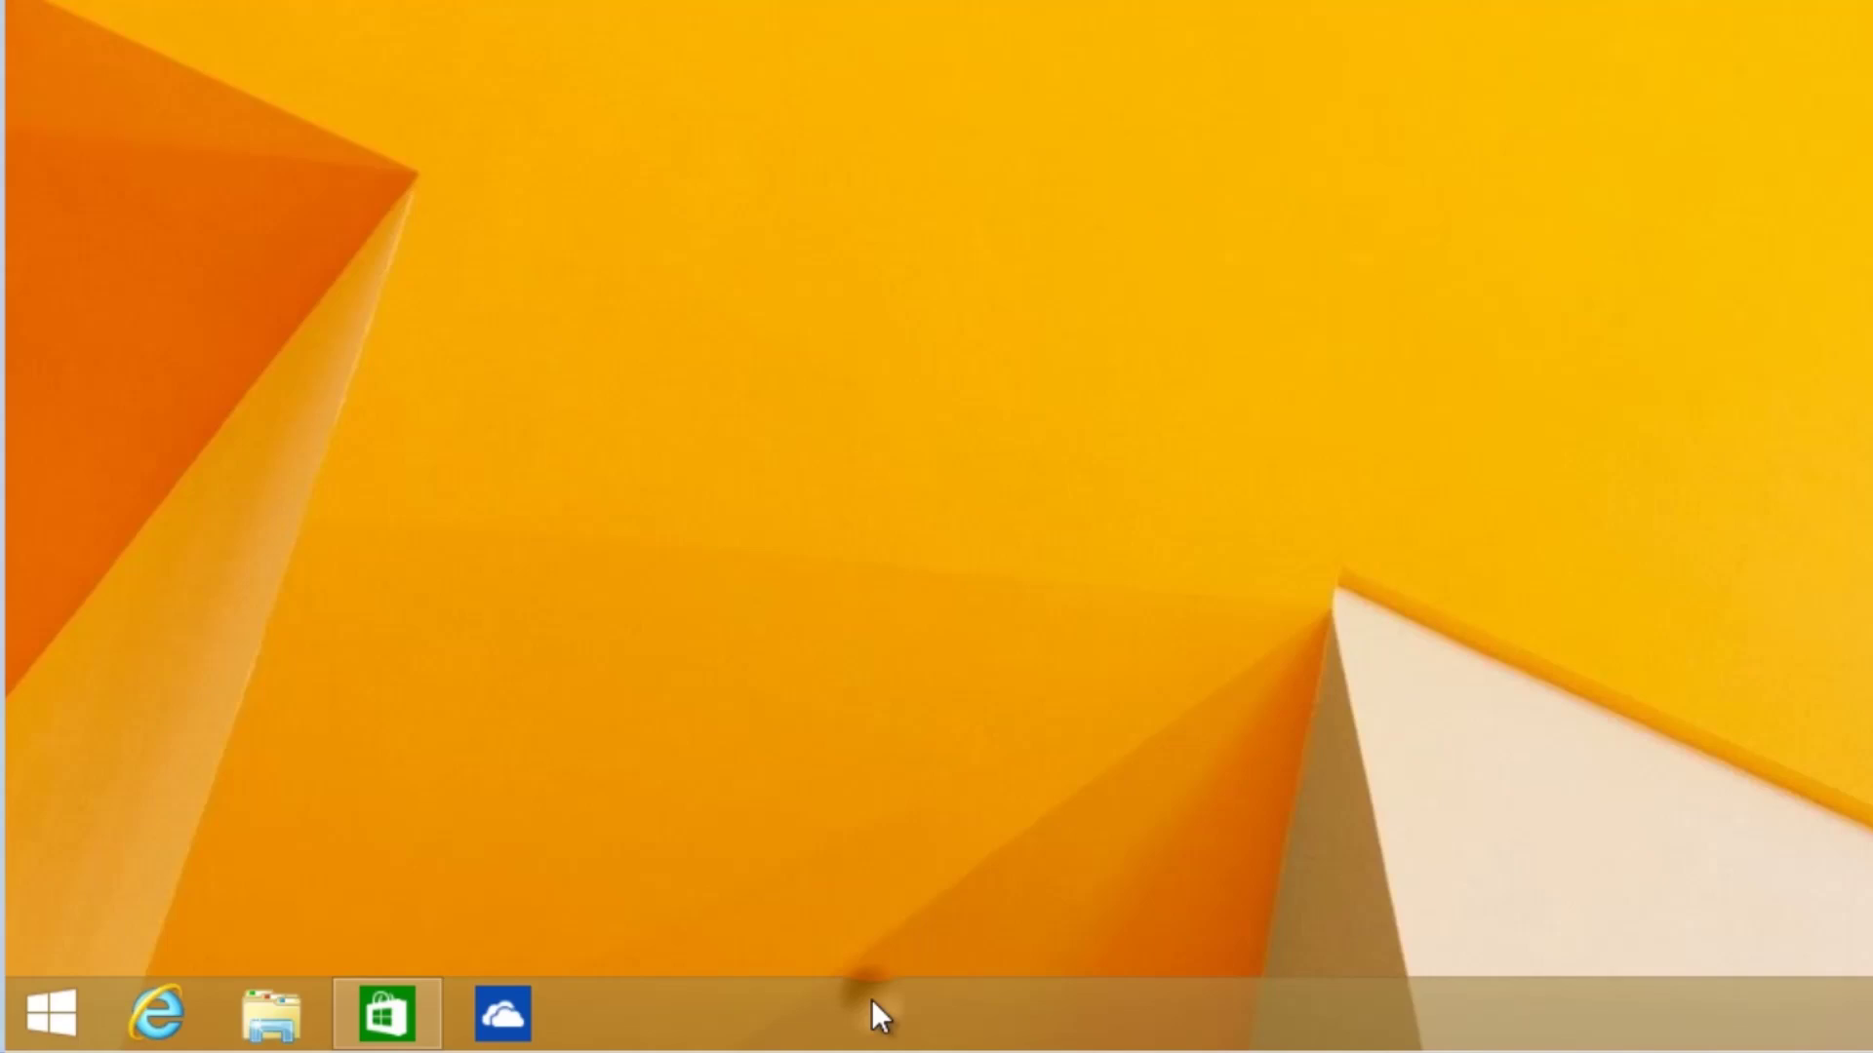
right_click(870, 1000)
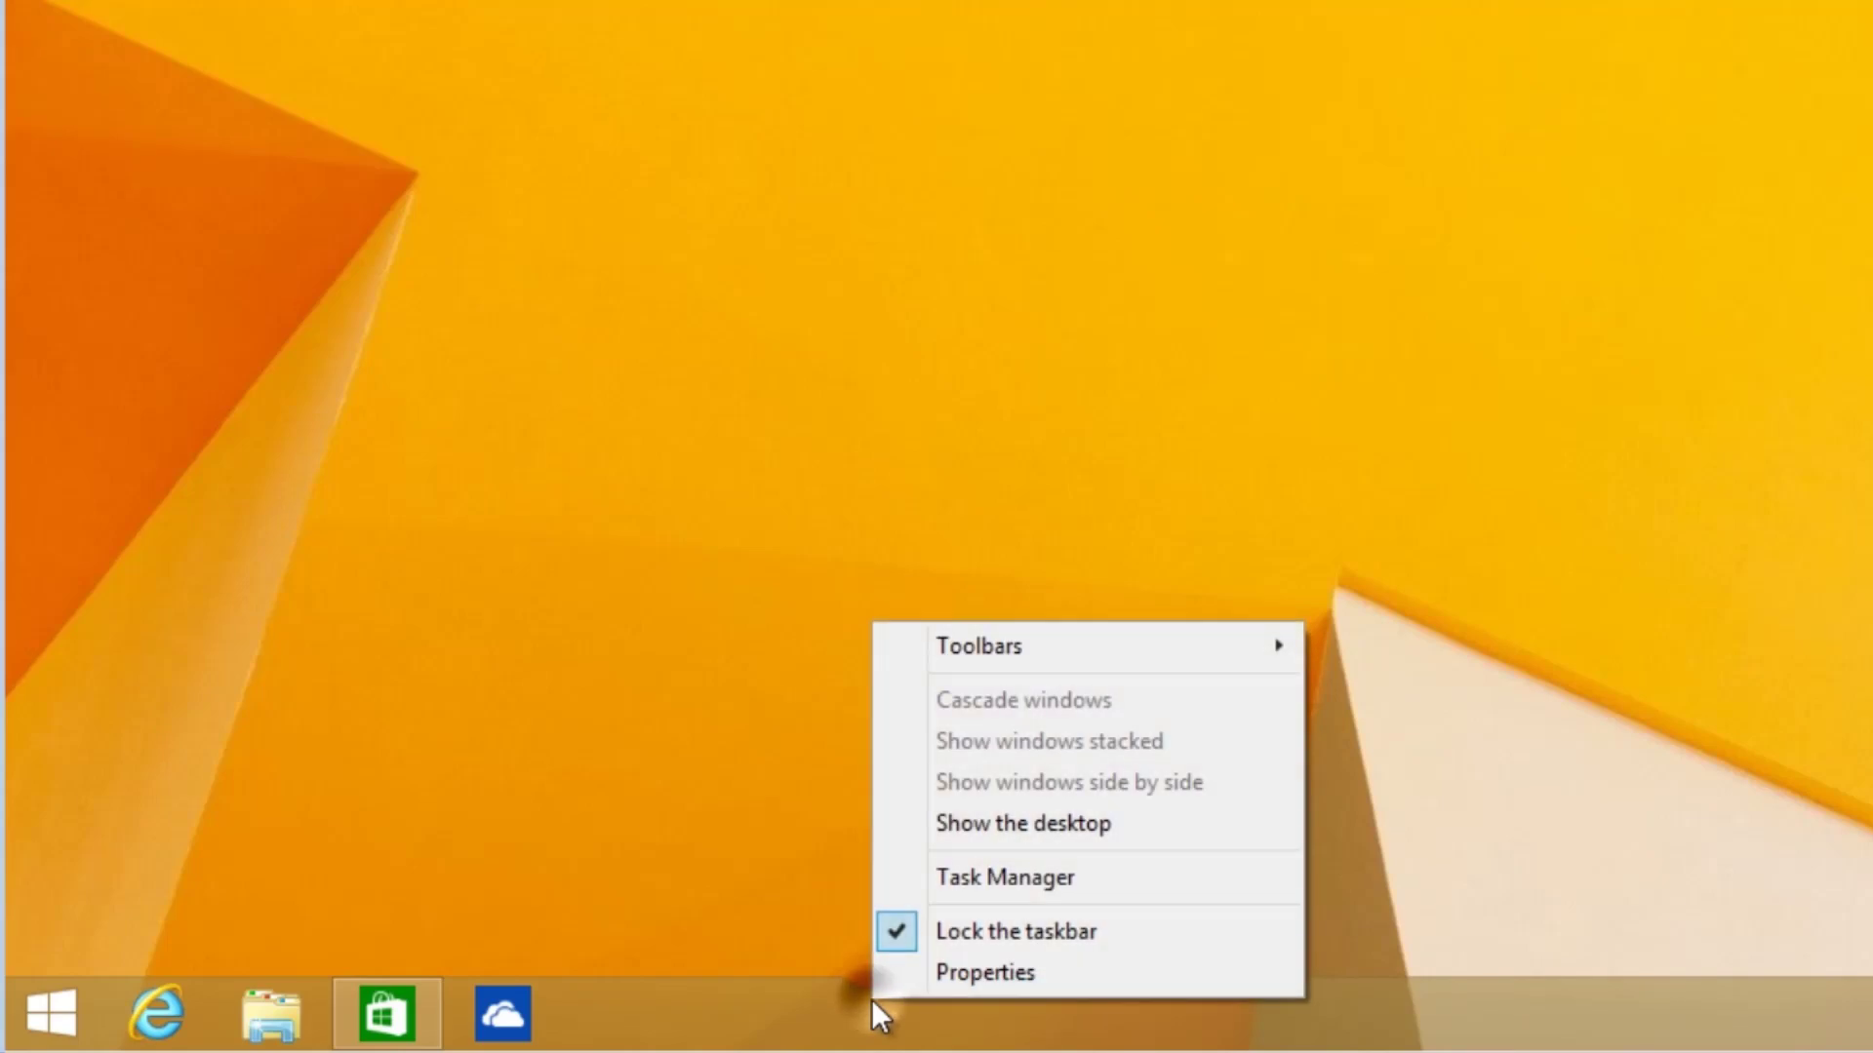
left_click(1215, 978)
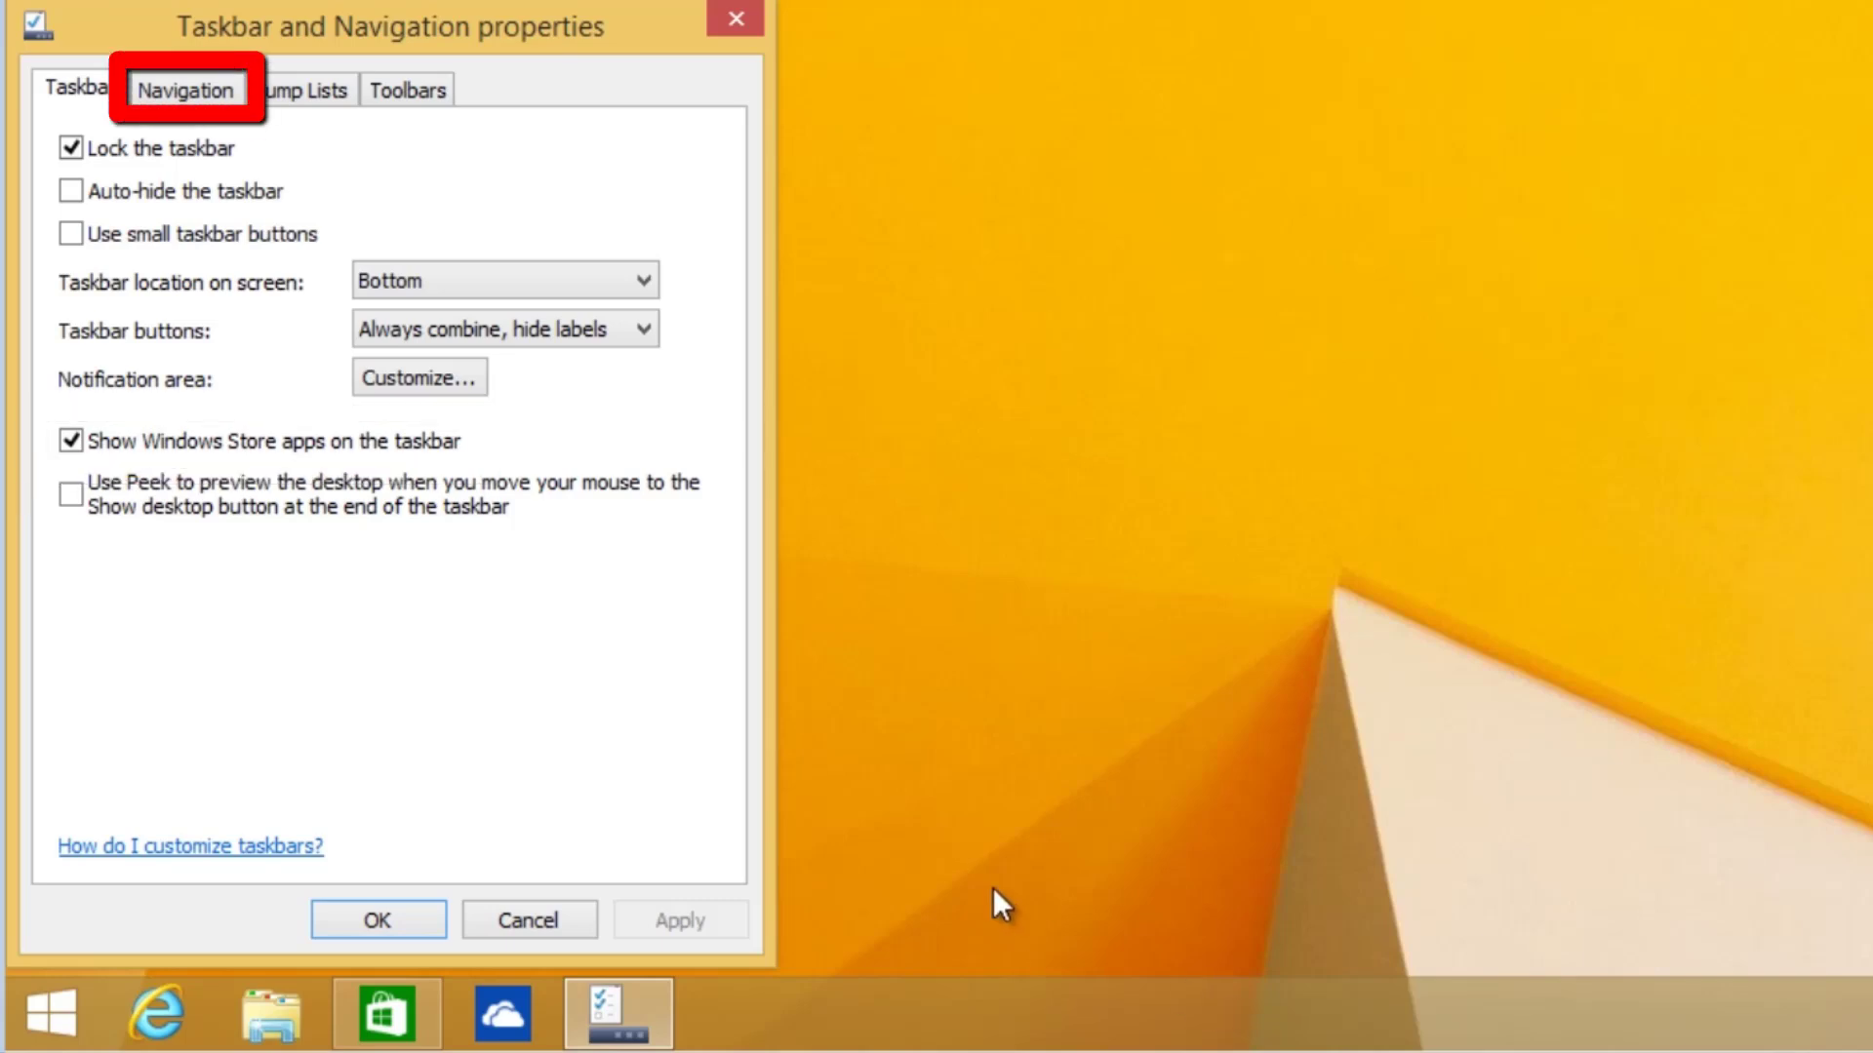
On the Navigation tab, enable 'Show my desktop background on Start' and apply it
left_click(189, 87)
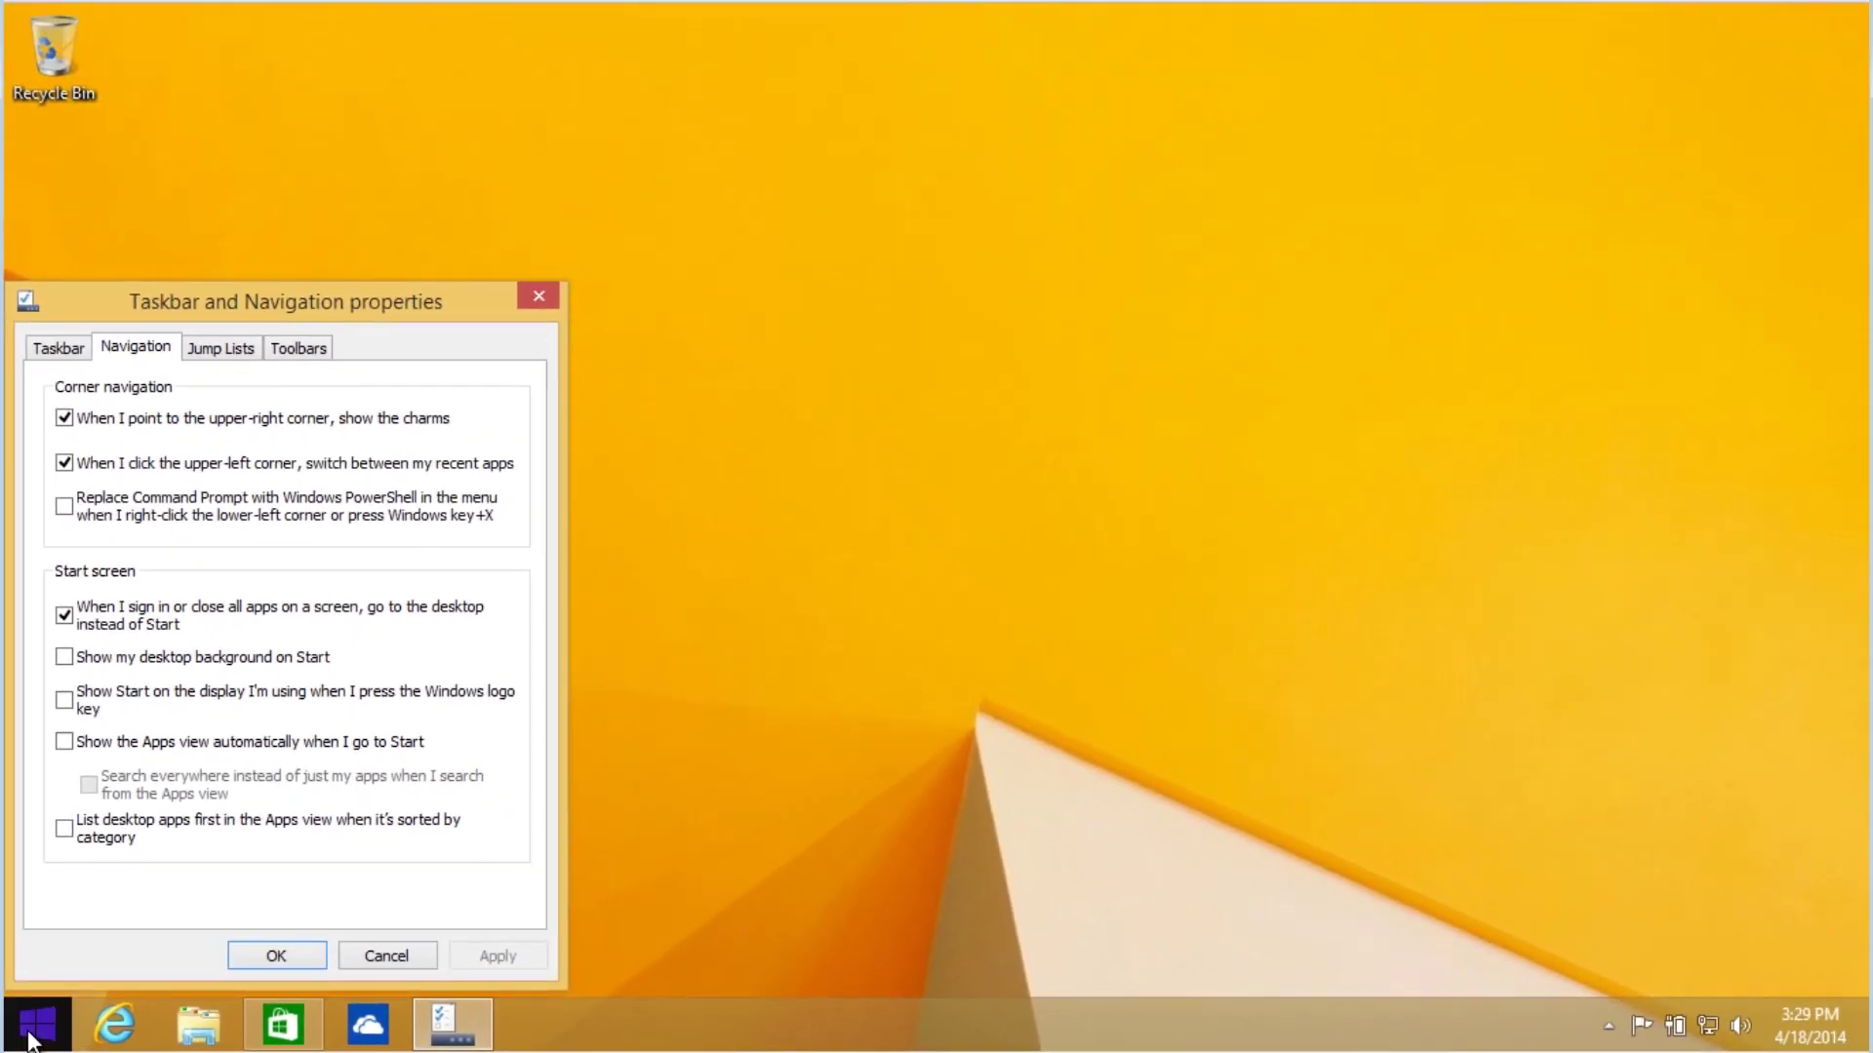
left_click(27, 1032)
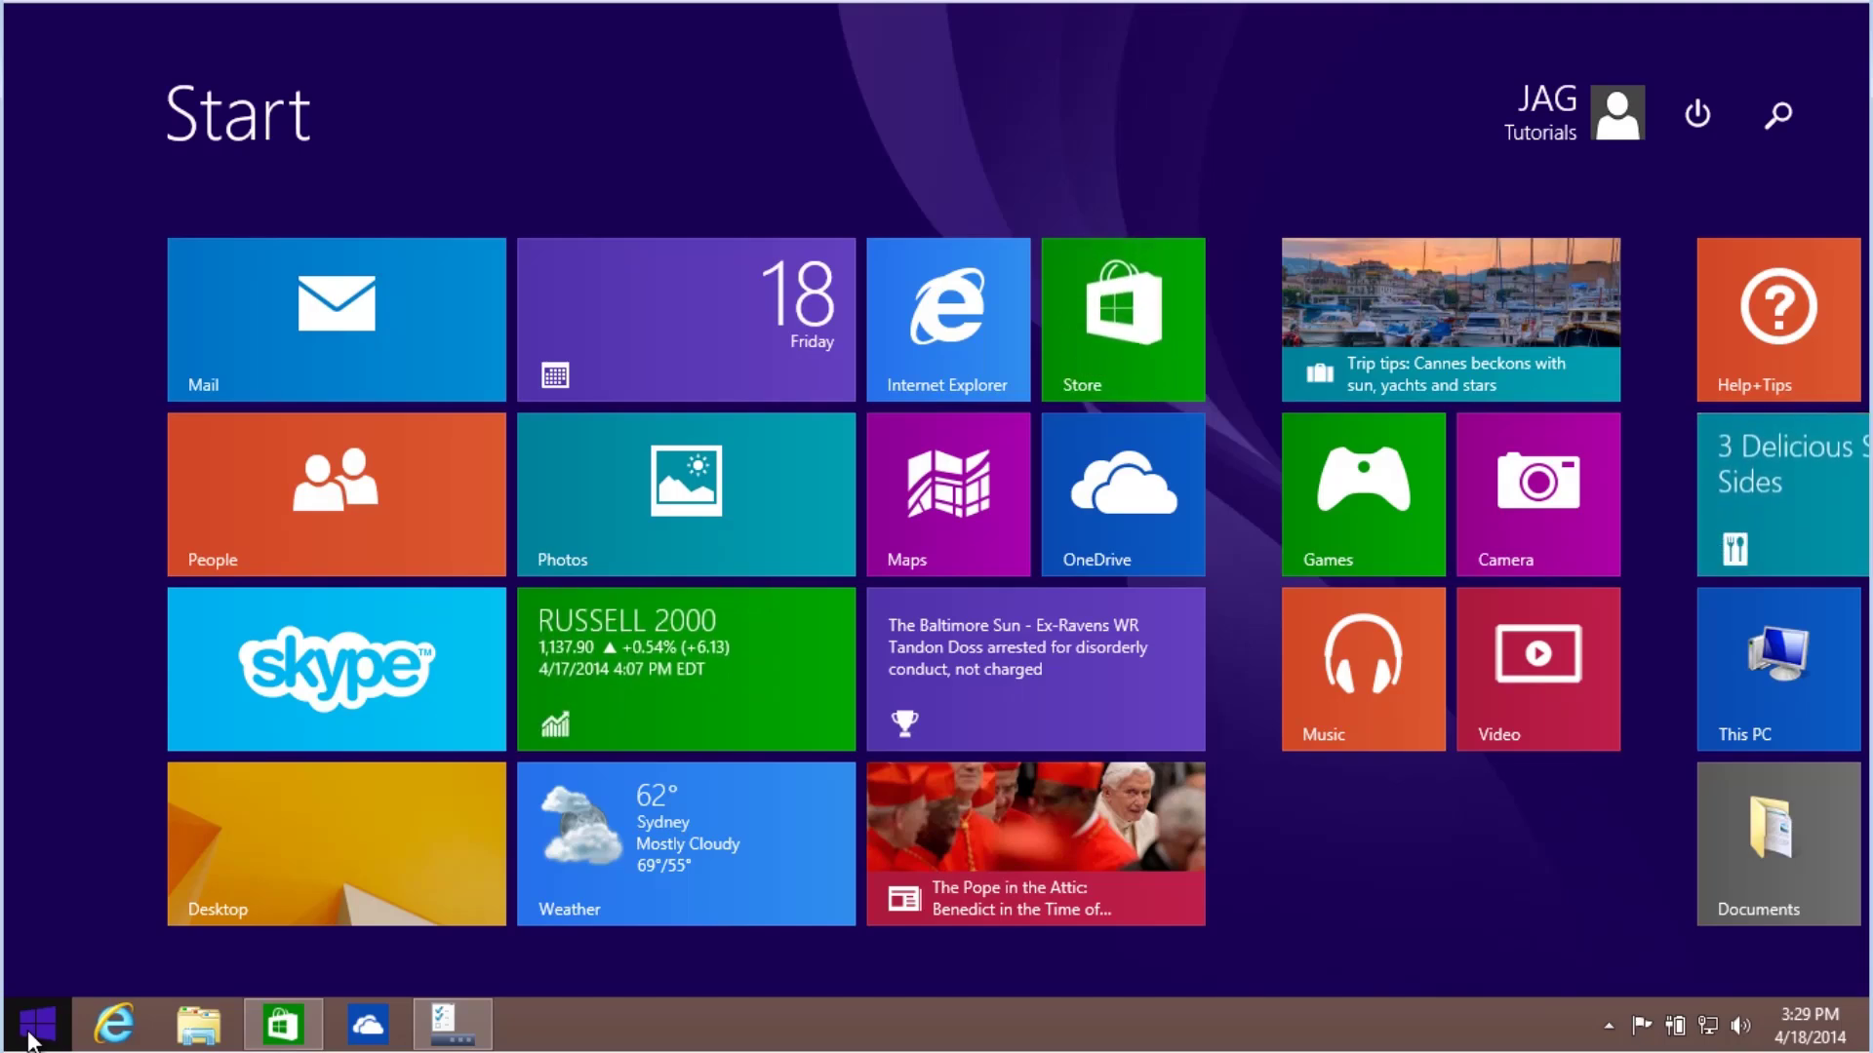
left_click(28, 1031)
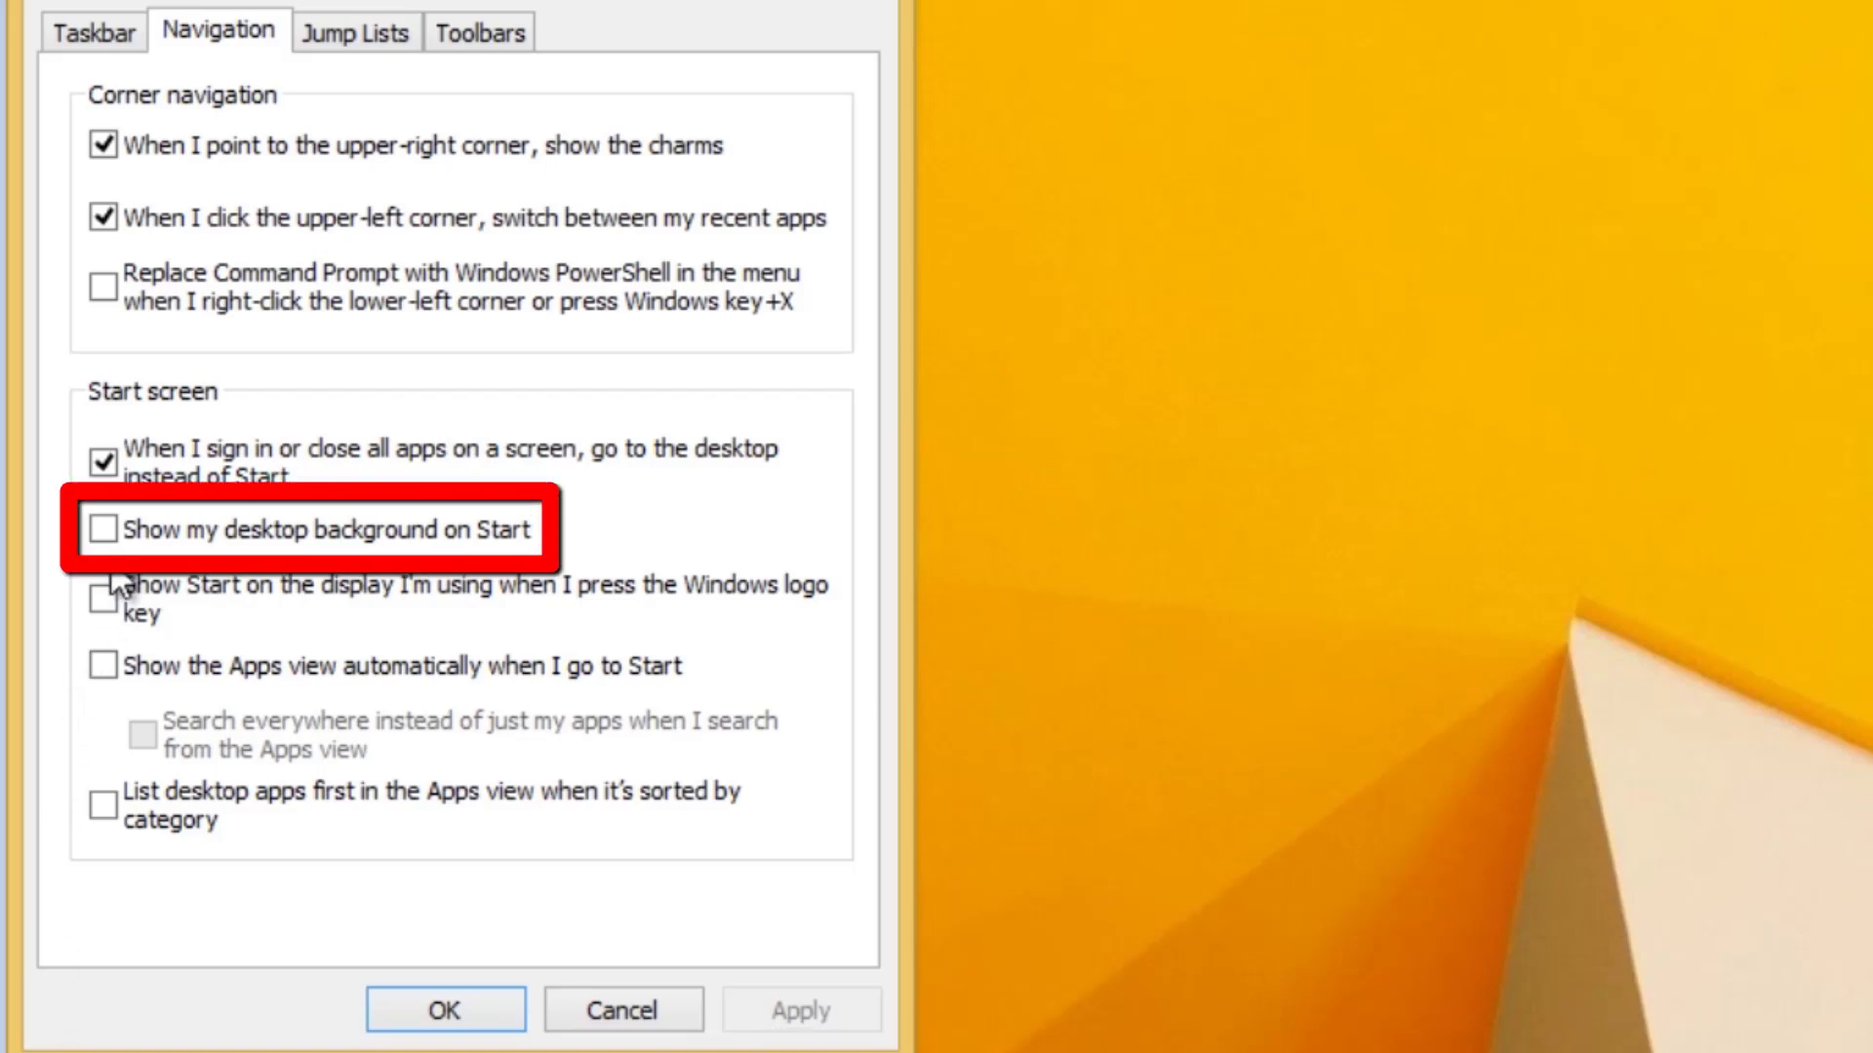
left_click(103, 530)
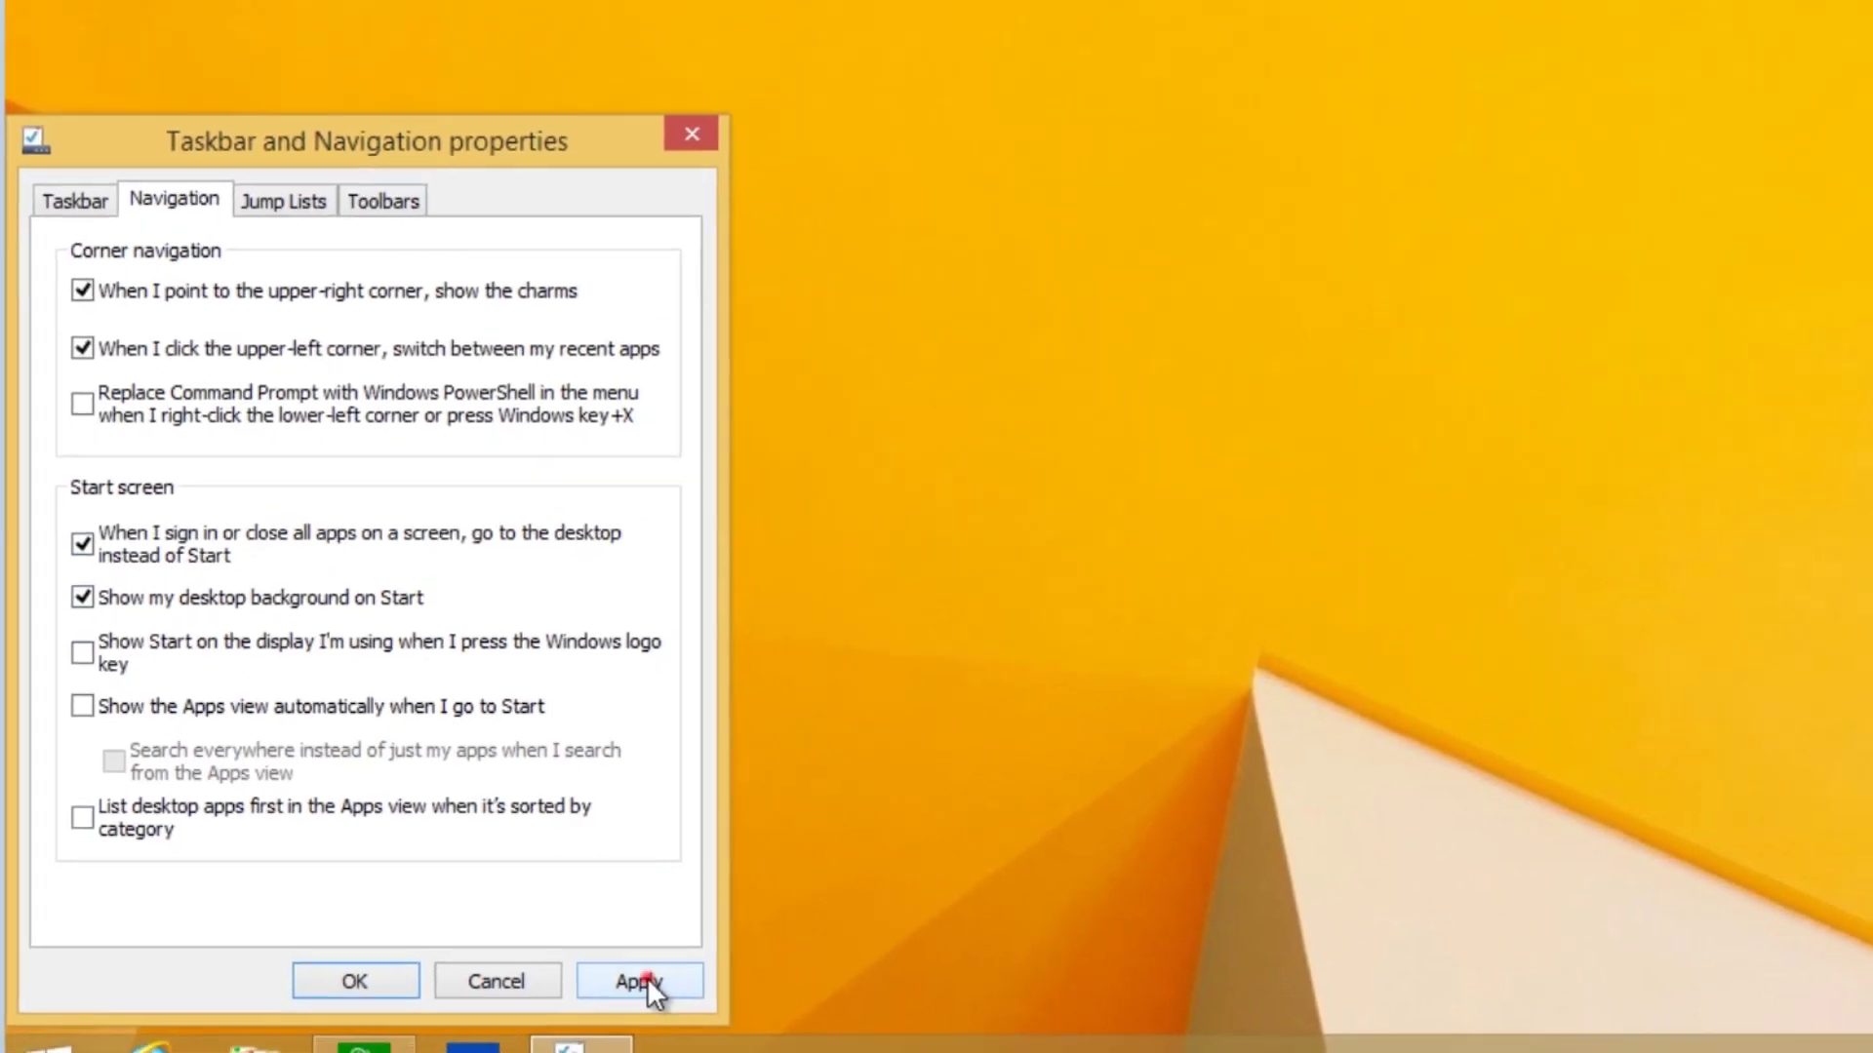
left_click(500, 956)
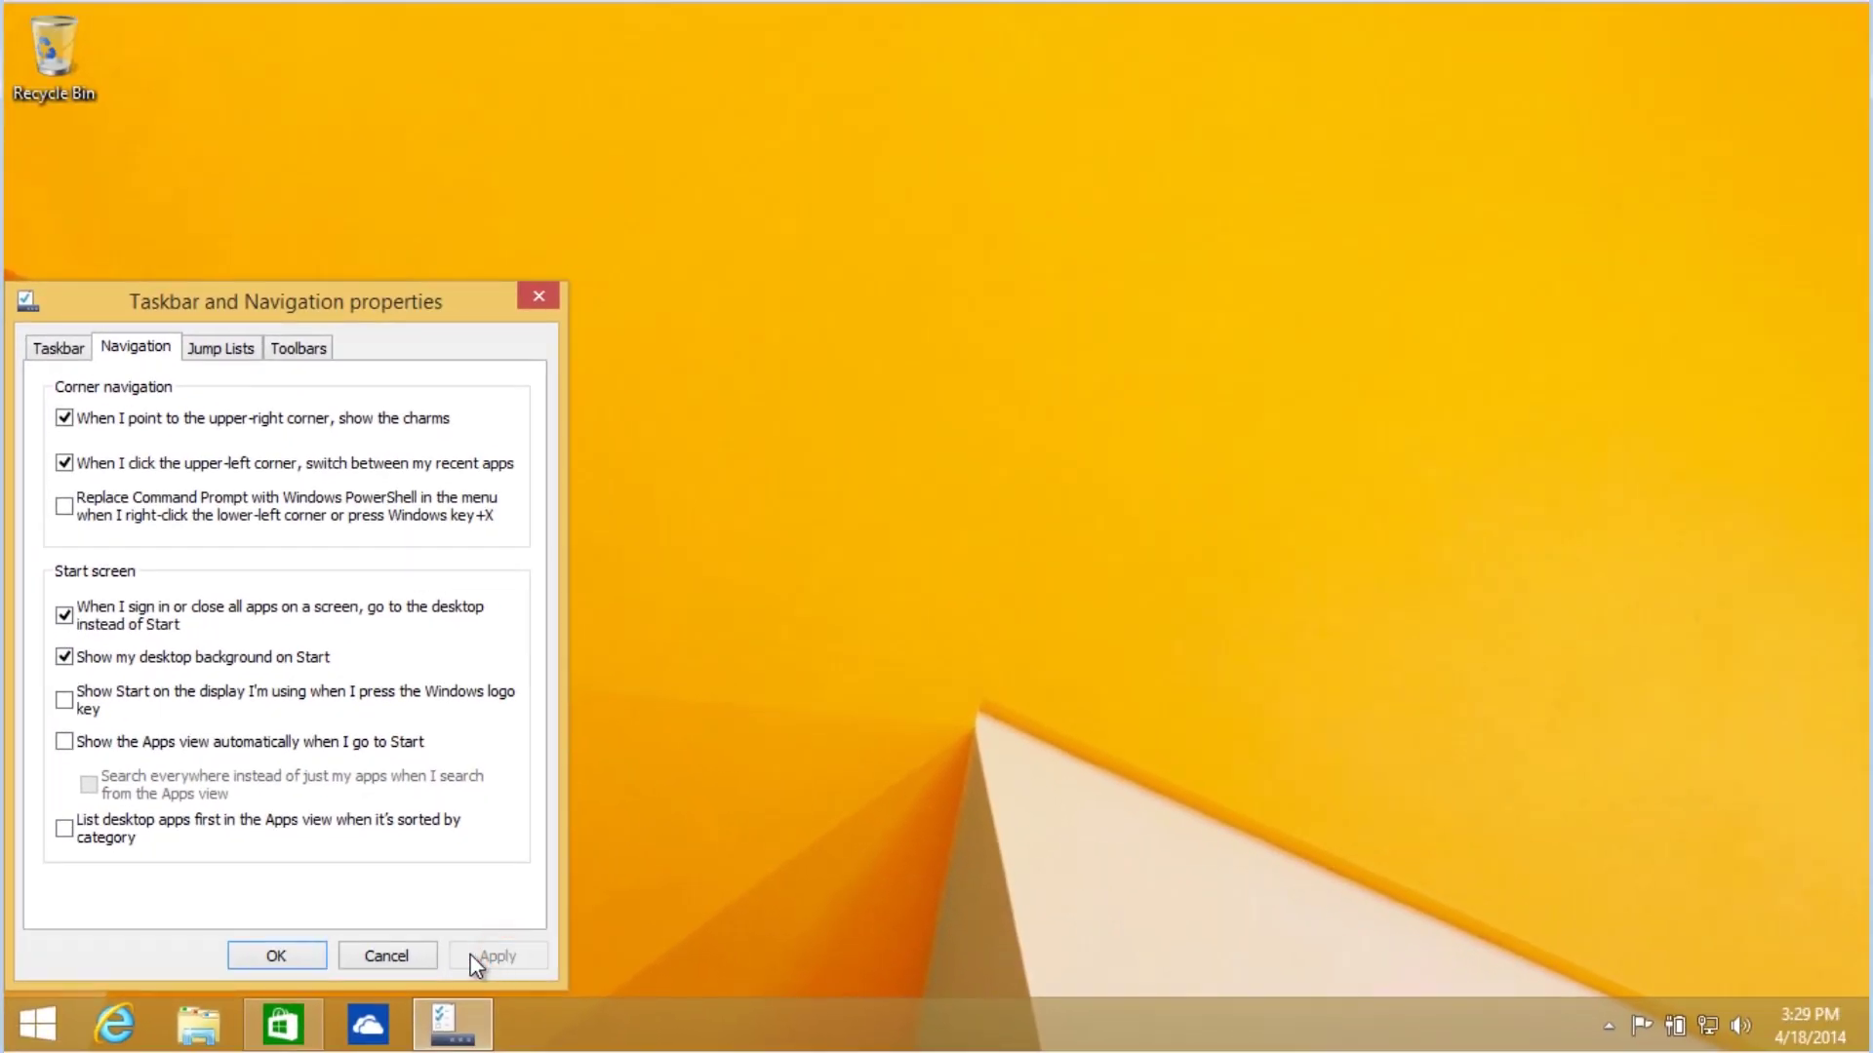
Preview the desktop background behind Start, then turn the option off and apply
left_click(38, 1027)
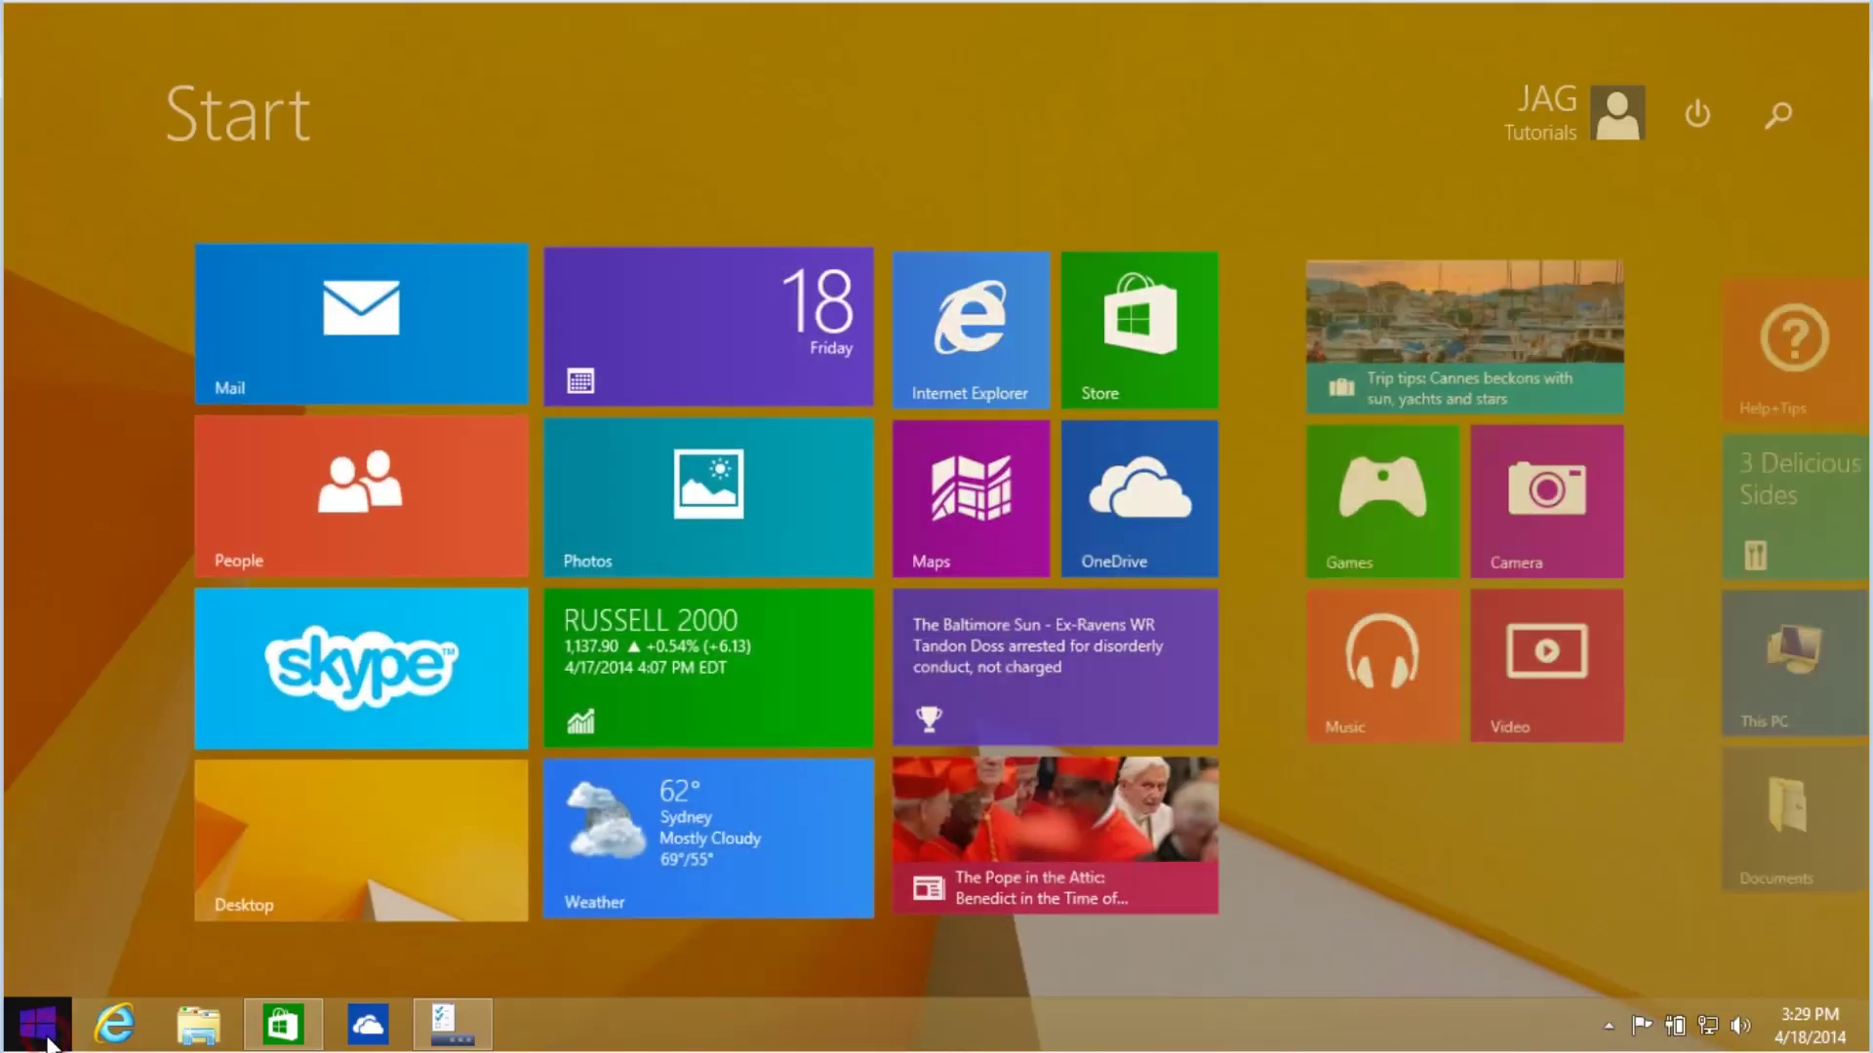
left_click(38, 1027)
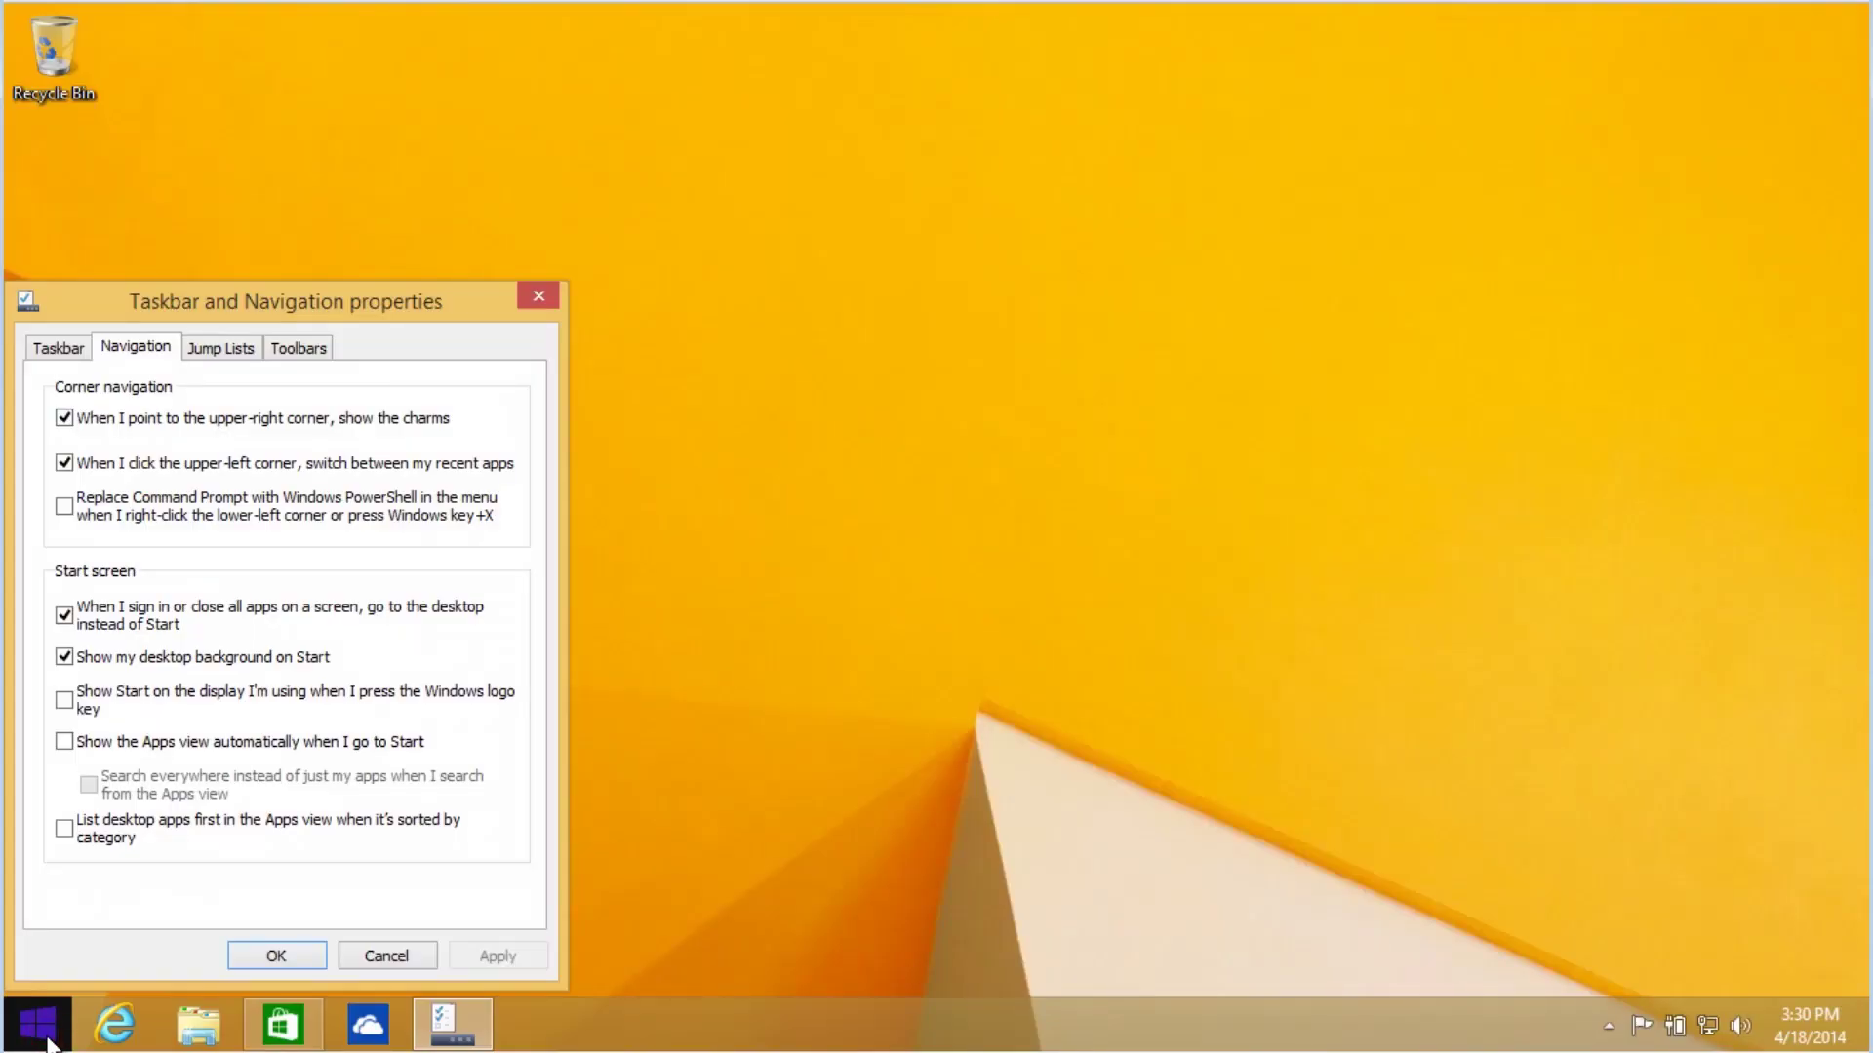
left_click(39, 1027)
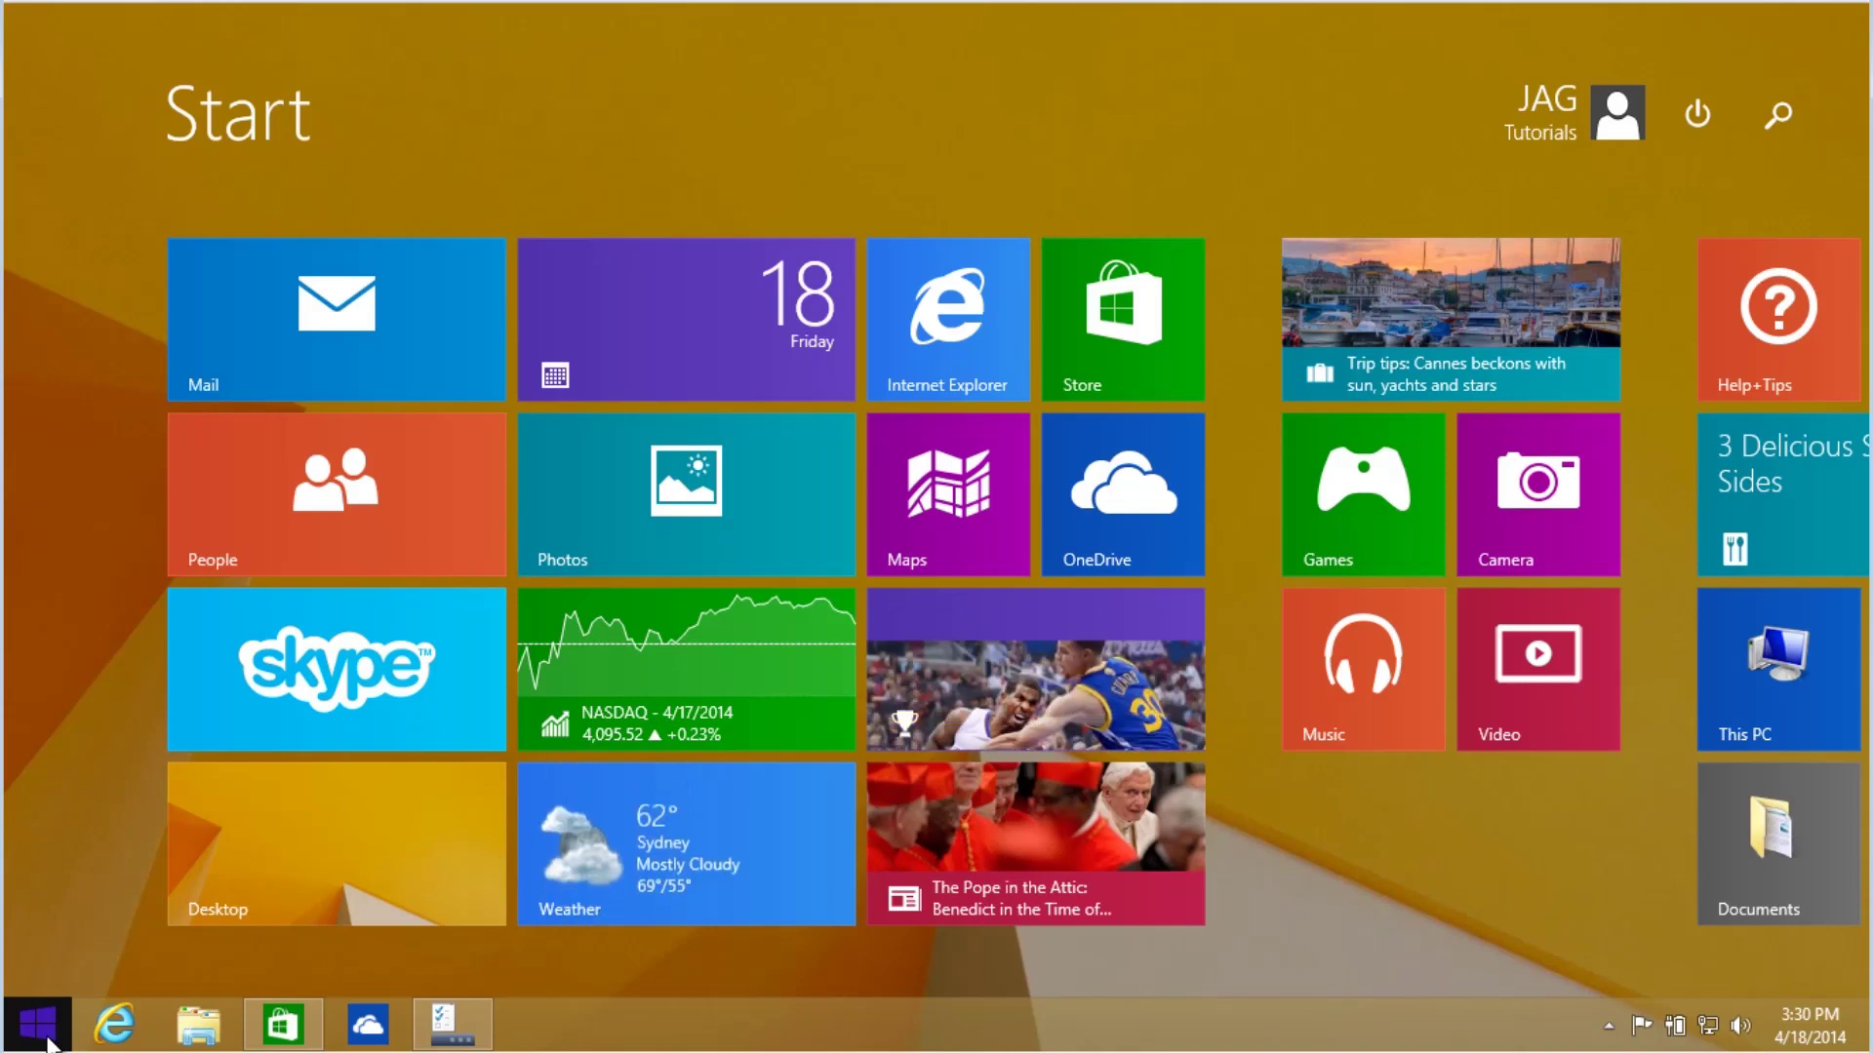
left_click(44, 1043)
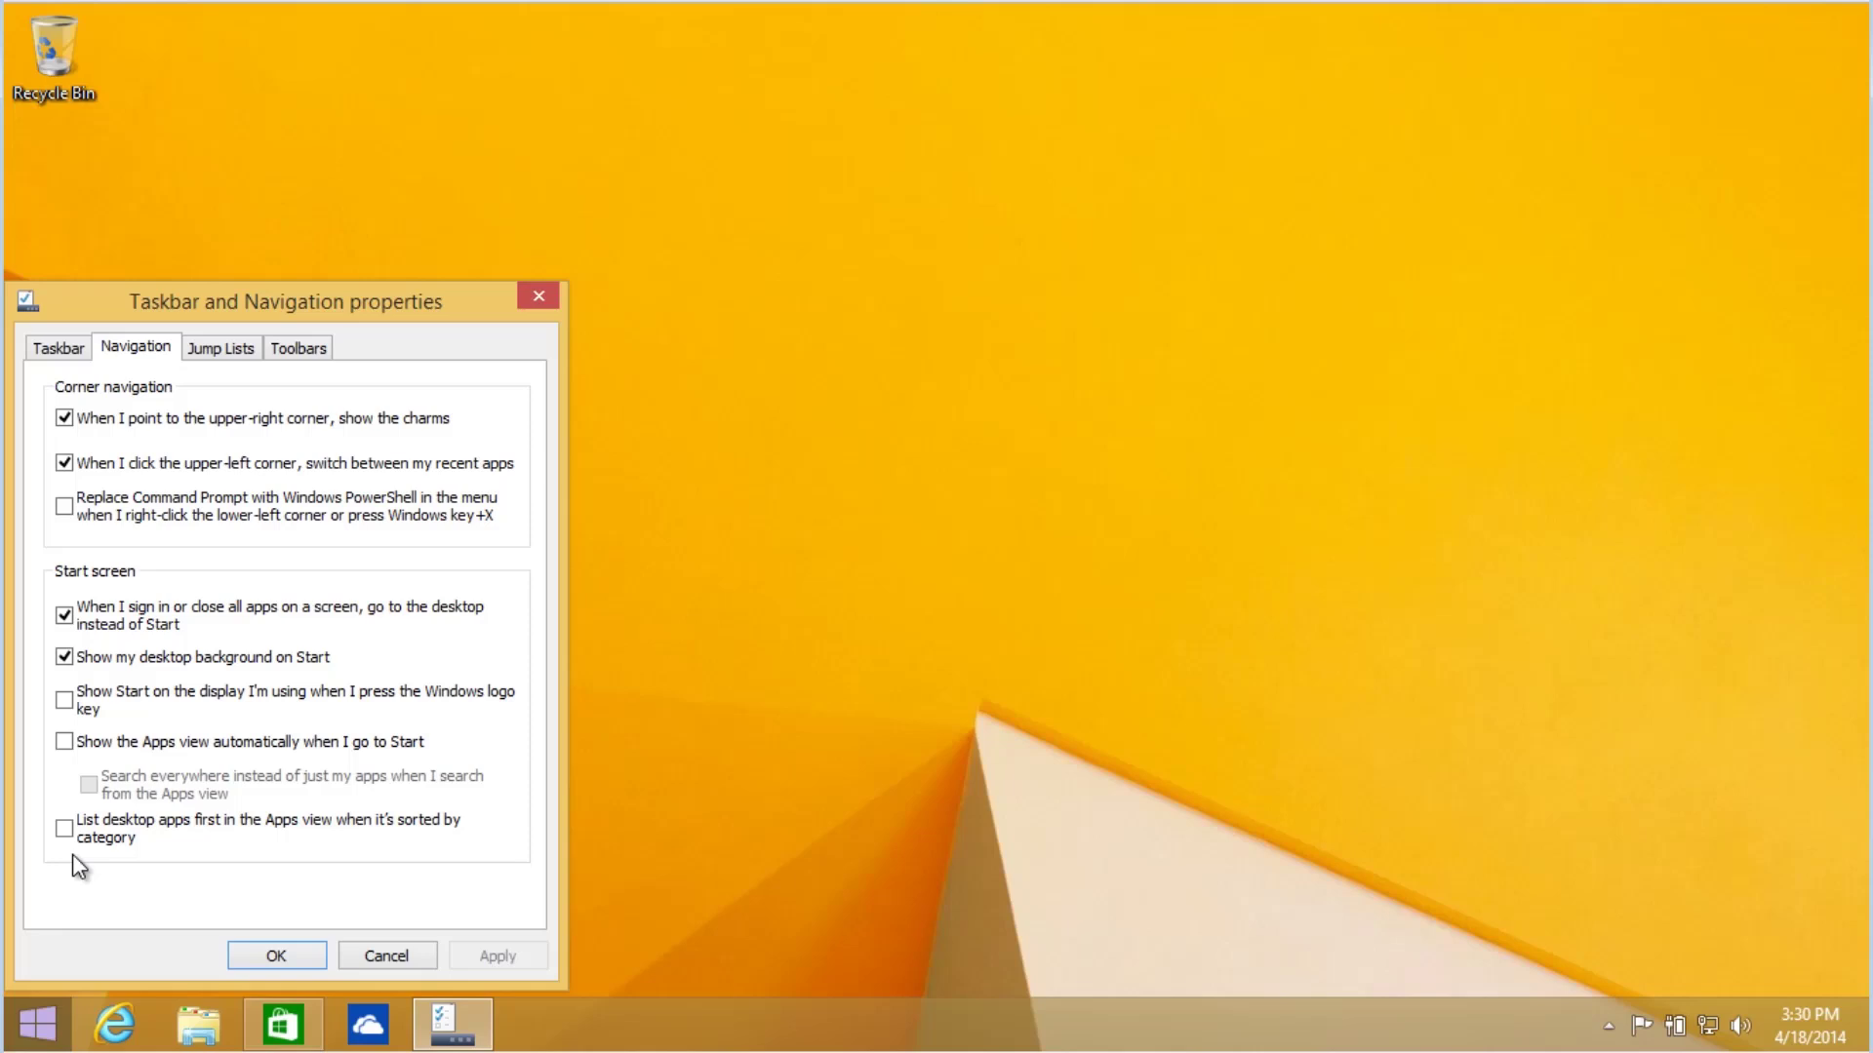
left_click(62, 658)
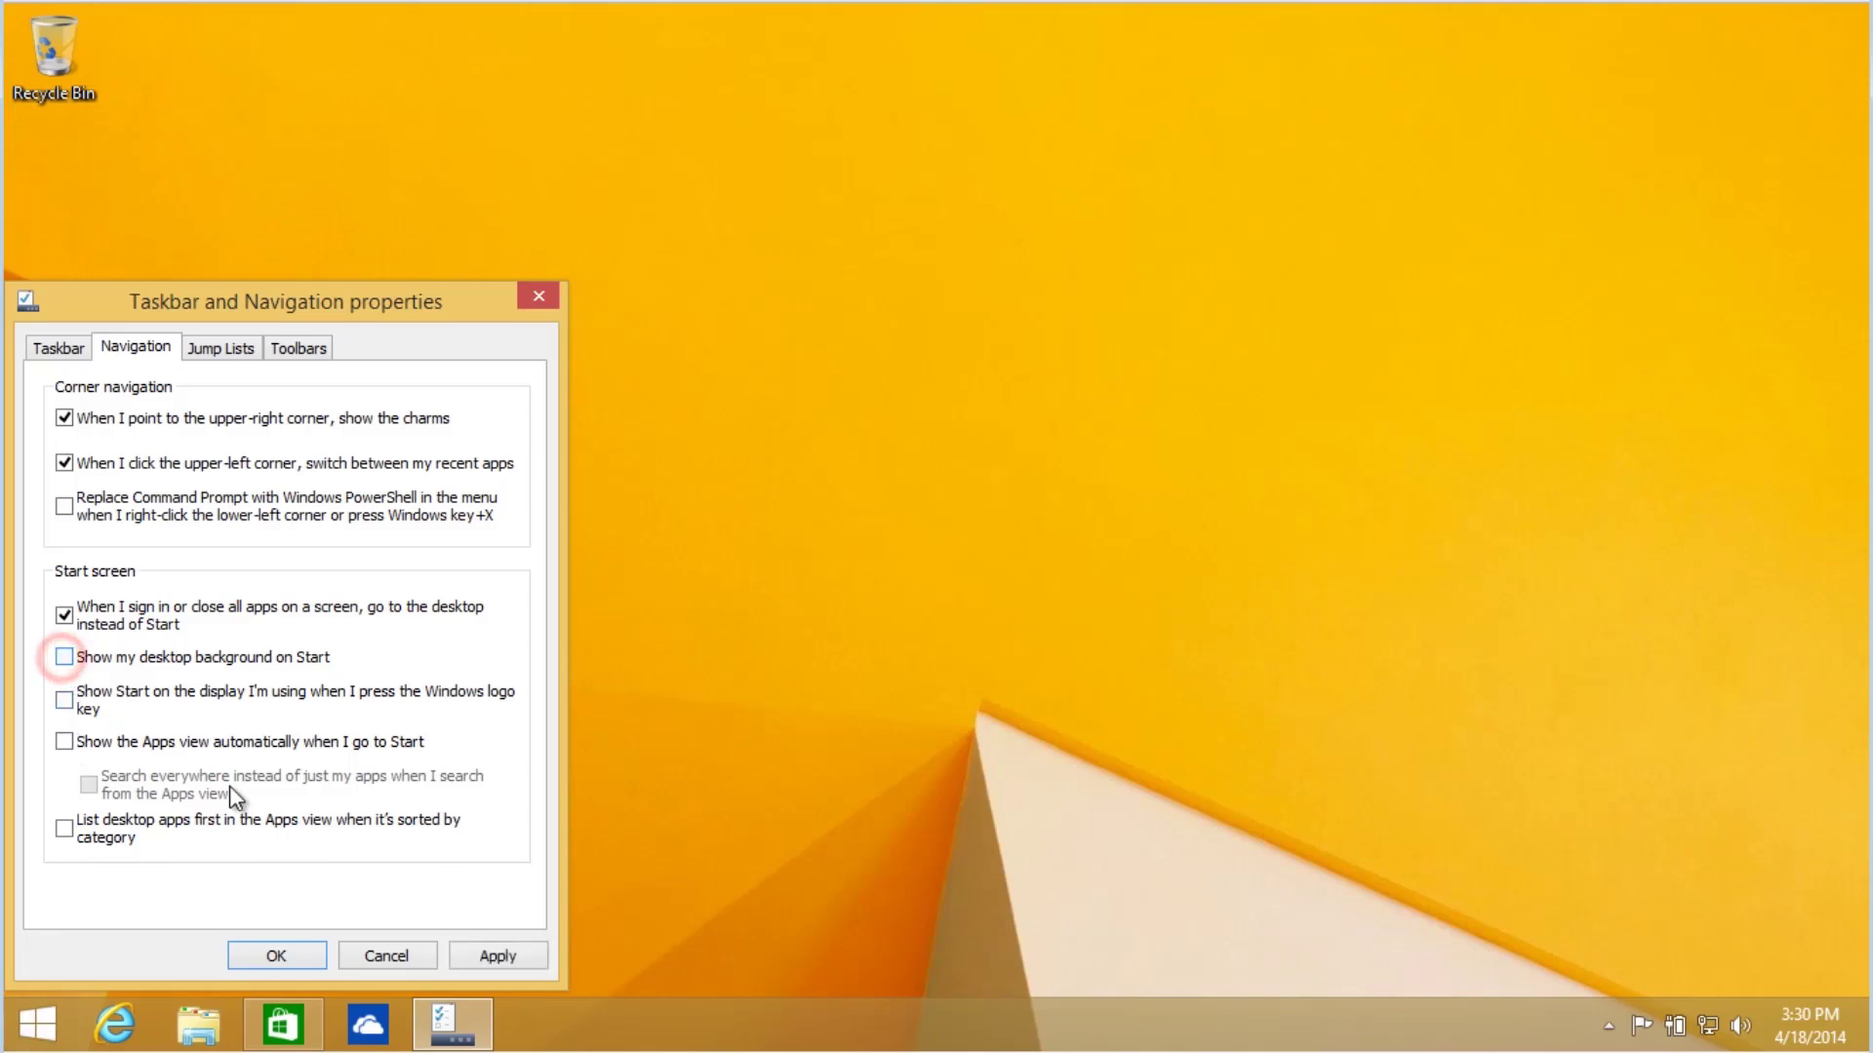
left_click(479, 958)
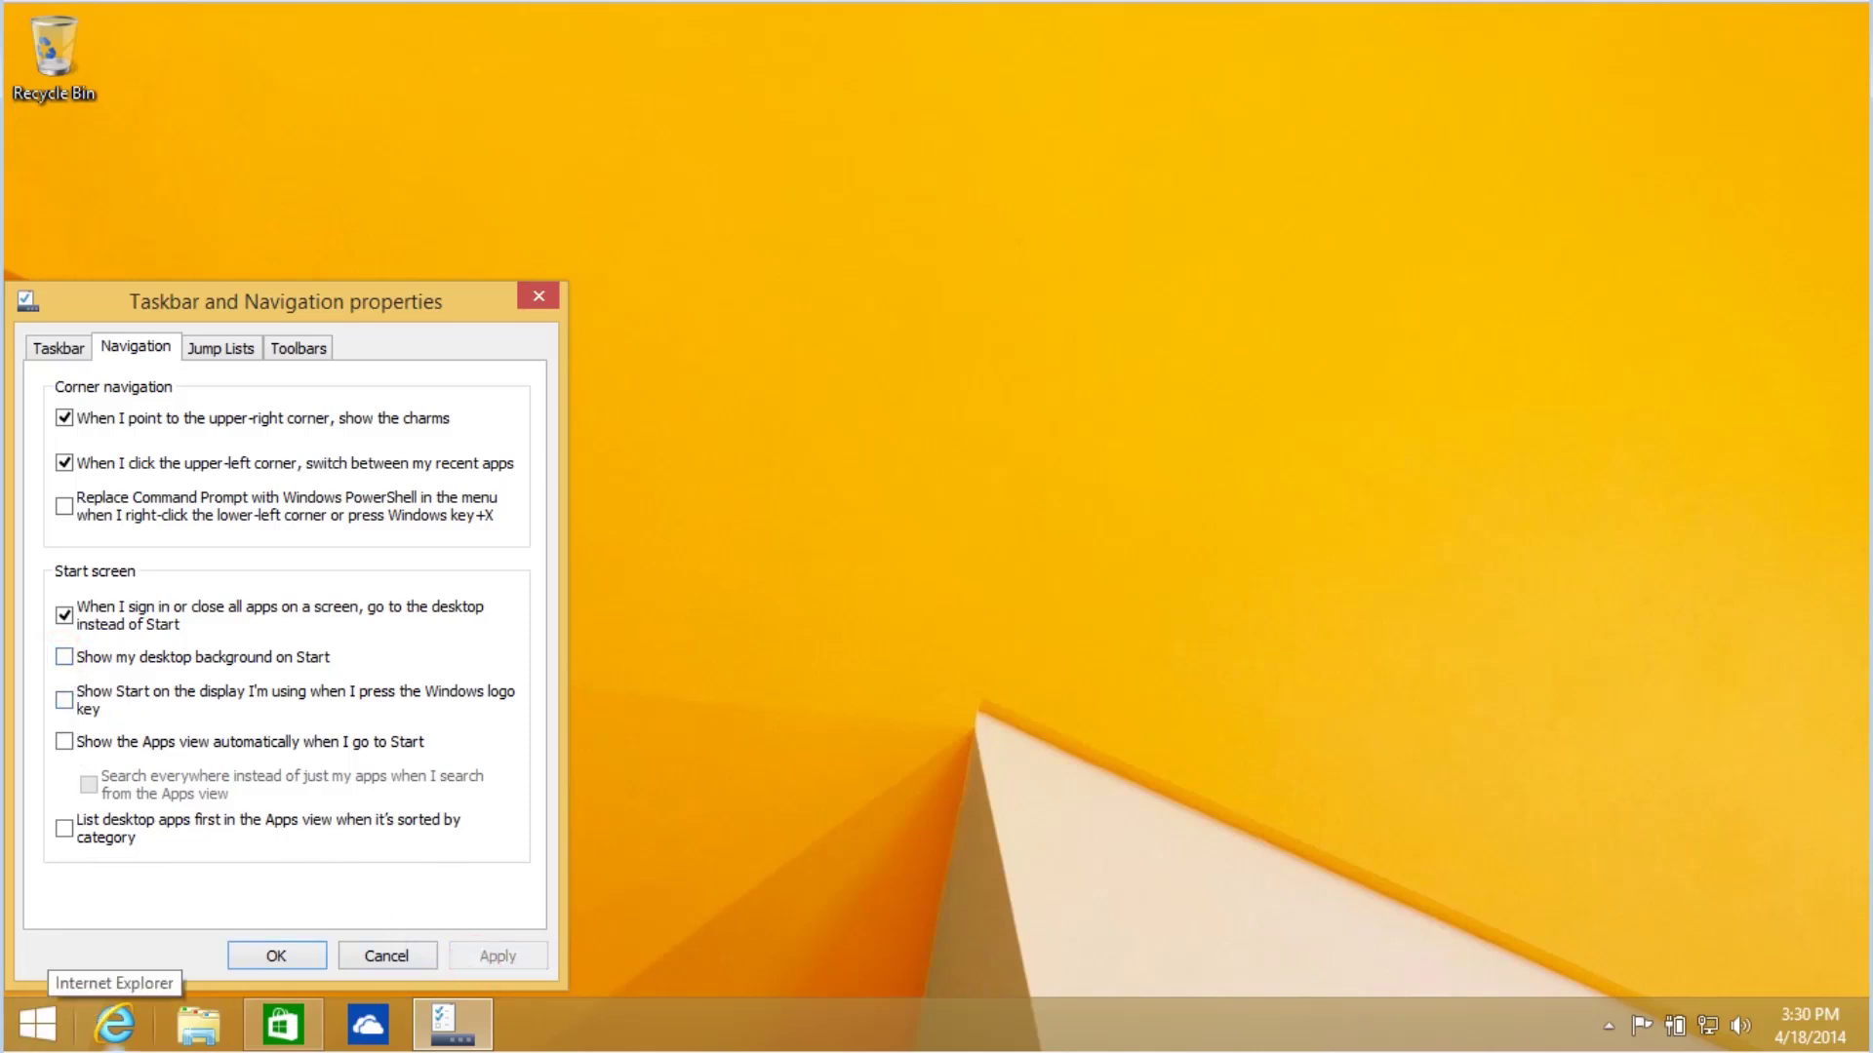
Dismiss the Taskbar and Navigation properties dialog and bring up the Start screen
left_click(541, 297)
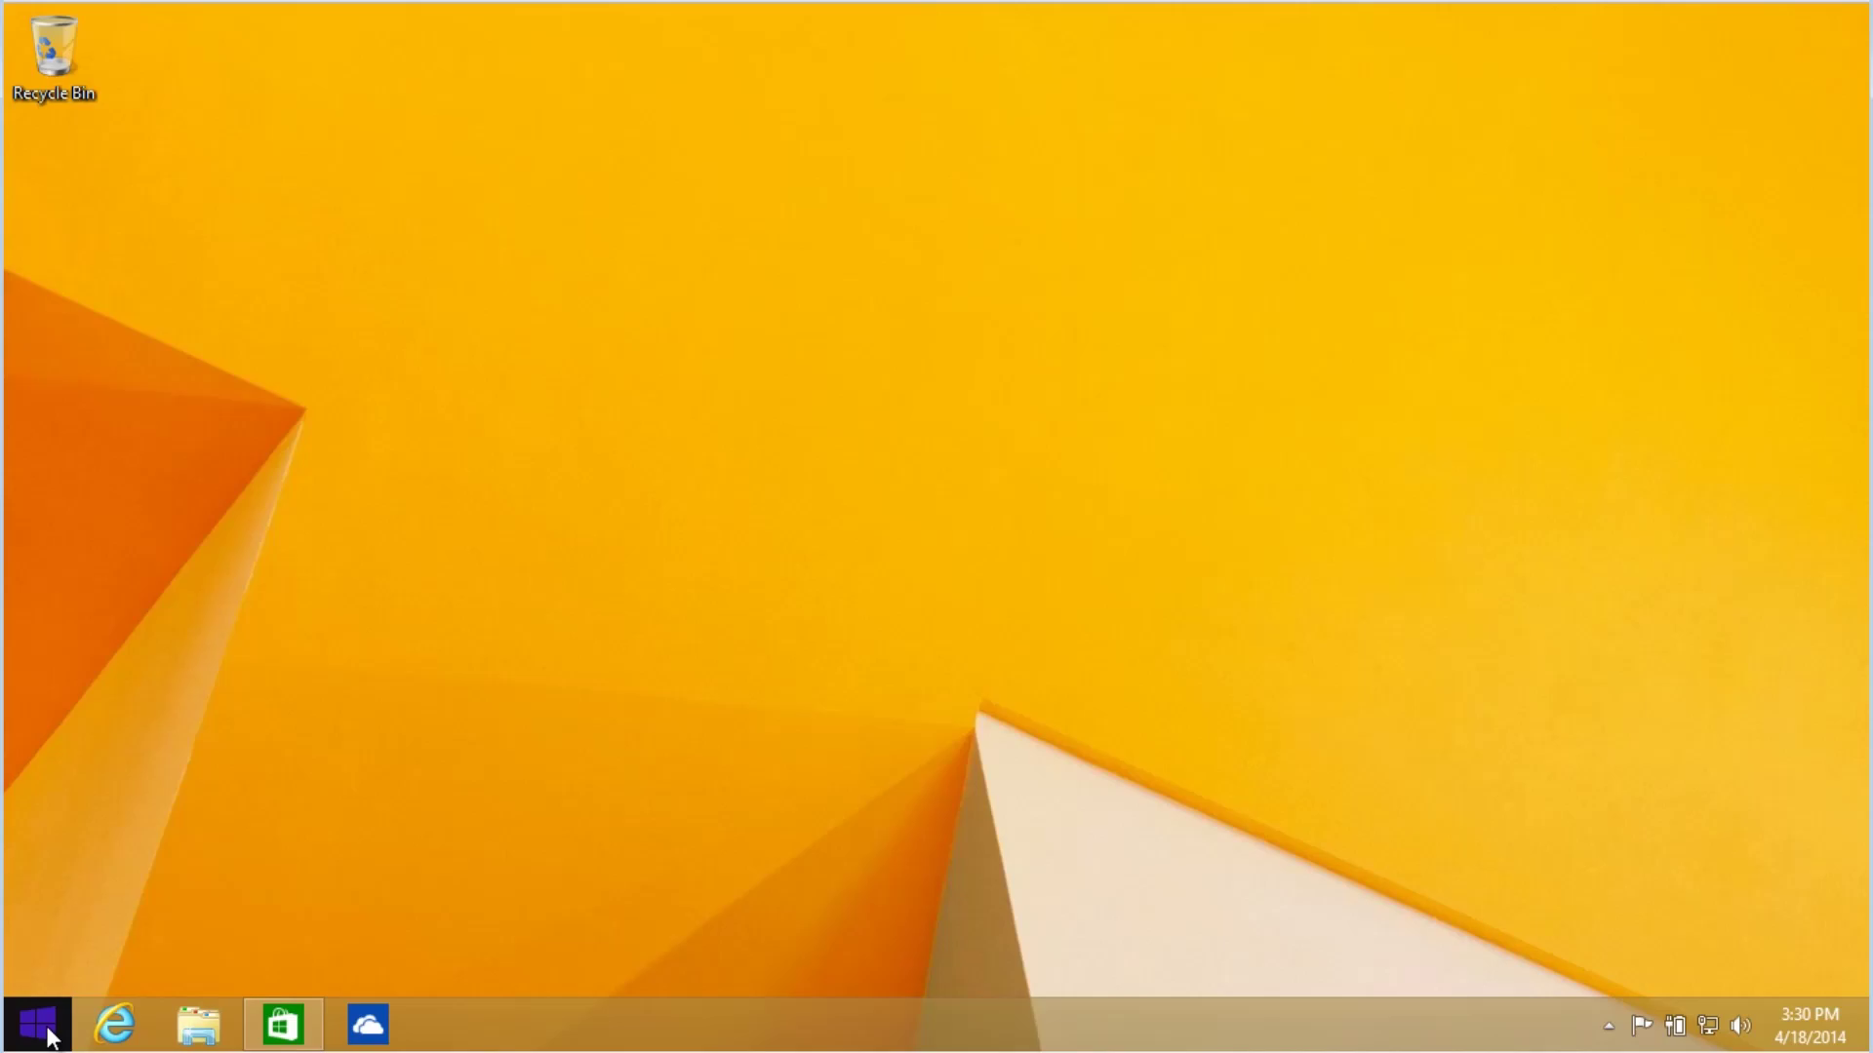
left_click(39, 1025)
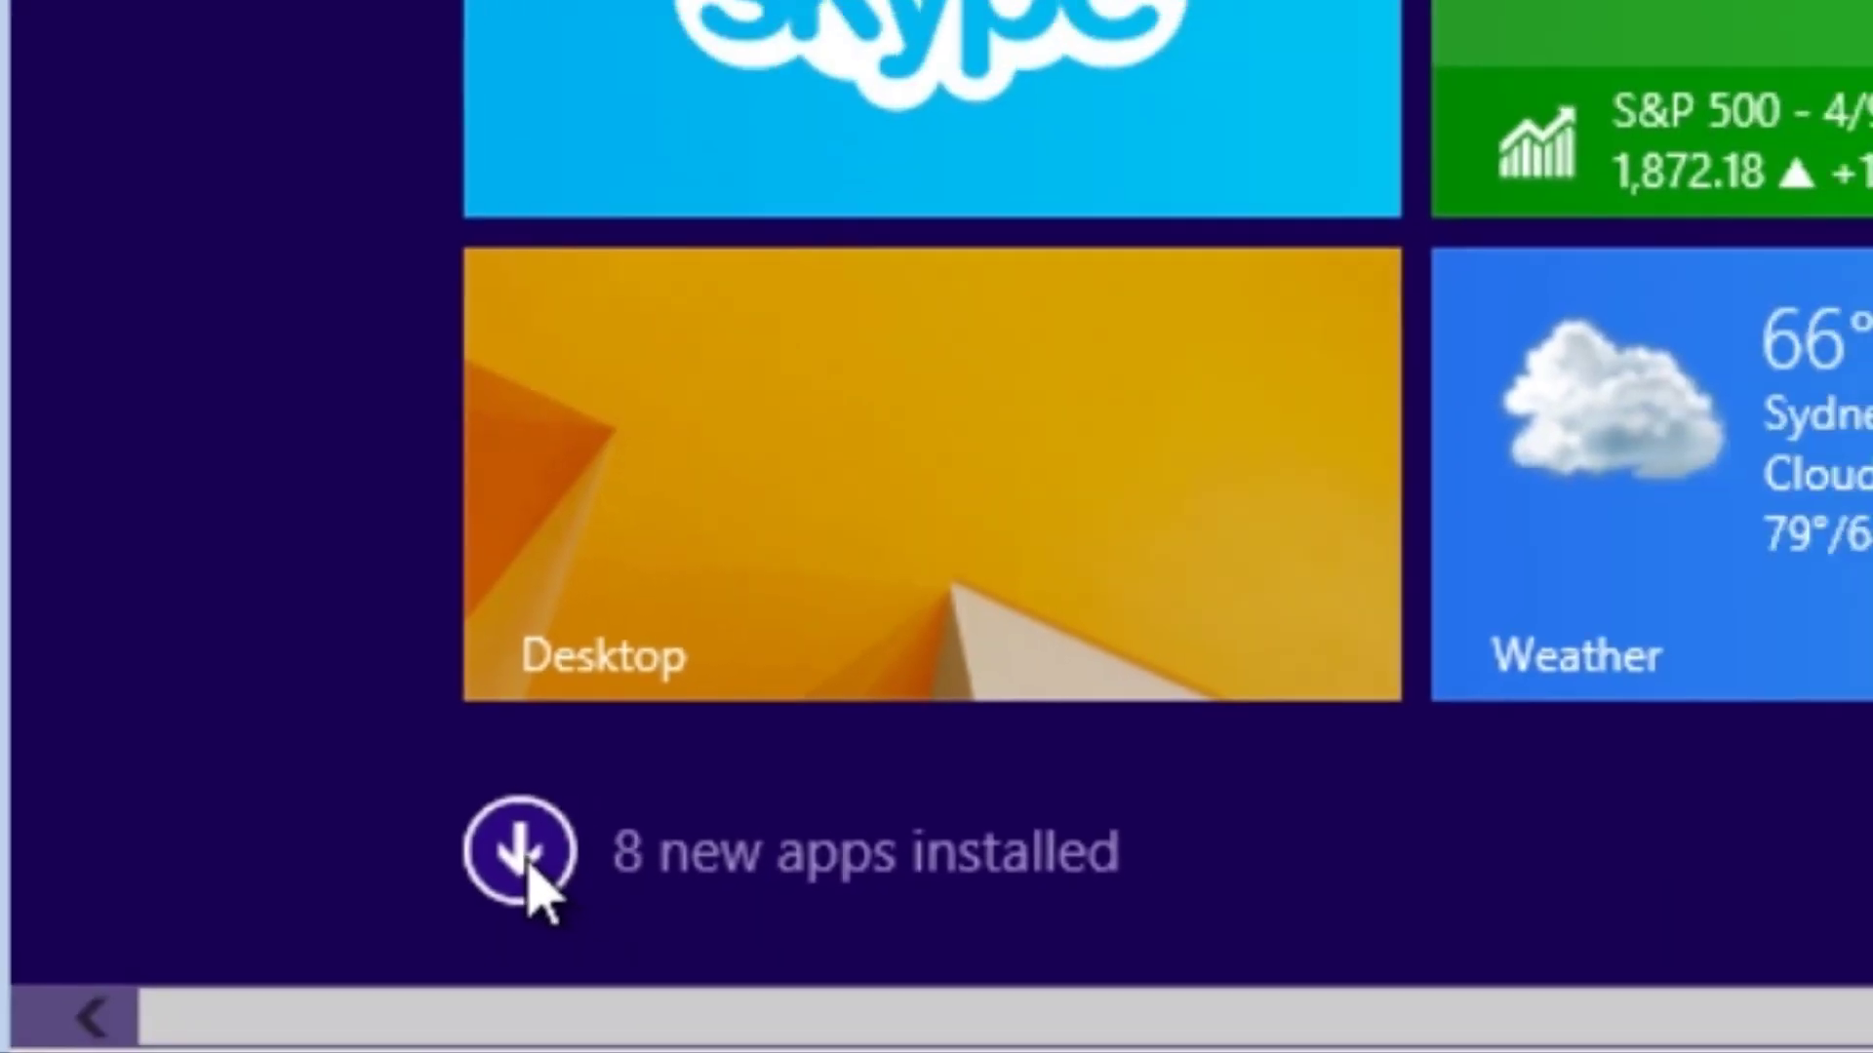
Show the Apps view sorted by date installed, then go back to the Start screen
left_click(621, 814)
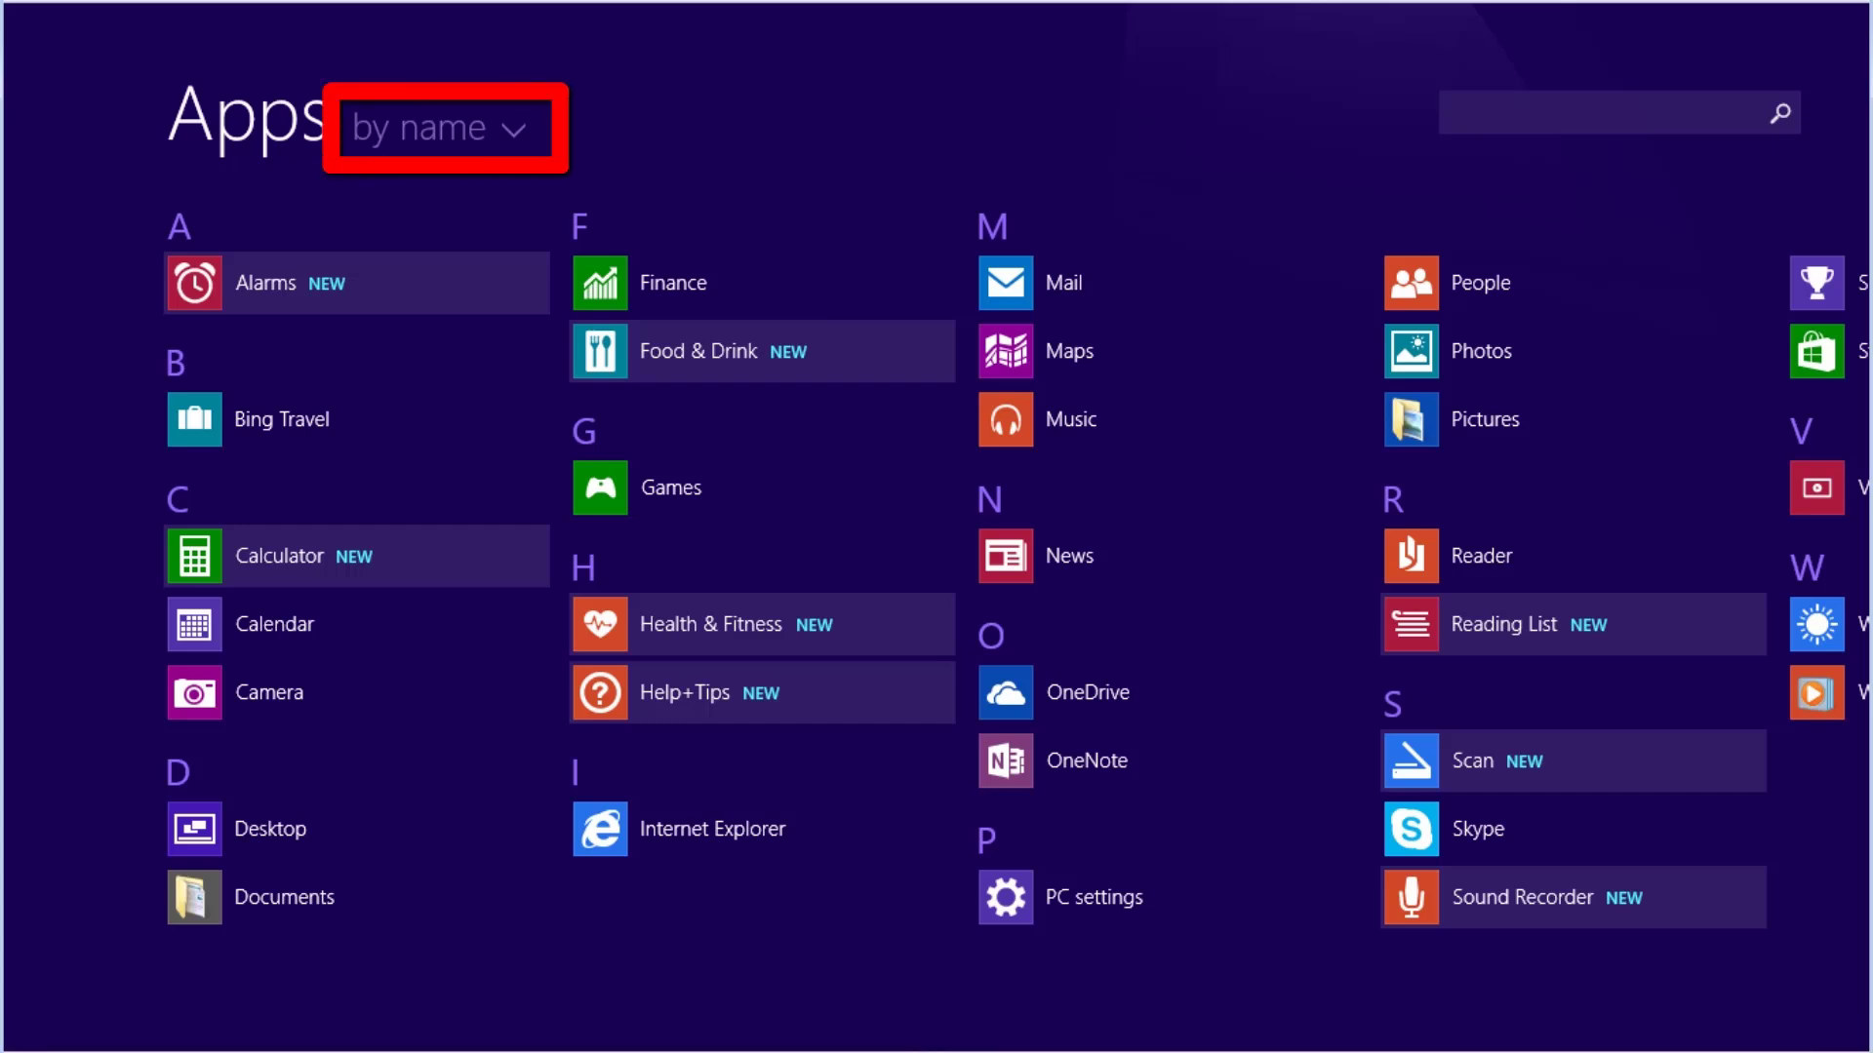
left_click(430, 122)
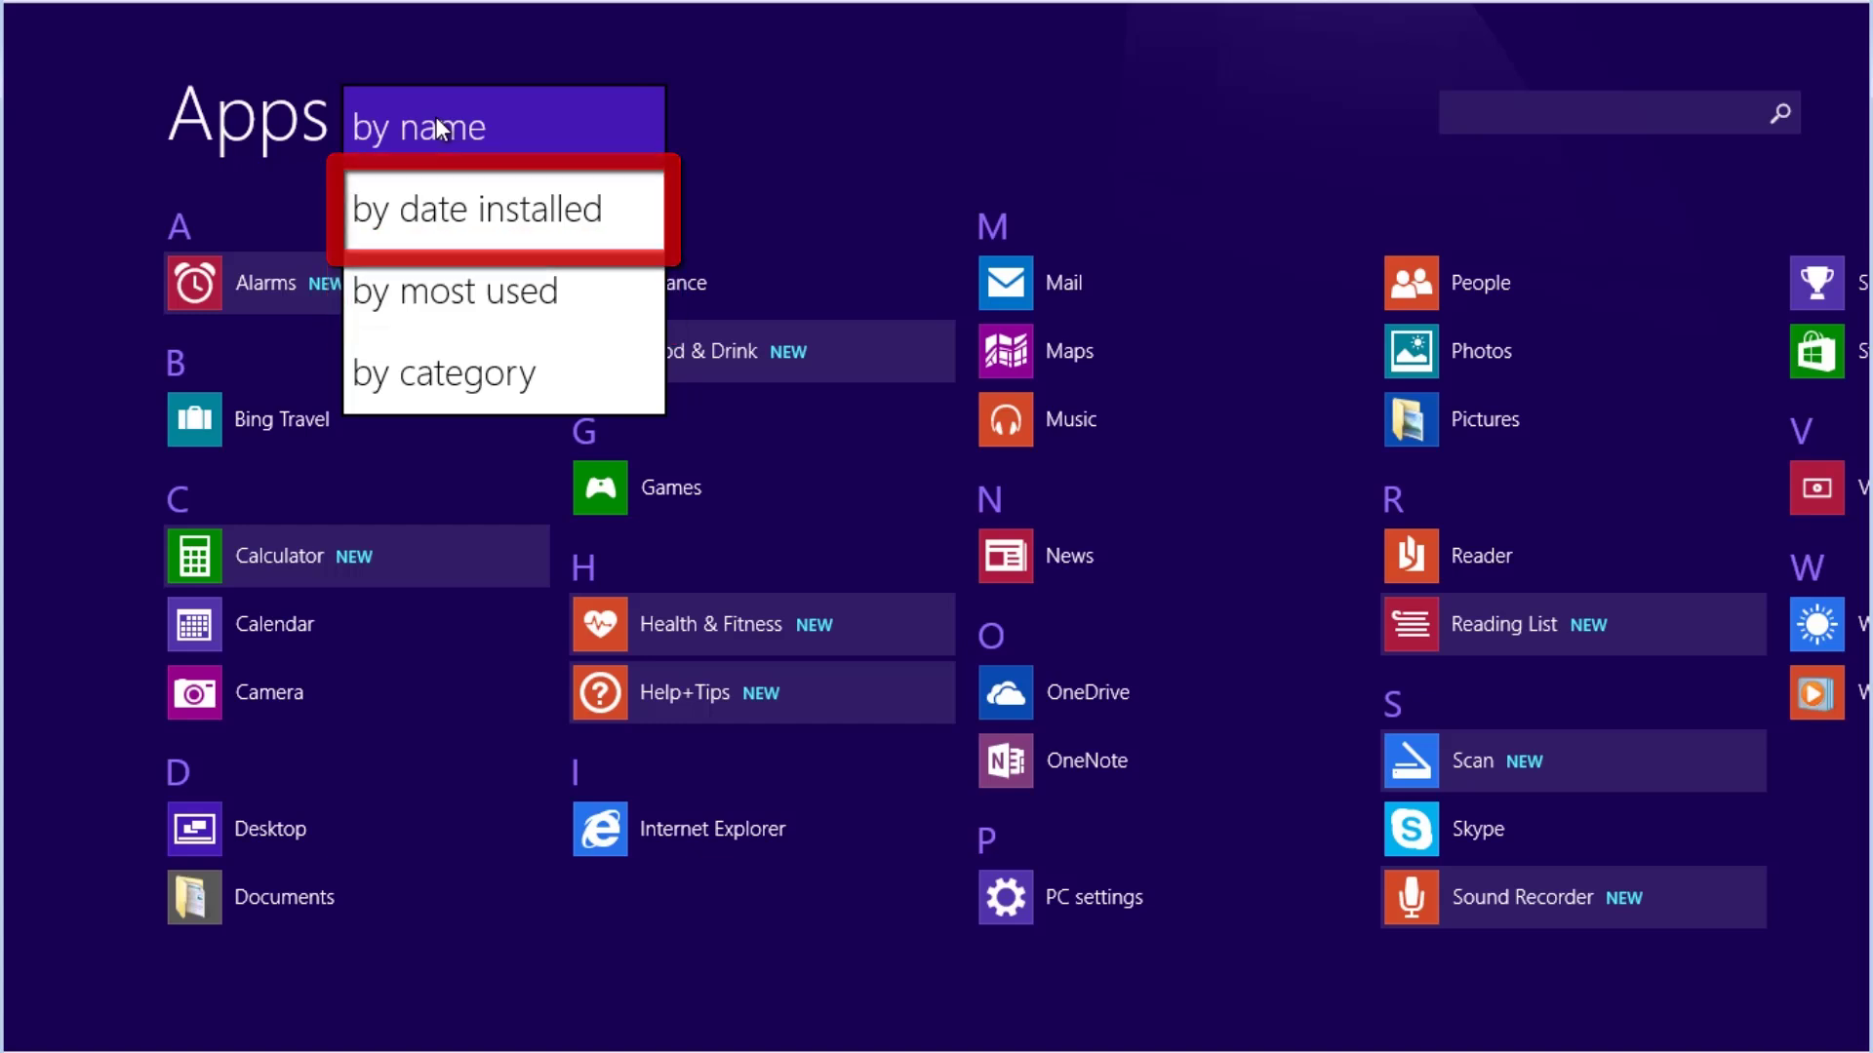
left_click(446, 202)
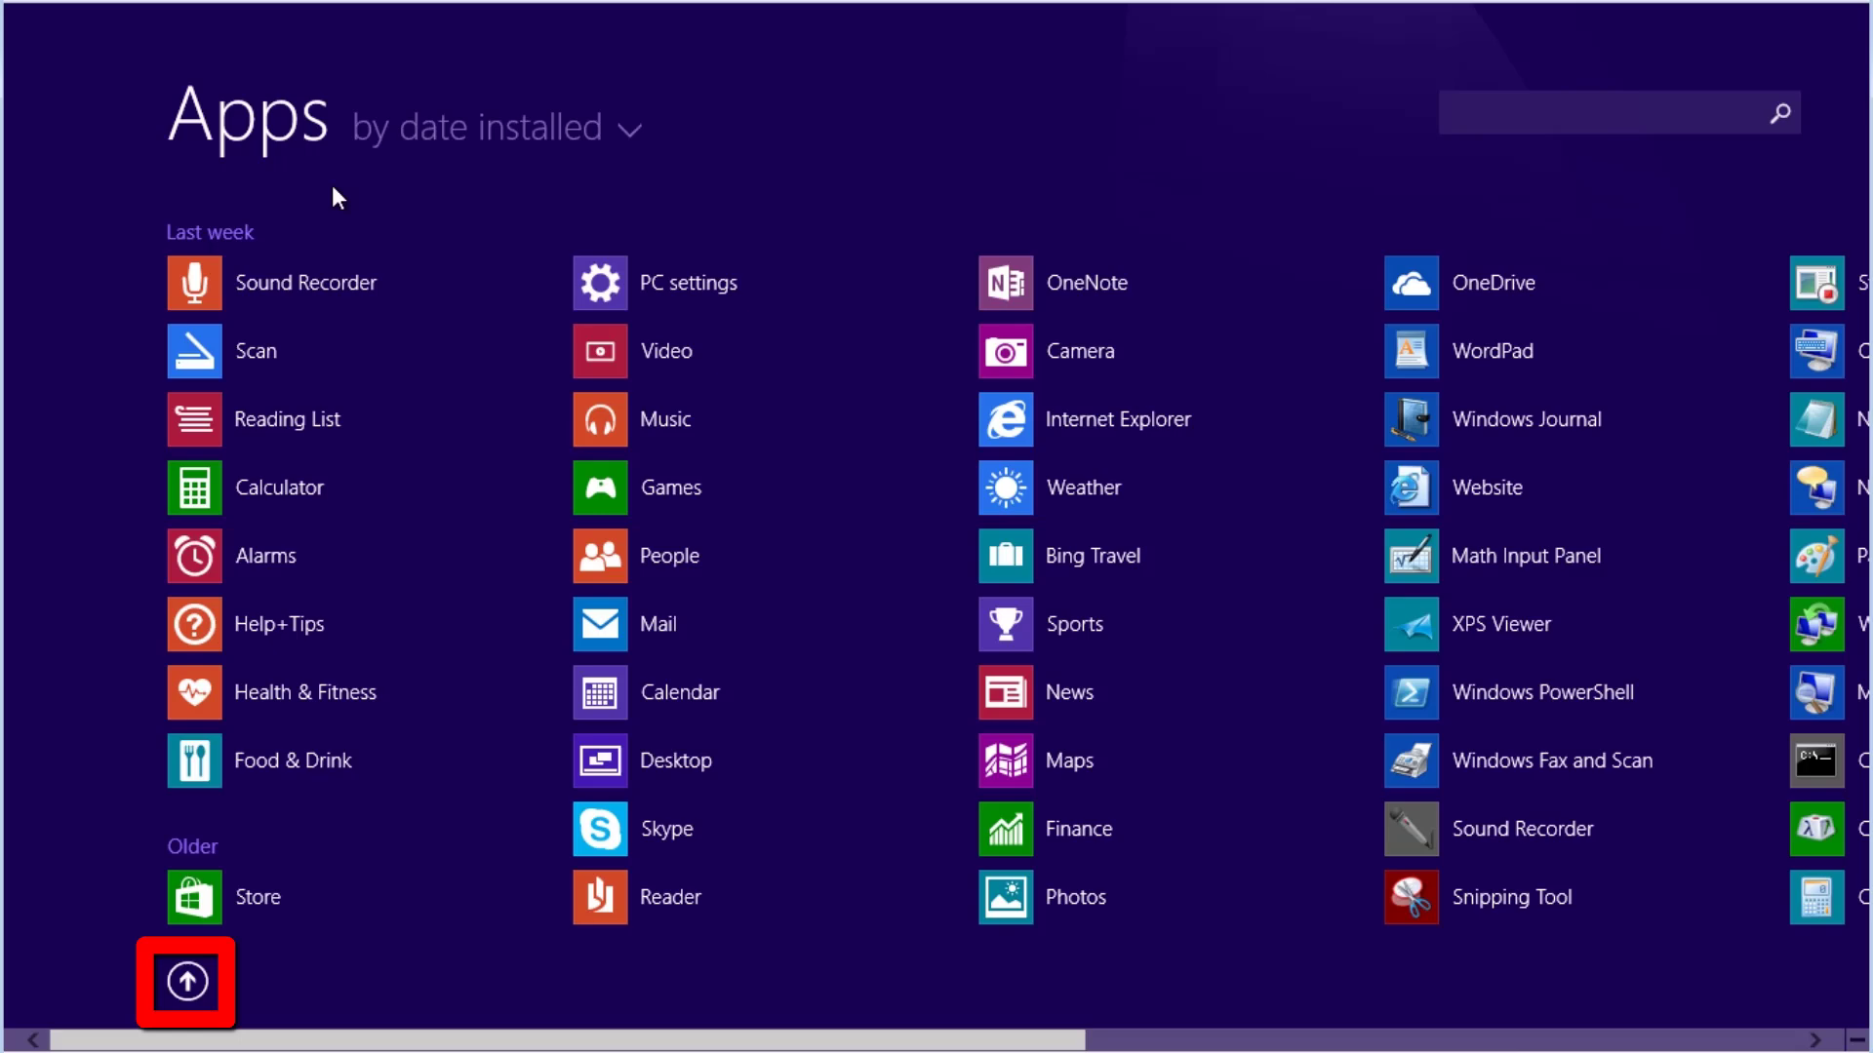
left_click(186, 983)
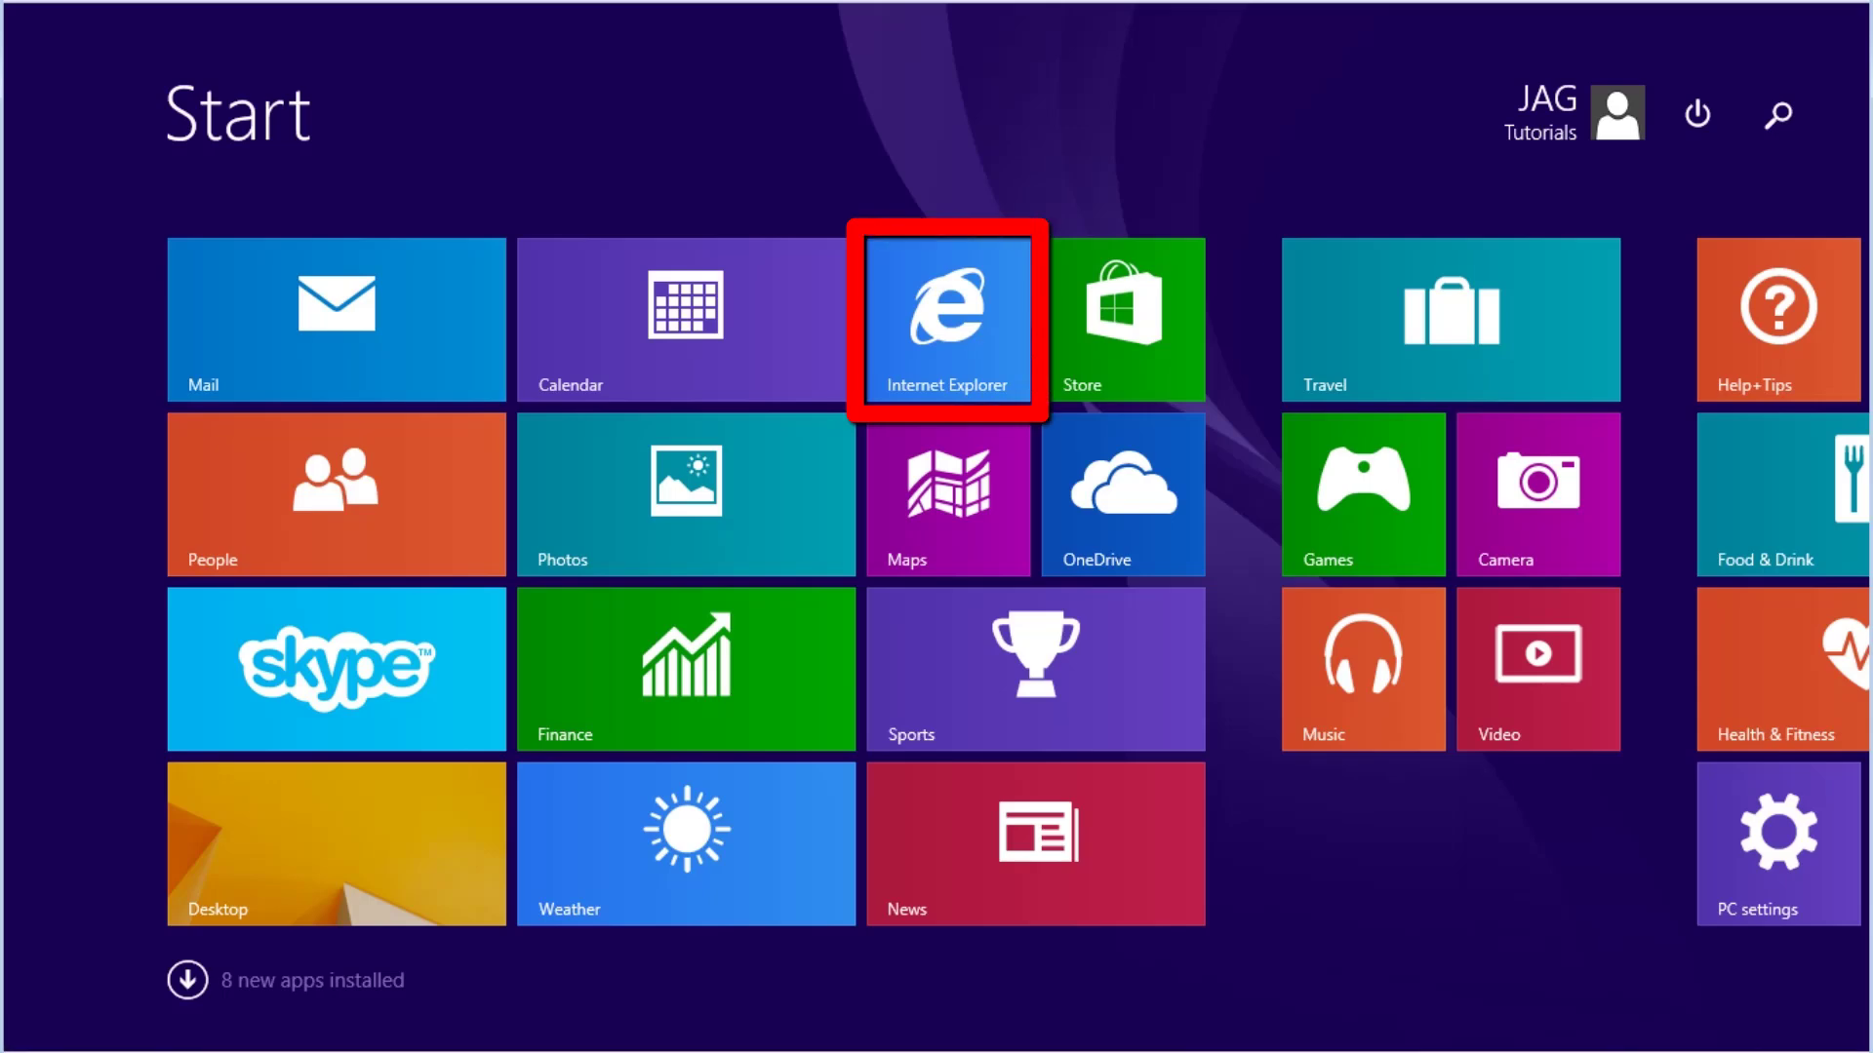
Launch Internet Explorer, load bing.com in a new tab, flip between tabs and close the MSN tab
left_click(950, 385)
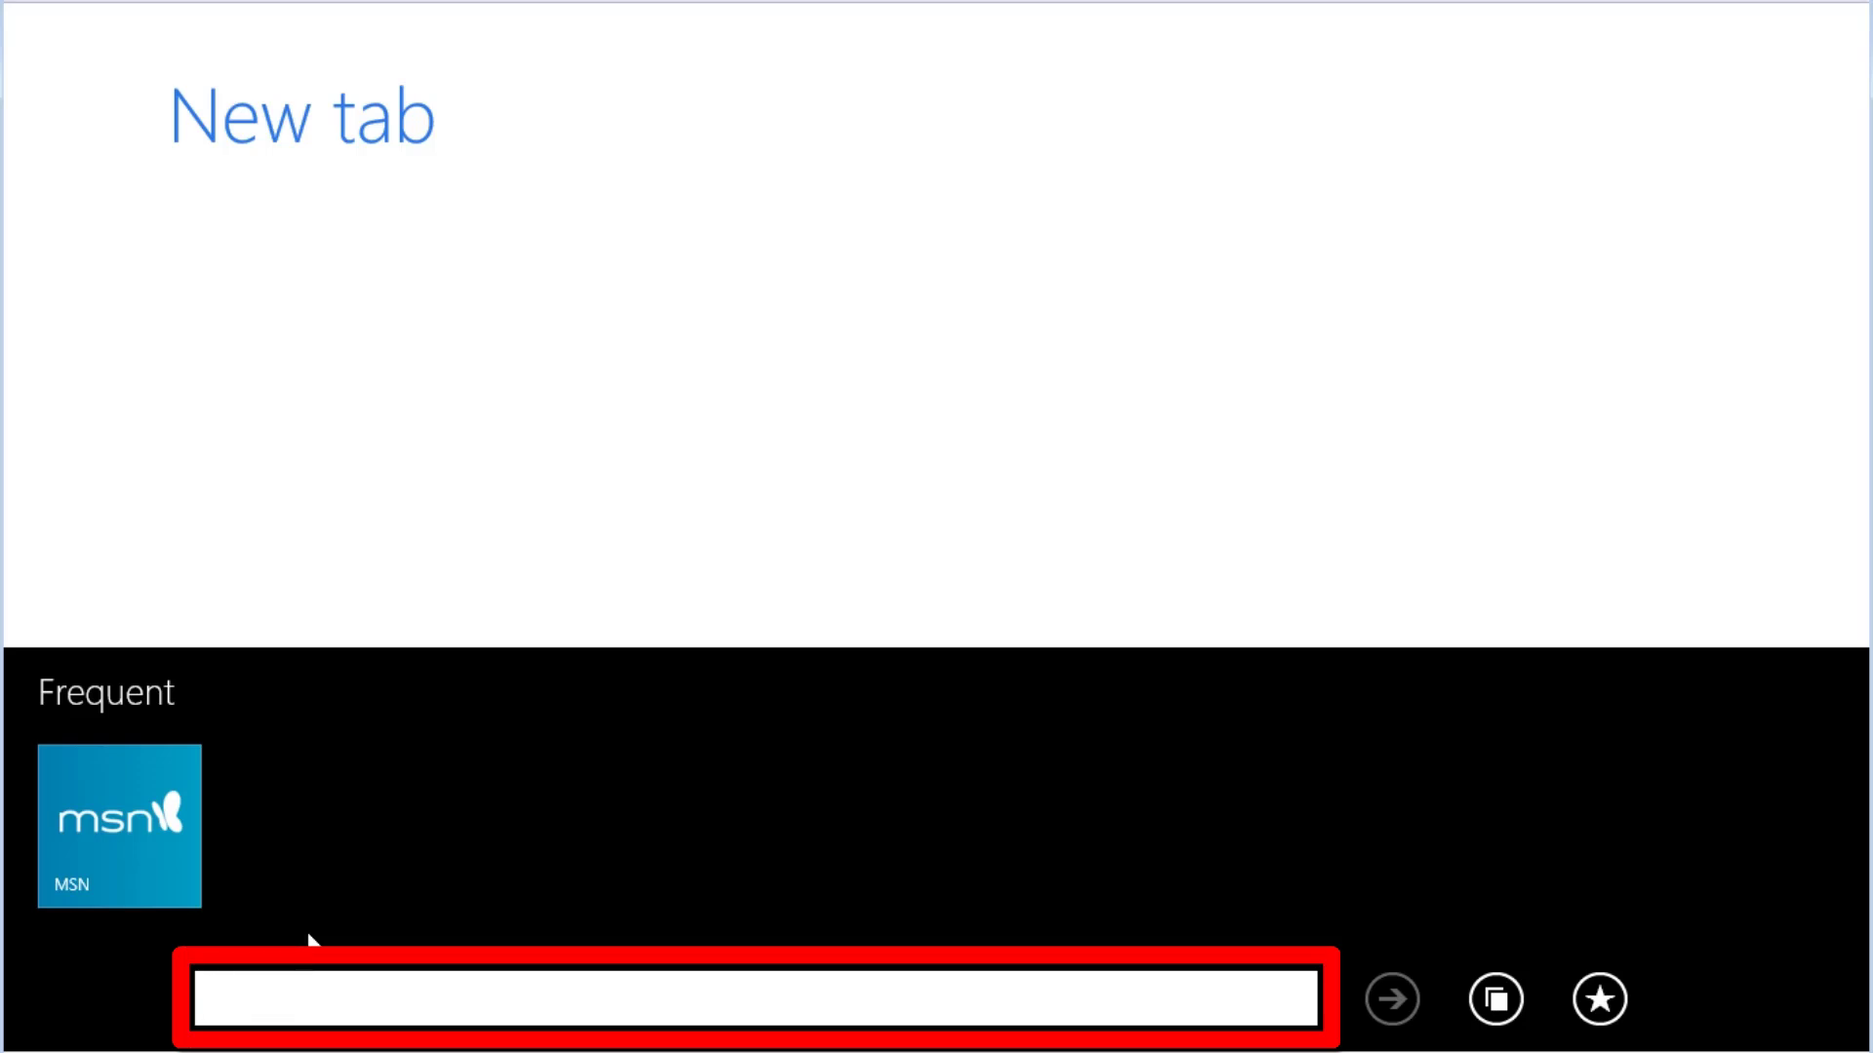
type("bing")
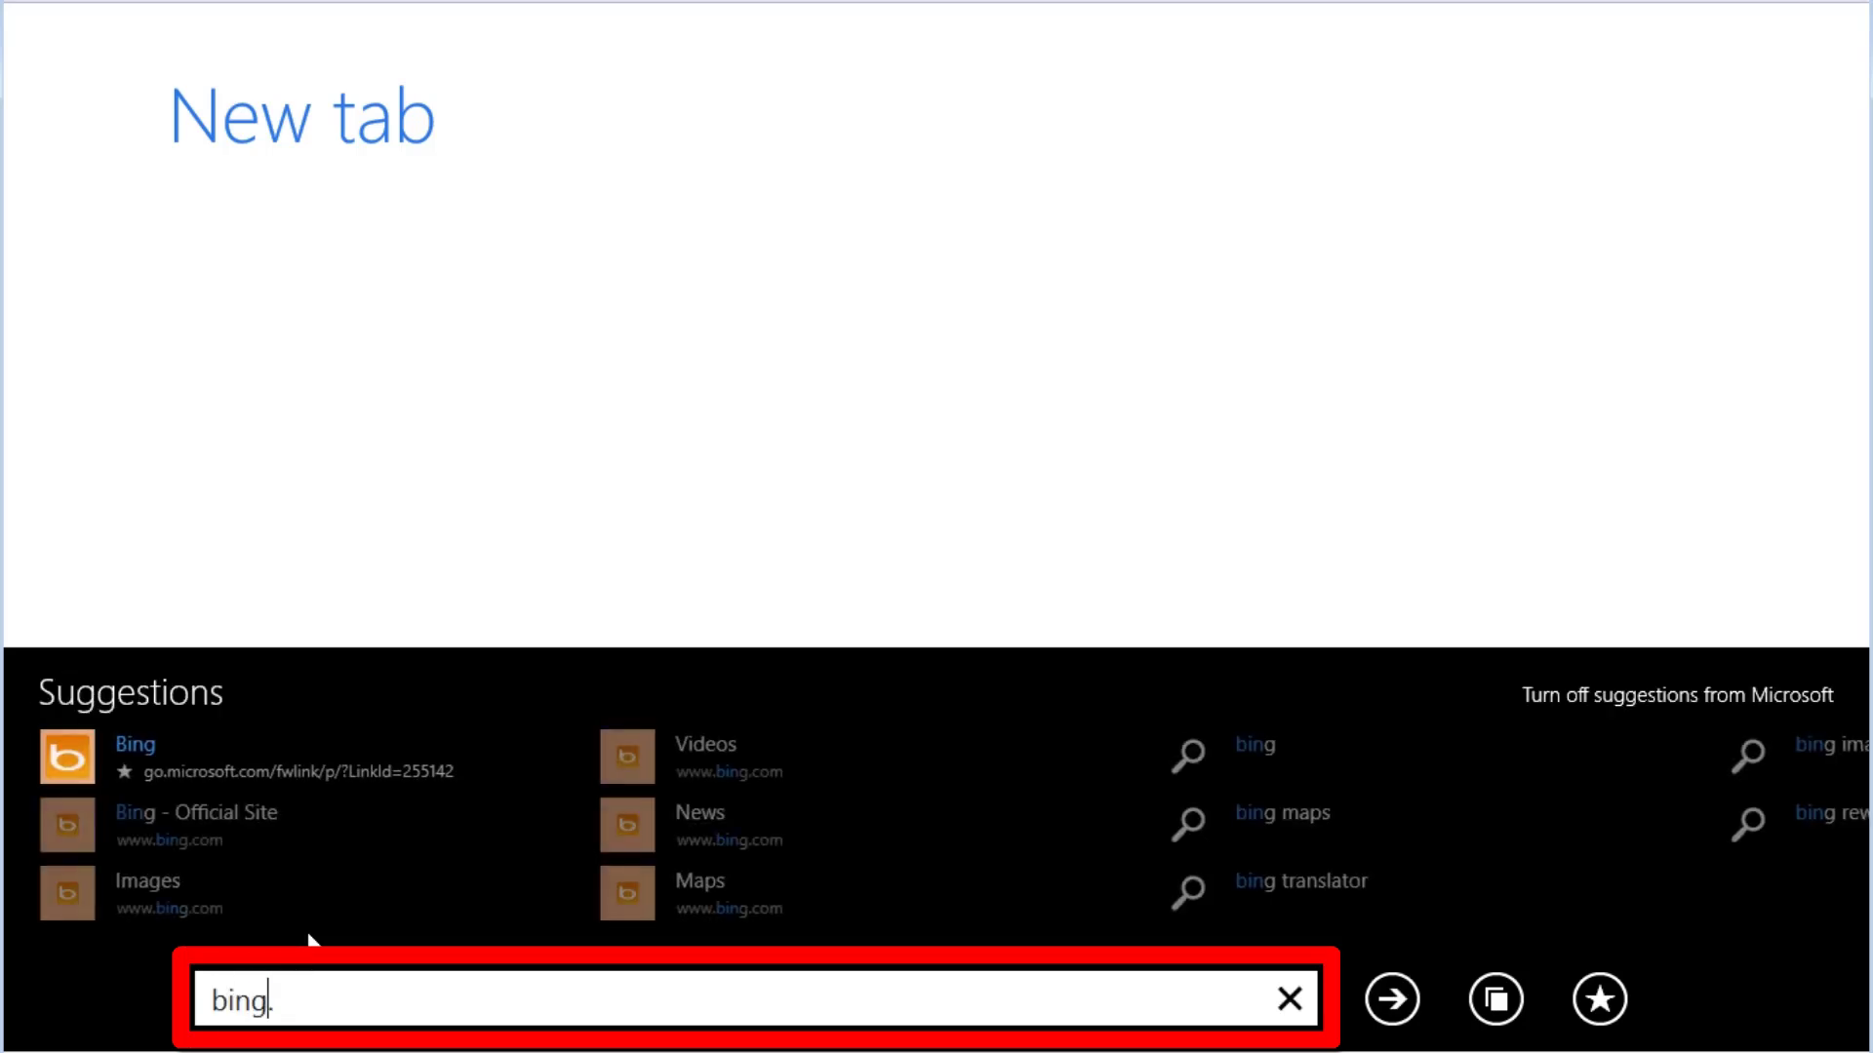
type(".com")
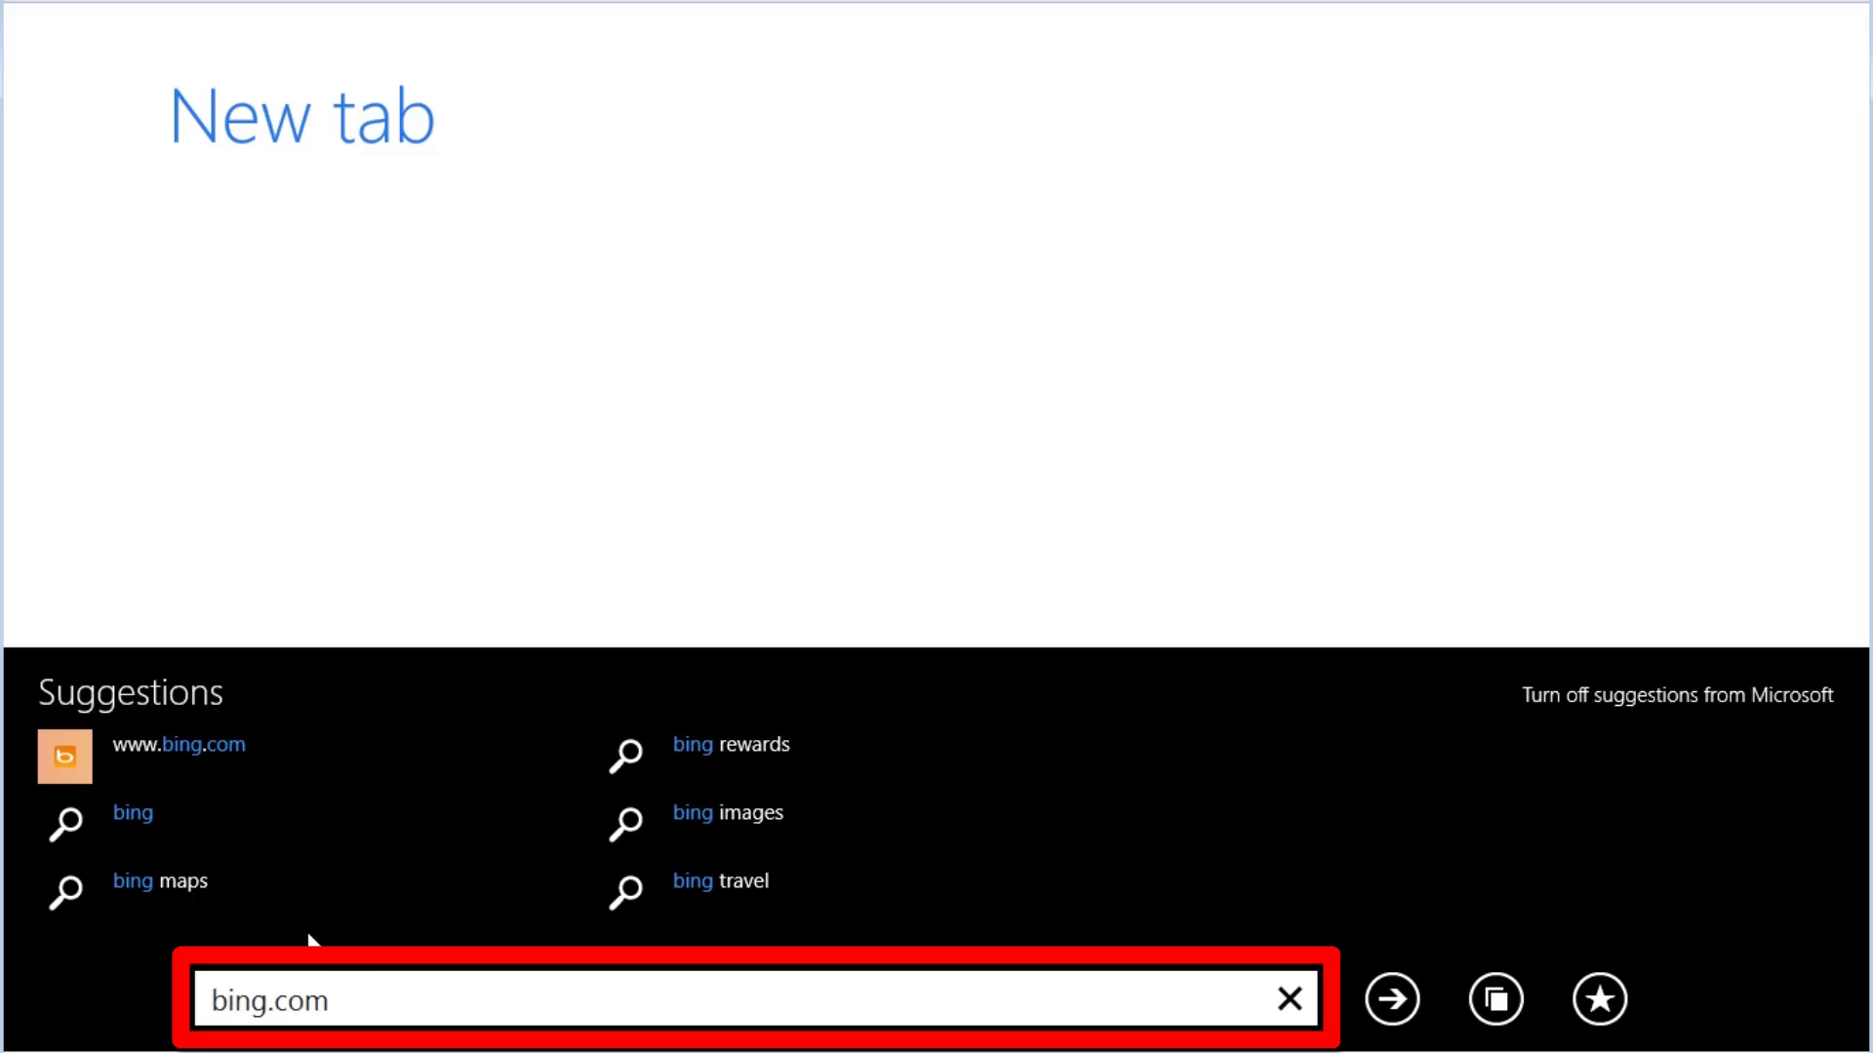
key("Return")
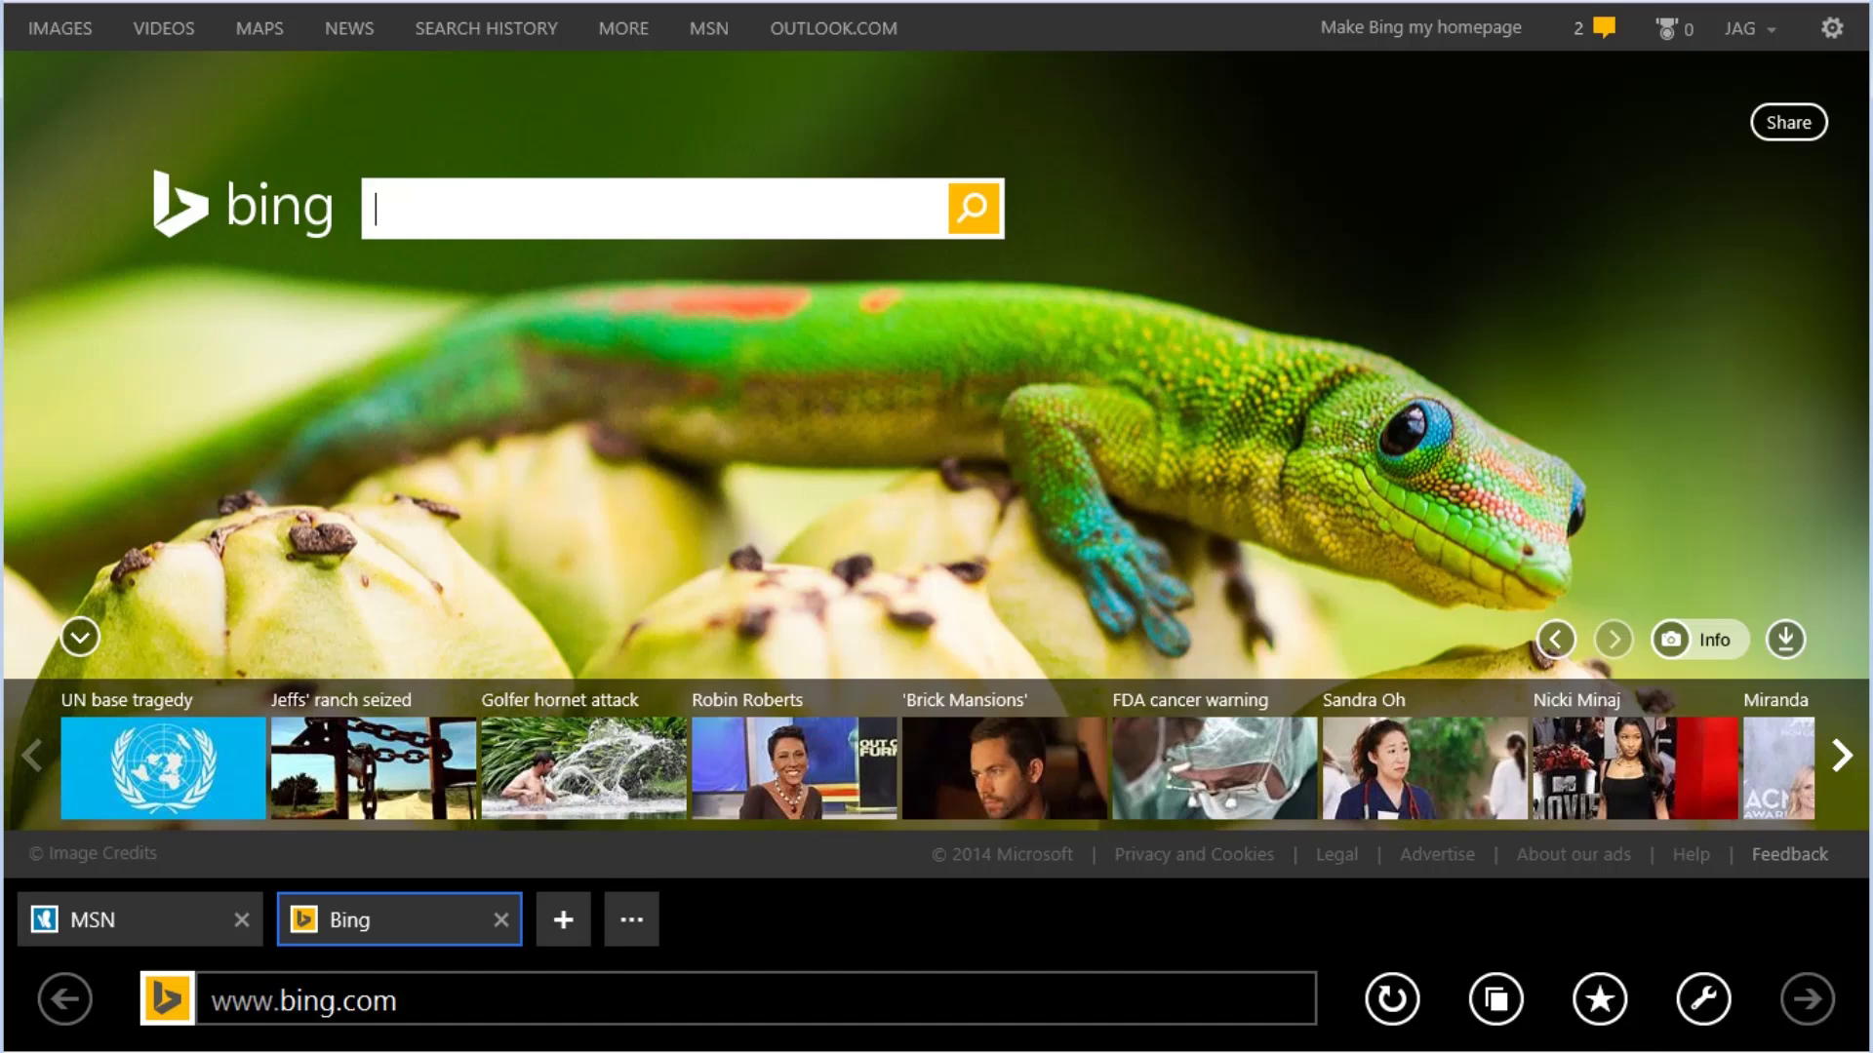
left_click(151, 914)
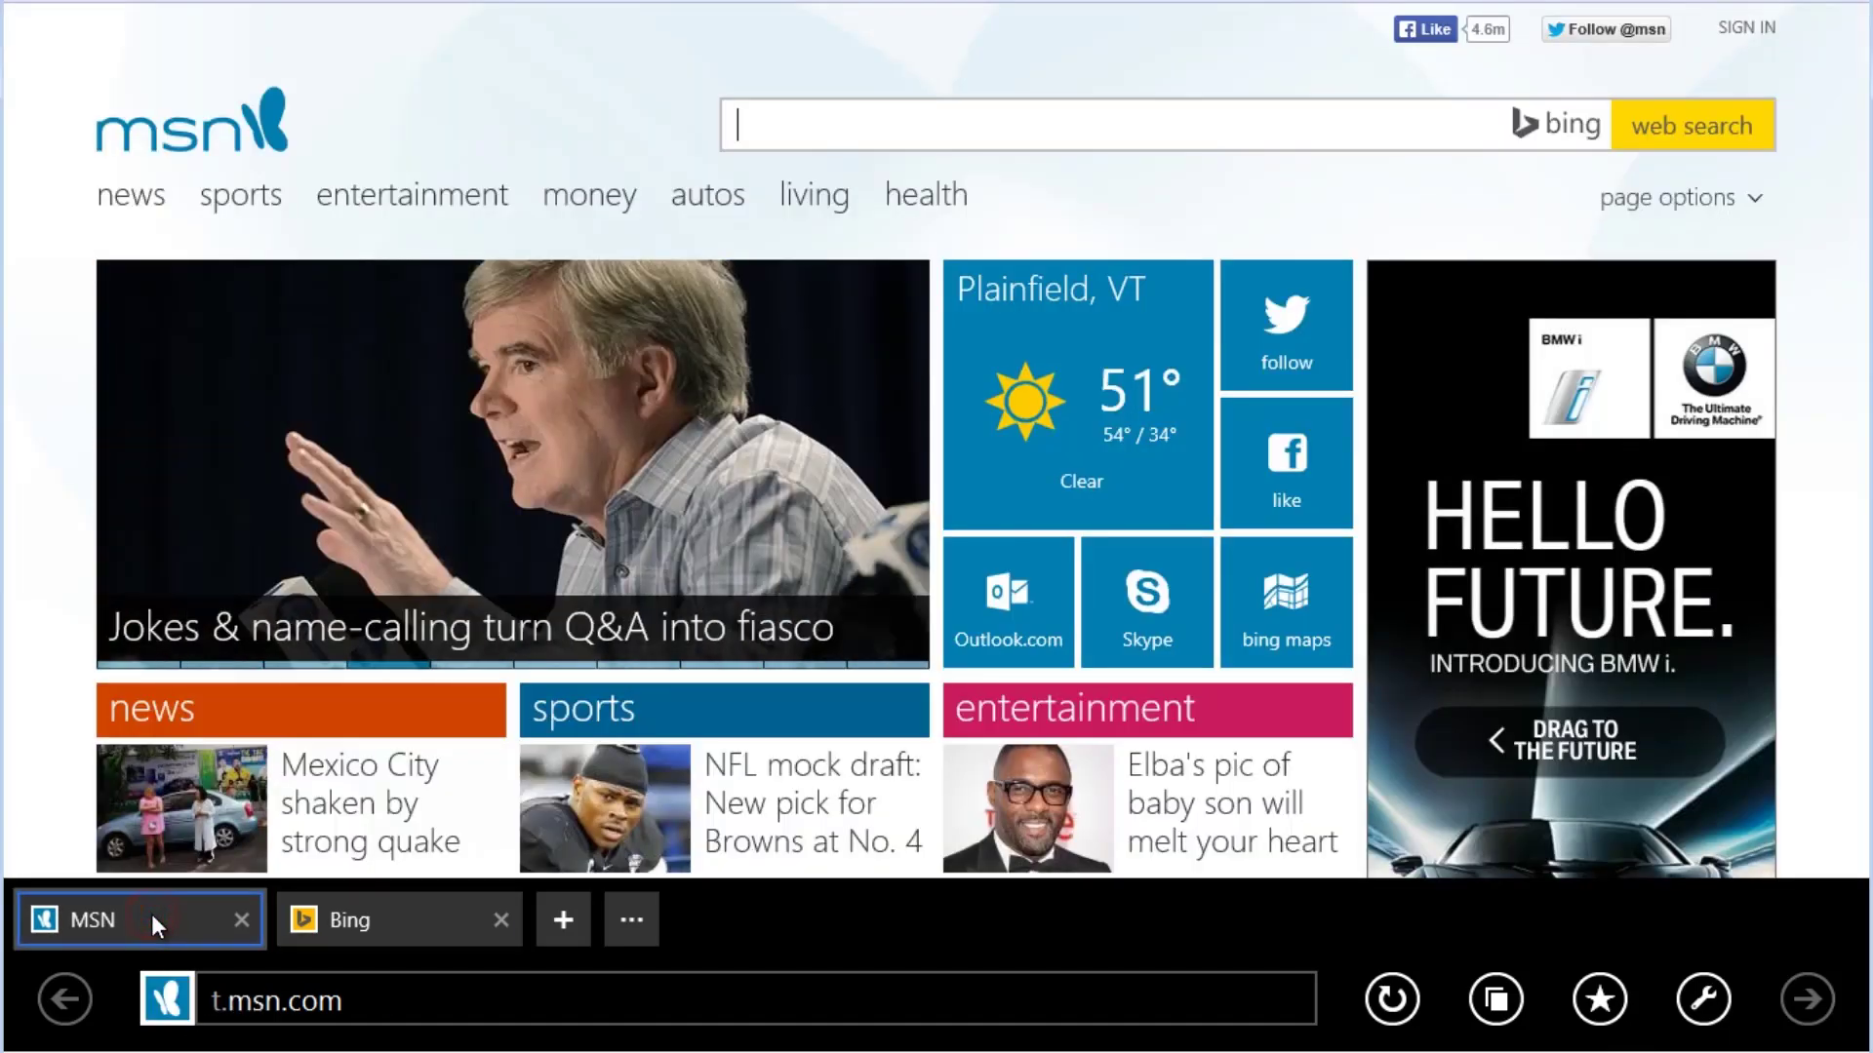
left_click(403, 924)
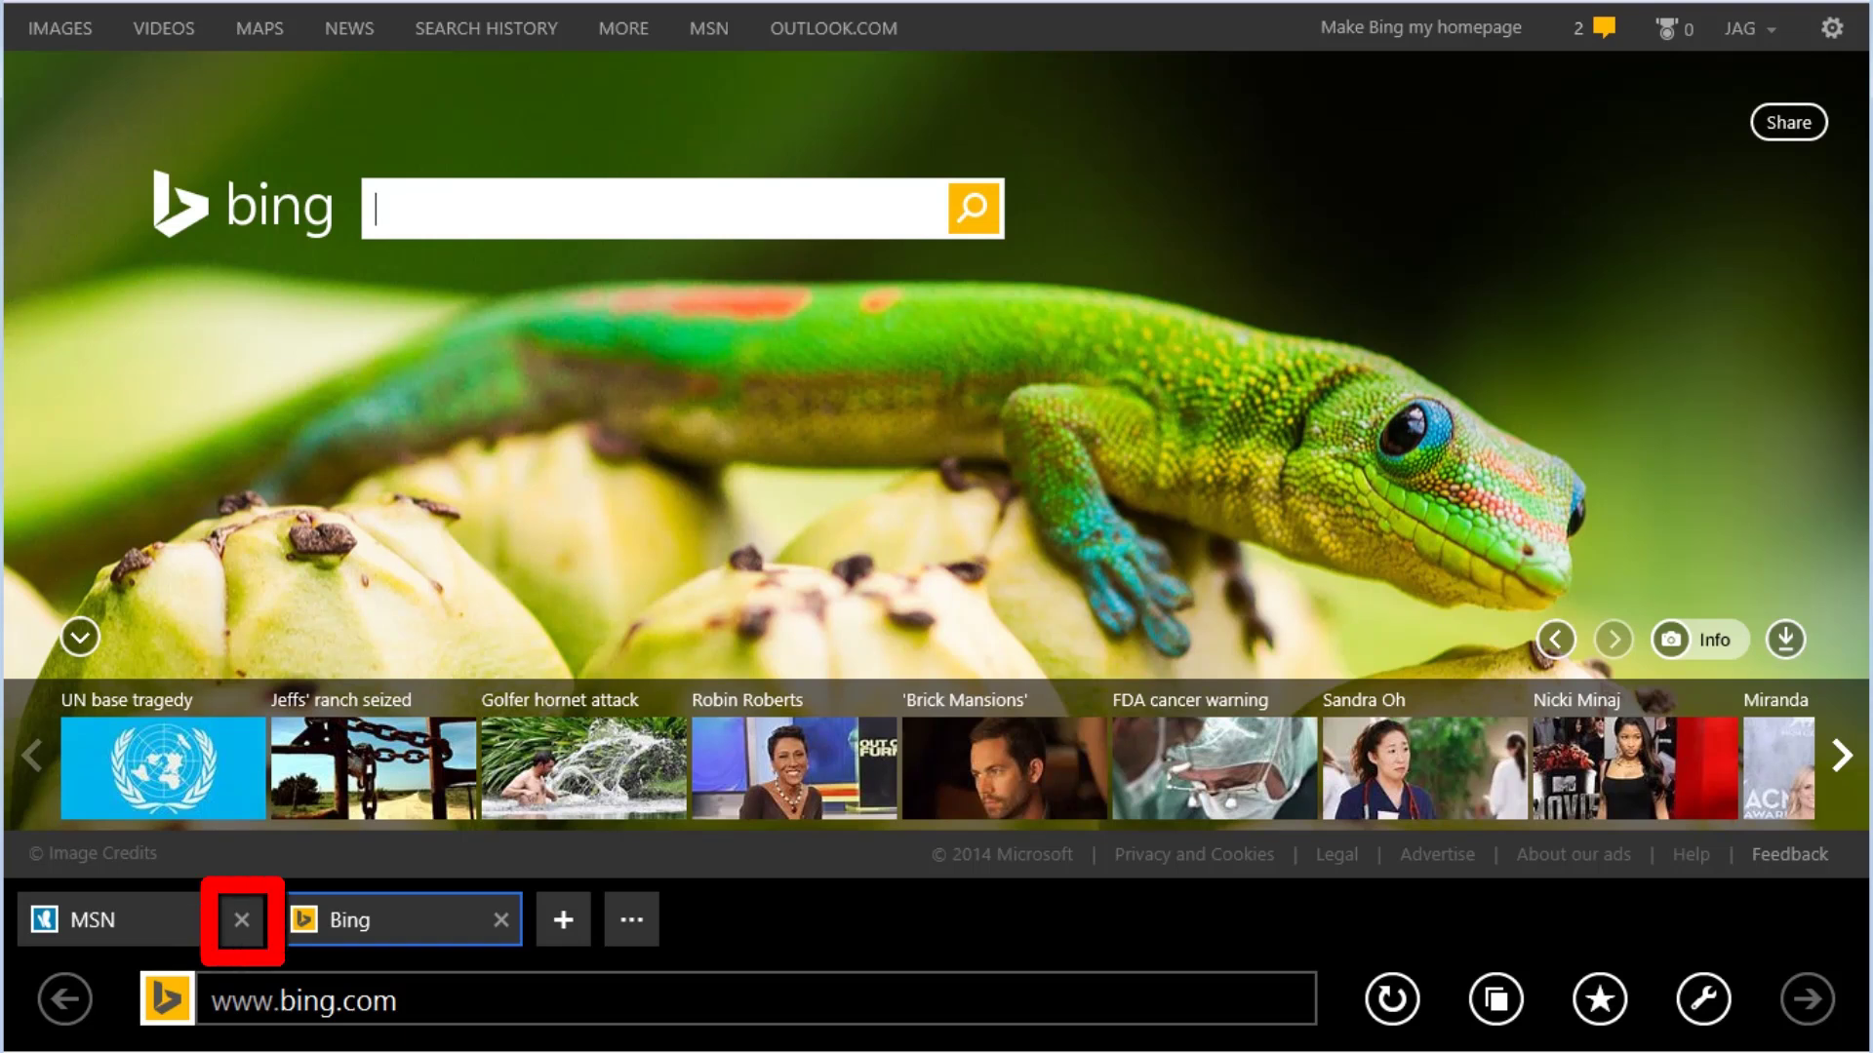
left_click(241, 921)
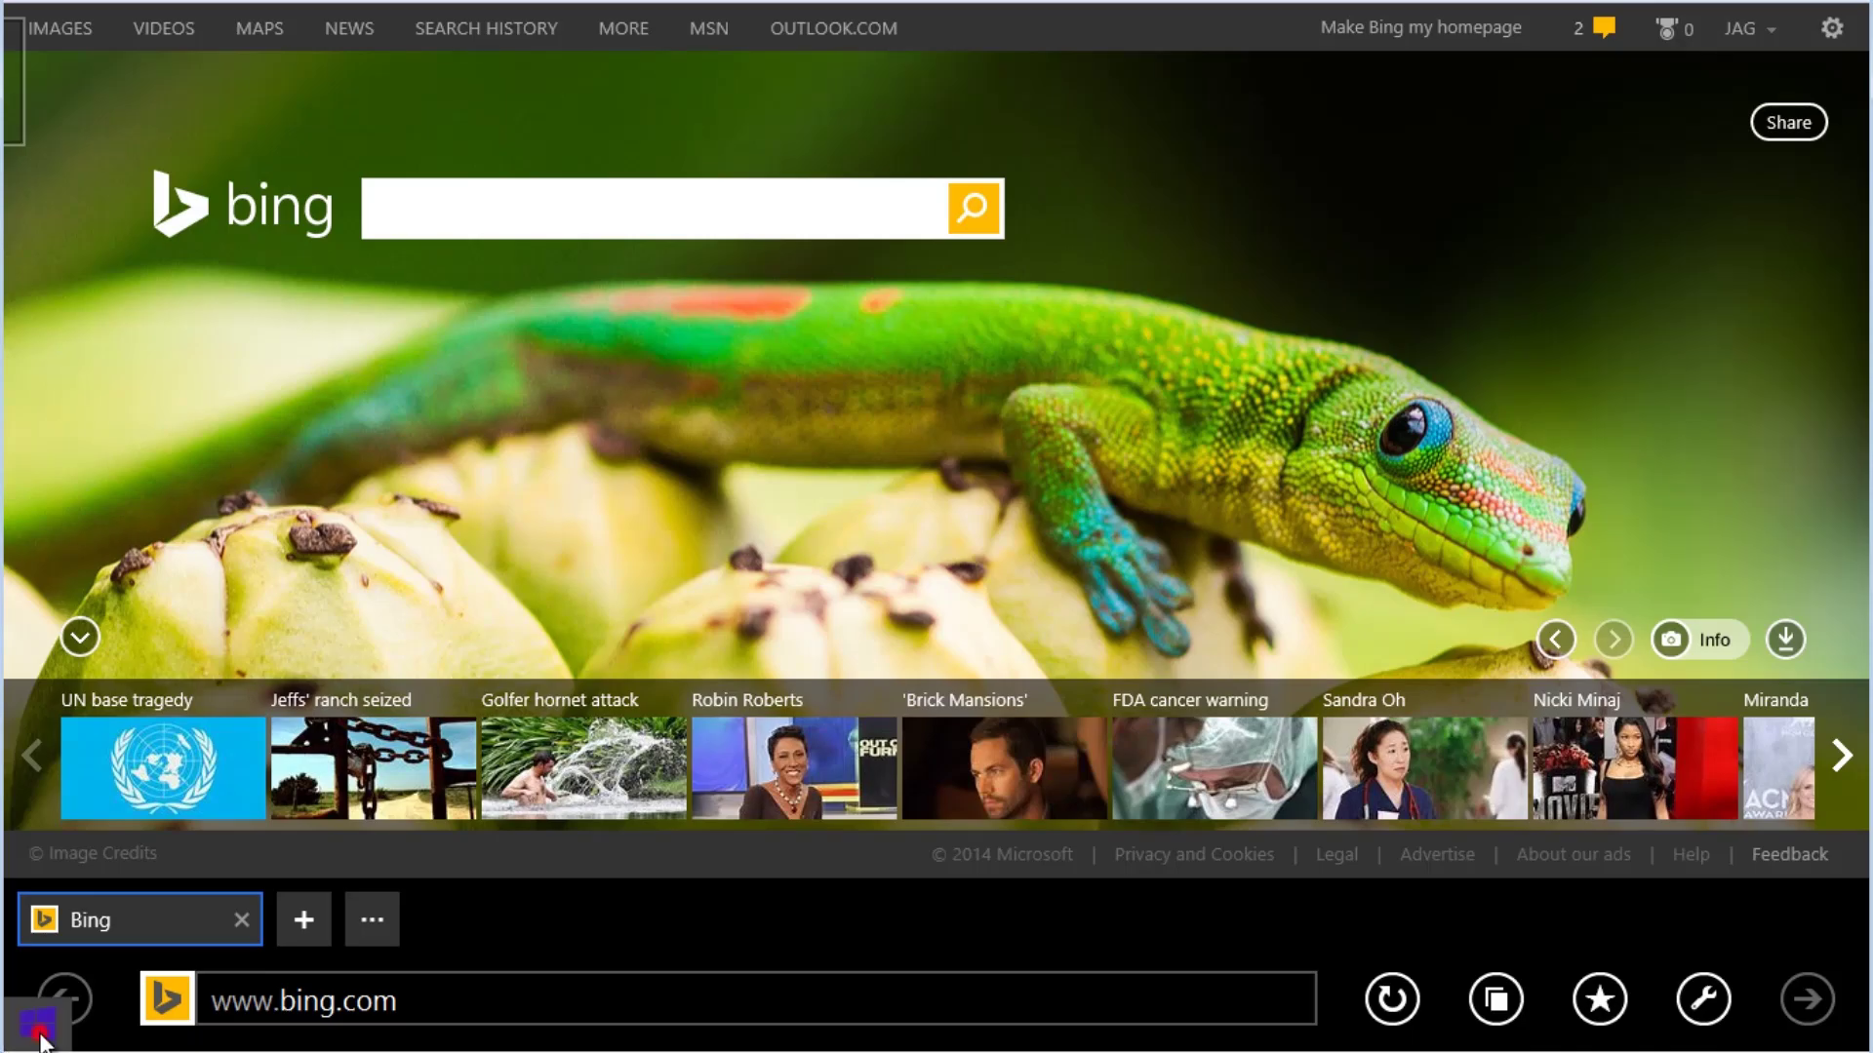
Return to the Start screen, leaving Internet Explorer on its Bing tab
left_click(33, 1032)
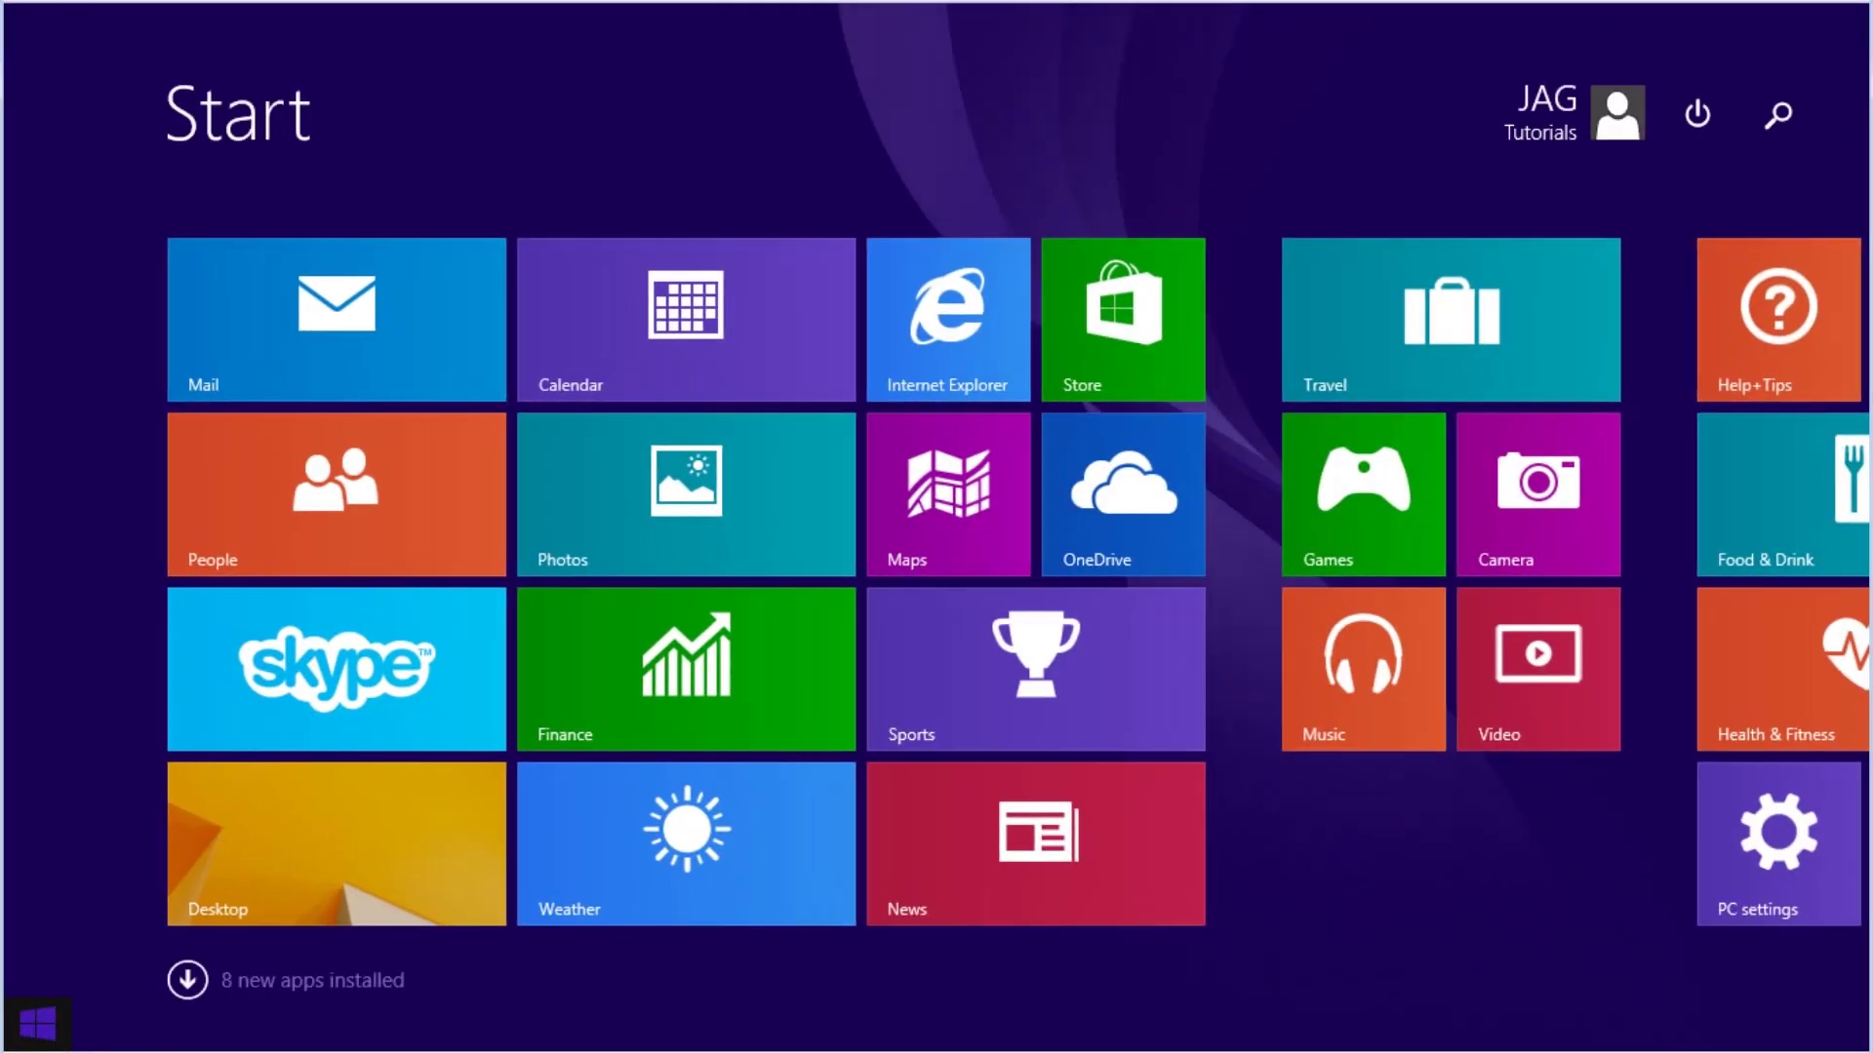